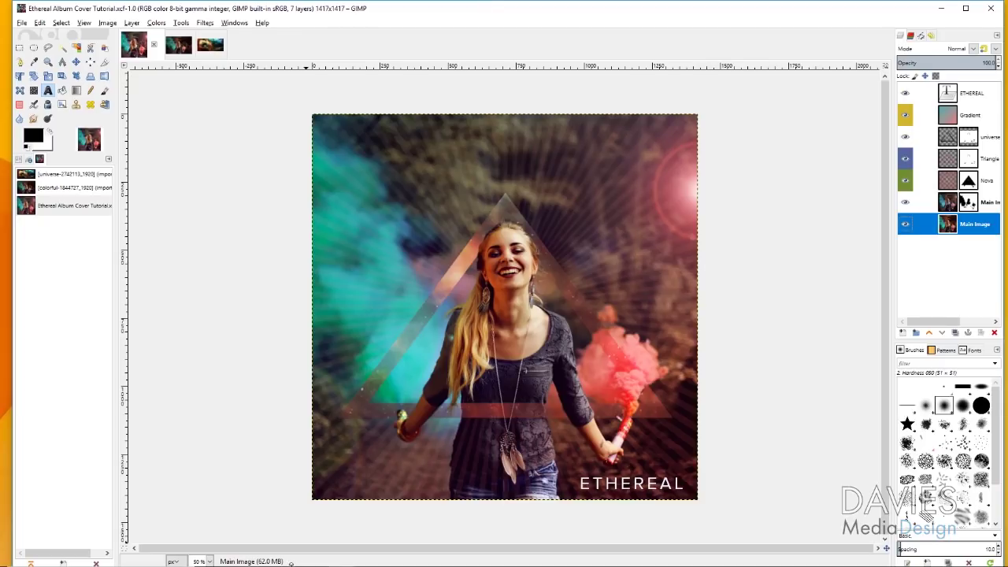
- Switch to the web browser and look through the Davies Media Design GIMP tutorials page
{"action": "left_click", "coordinate": [266, 488]}
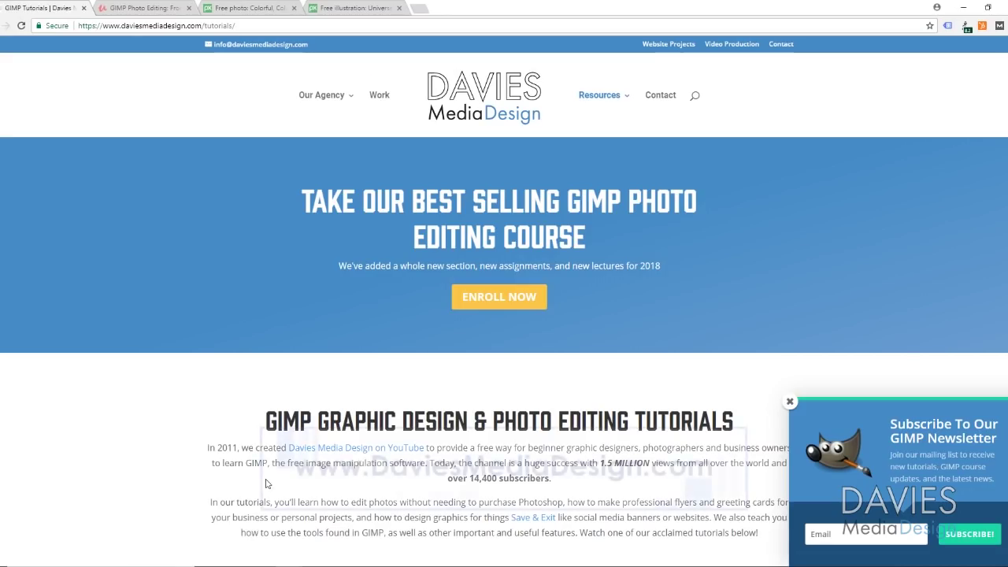
{"action": "scroll", "coordinate": [268, 394], "scroll_direction": "down", "scroll_amount": 15}
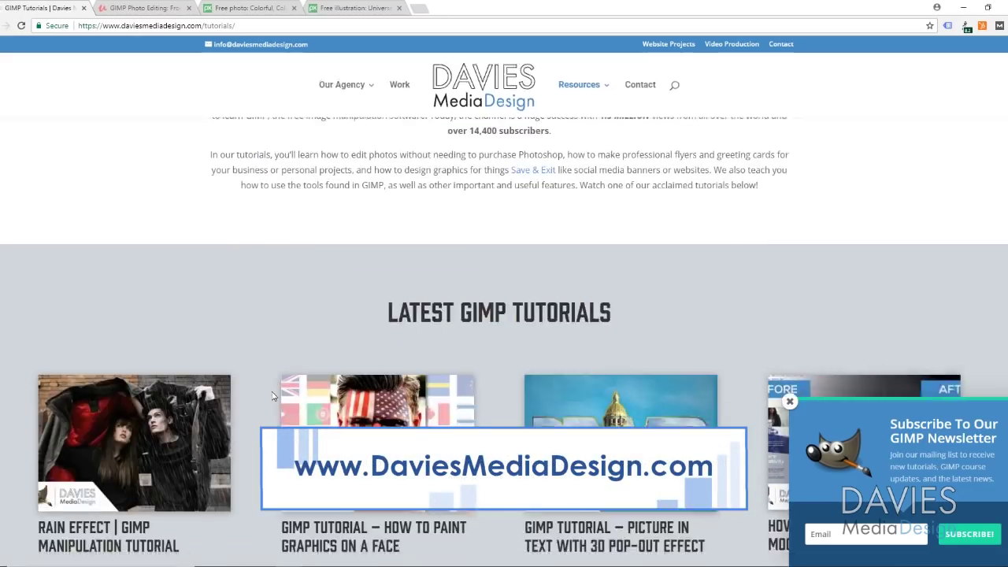
{"action": "scroll", "coordinate": [271, 398], "scroll_direction": "down", "scroll_amount": 10}
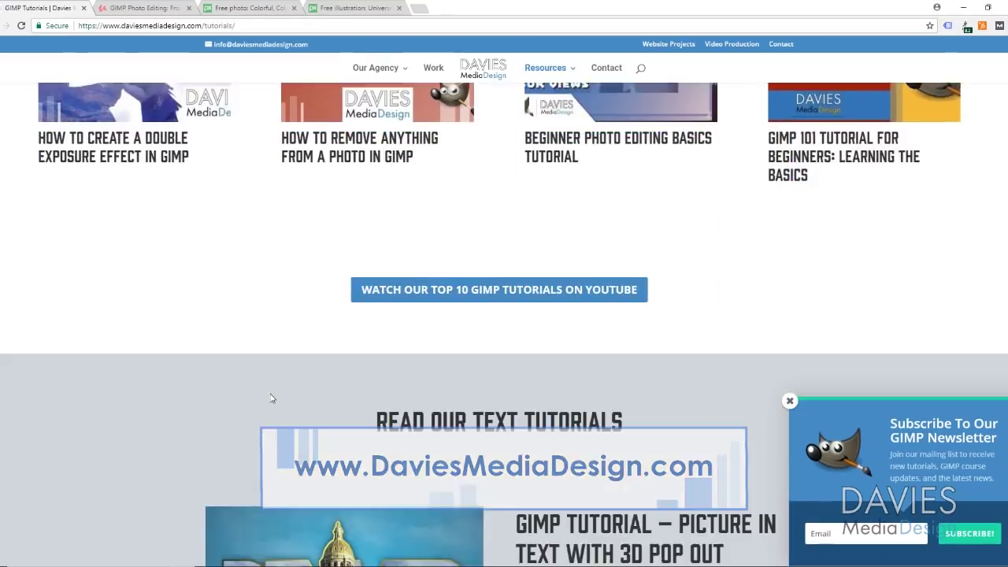
{"action": "scroll", "coordinate": [271, 398], "scroll_direction": "up", "scroll_amount": 2}
{"action": "scroll", "coordinate": [270, 398], "scroll_direction": "up", "scroll_amount": 15}
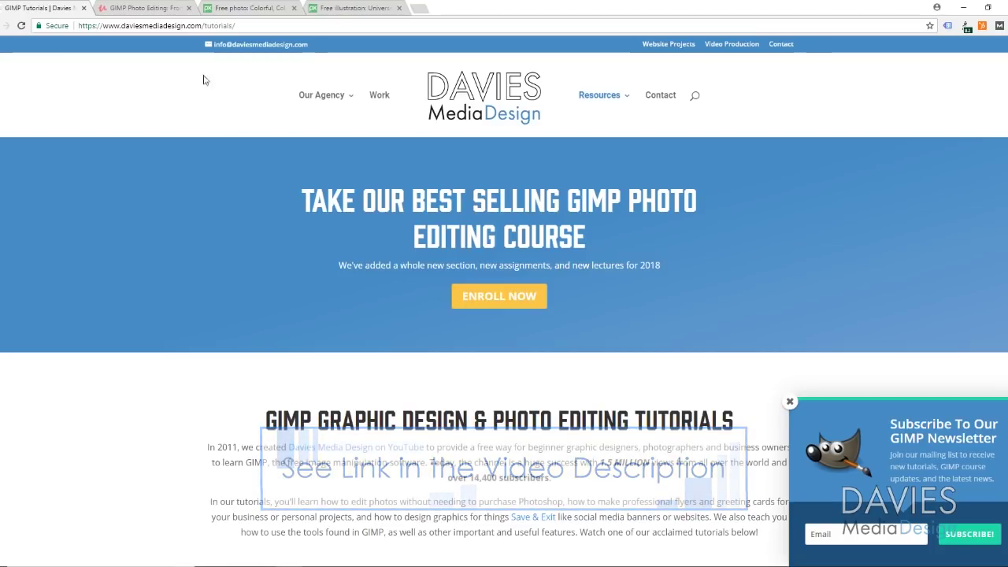
- View the Udemy GIMP Photo Editing course and the Pixabay smoke flare photo and universe illustration pages, and return to GIMP
{"action": "left_click", "coordinate": [136, 7]}
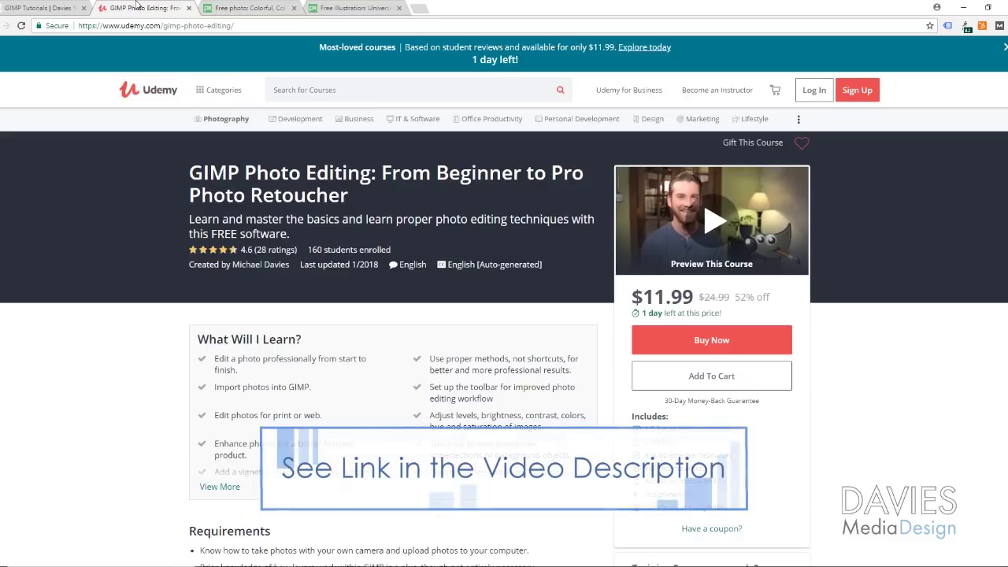
{"action": "left_click", "coordinate": [236, 8]}
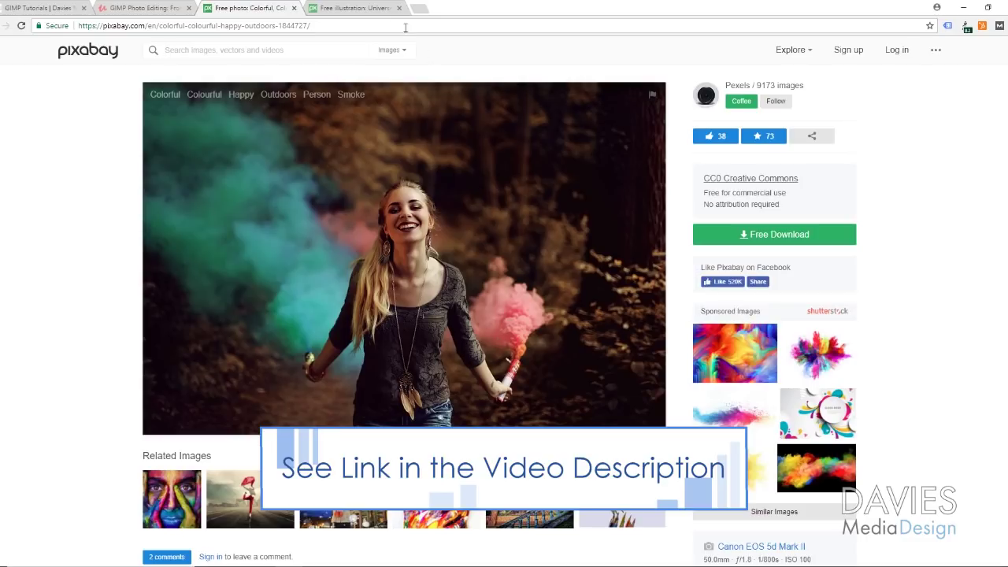
{"action": "left_click", "coordinate": [362, 8]}
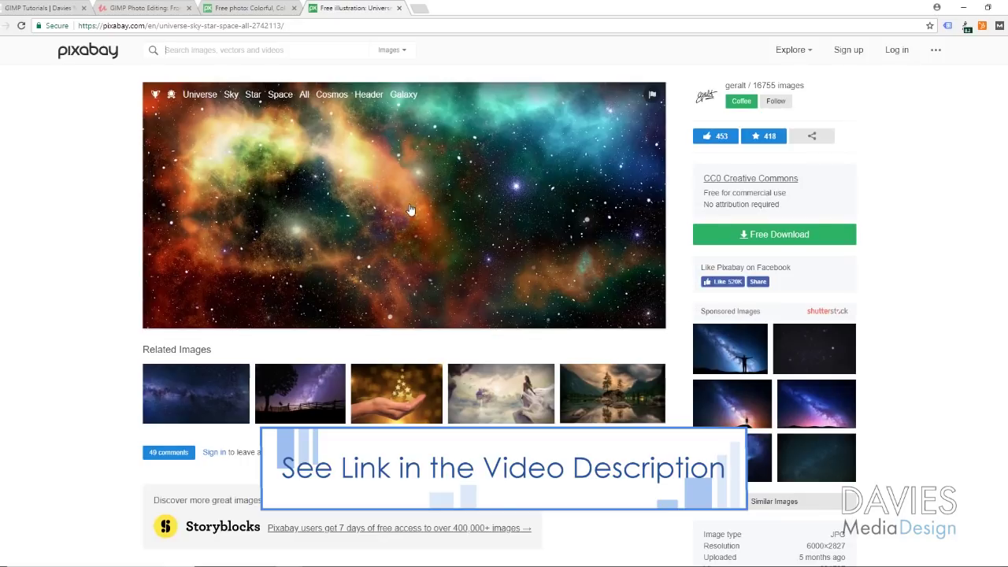
{"action": "mouse_move", "coordinate": [930, 66]}
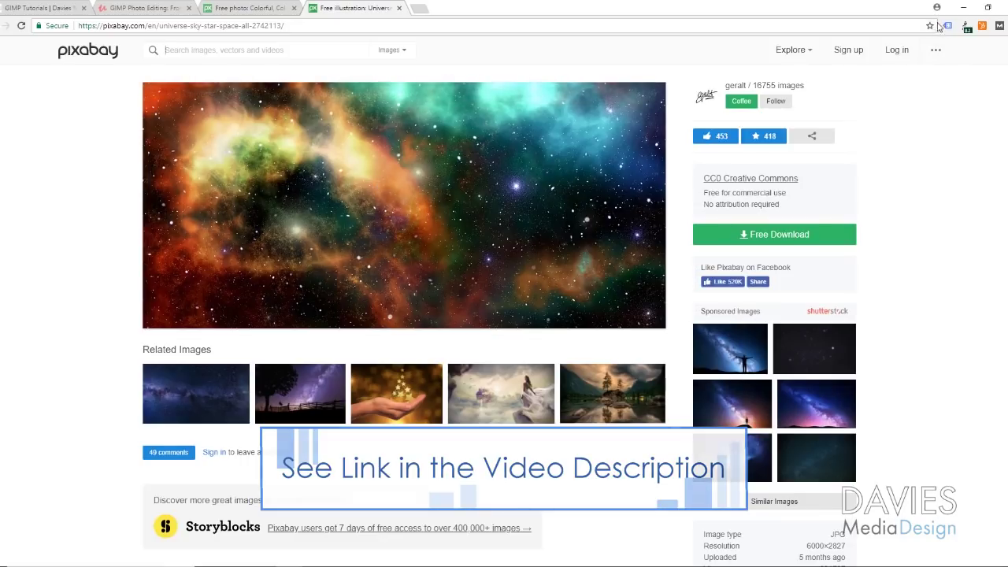
{"action": "left_click", "coordinate": [963, 7]}
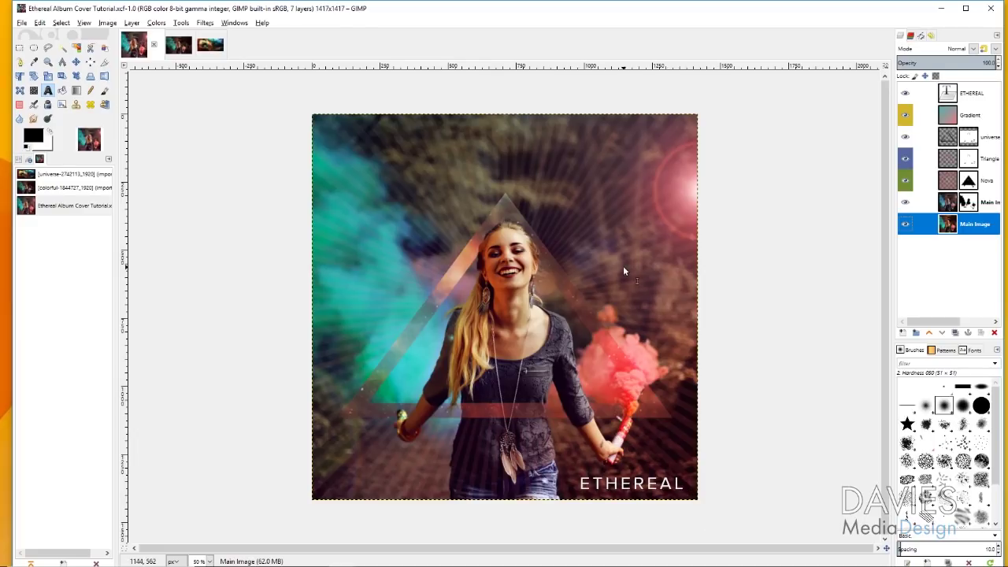
- Switch to the open colorful-1844727_1920 image and duplicate its layer
{"action": "left_click", "coordinate": [176, 49]}
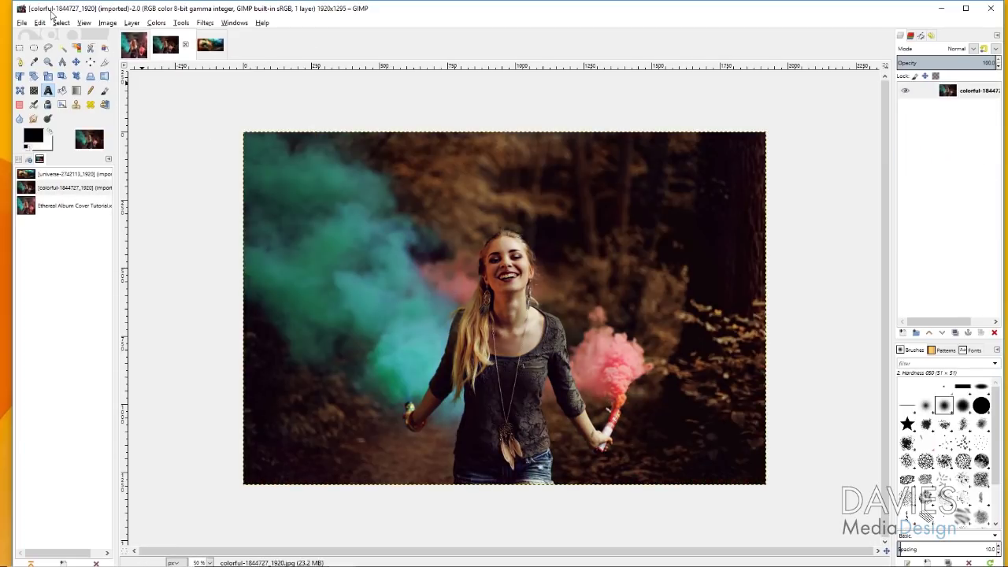
{"action": "left_click", "coordinate": [23, 22]}
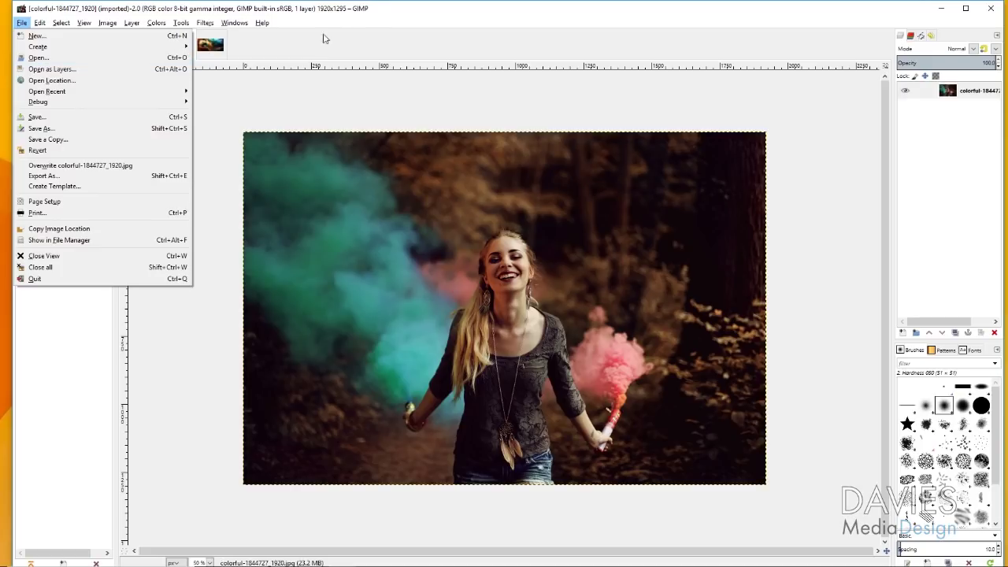
{"action": "left_click", "coordinate": [374, 4]}
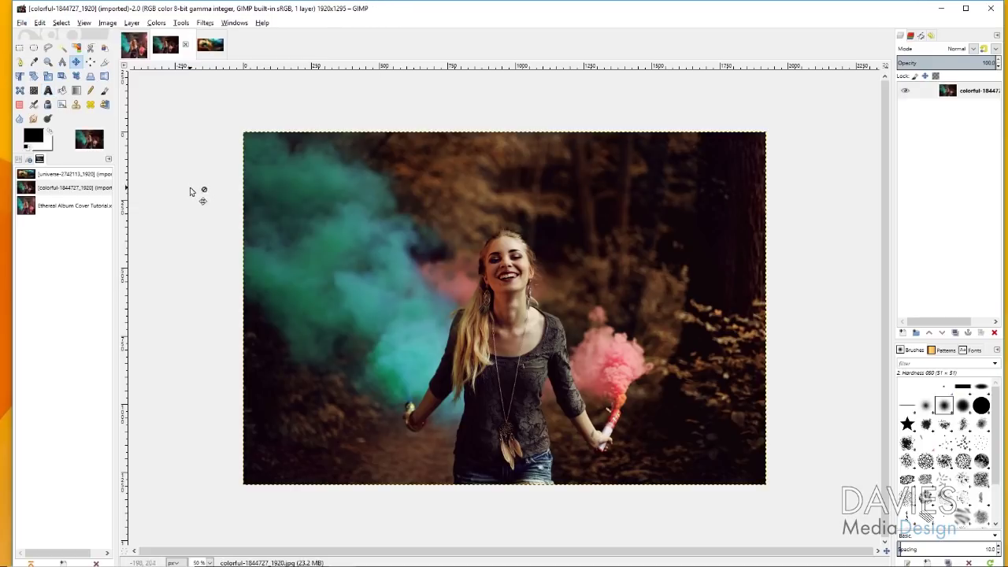
{"action": "left_click", "coordinate": [899, 87]}
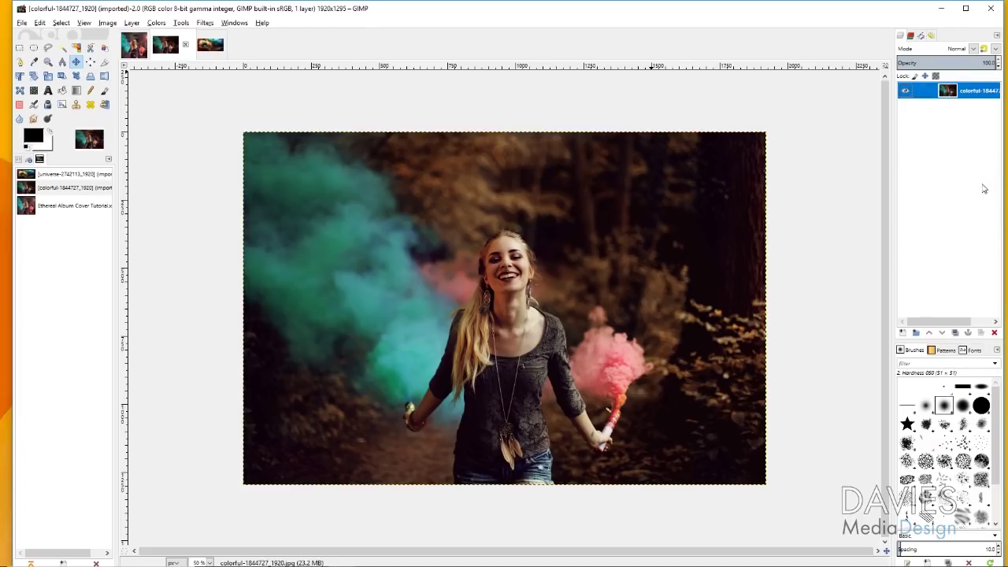
{"action": "left_click", "coordinate": [956, 334]}
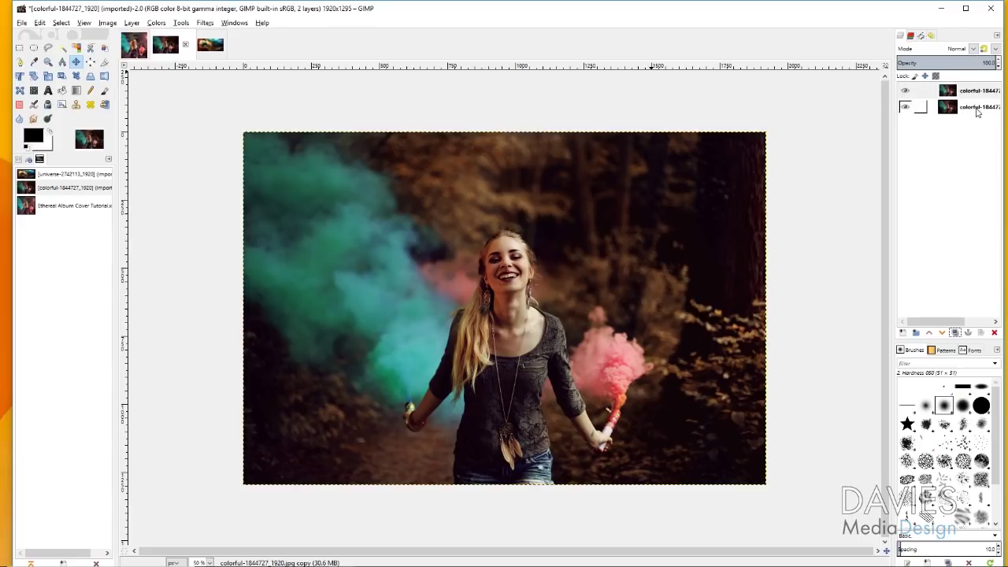
- Rename the original photo layer as "Girl with Flare"
{"action": "double_click", "coordinate": [975, 108]}
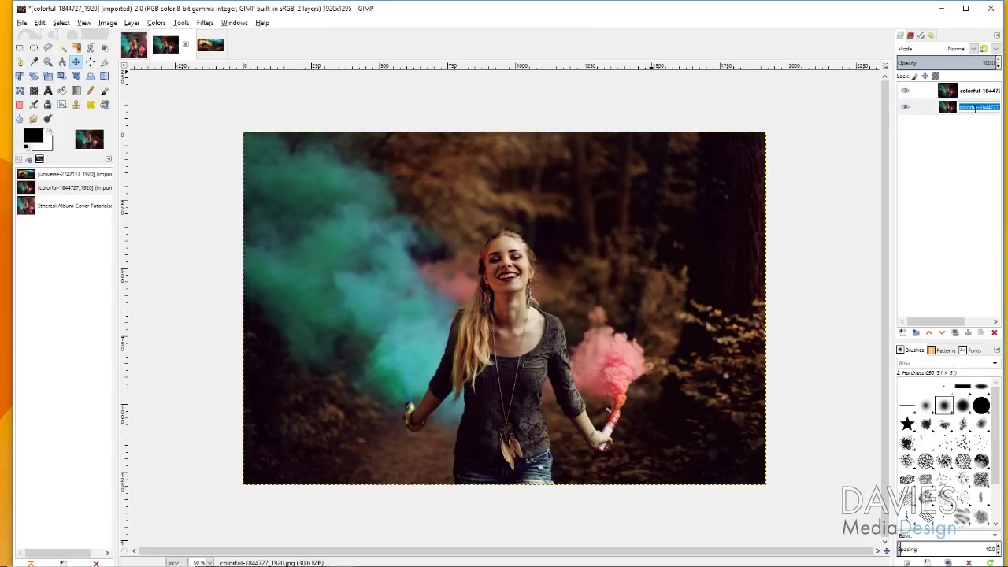
{"action": "type", "text": "Girl with Flare"}
{"action": "key", "text": "Return"}
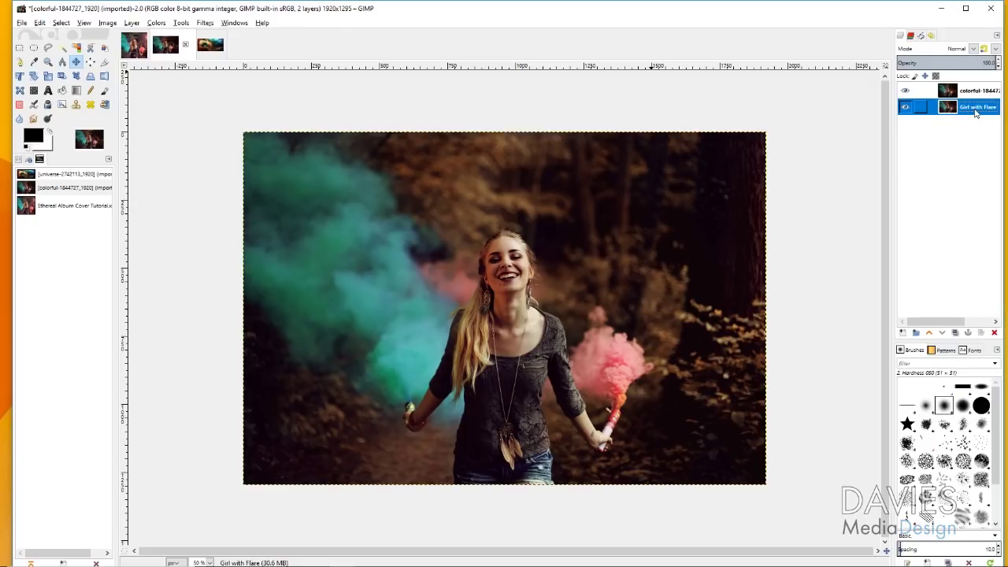
- Rename the duplicate layer as "Girl with Flare Copy" and widen the layers dock to fit the full name
{"action": "double_click", "coordinate": [977, 91]}
{"action": "type", "text": "Girl with Flare Co"}
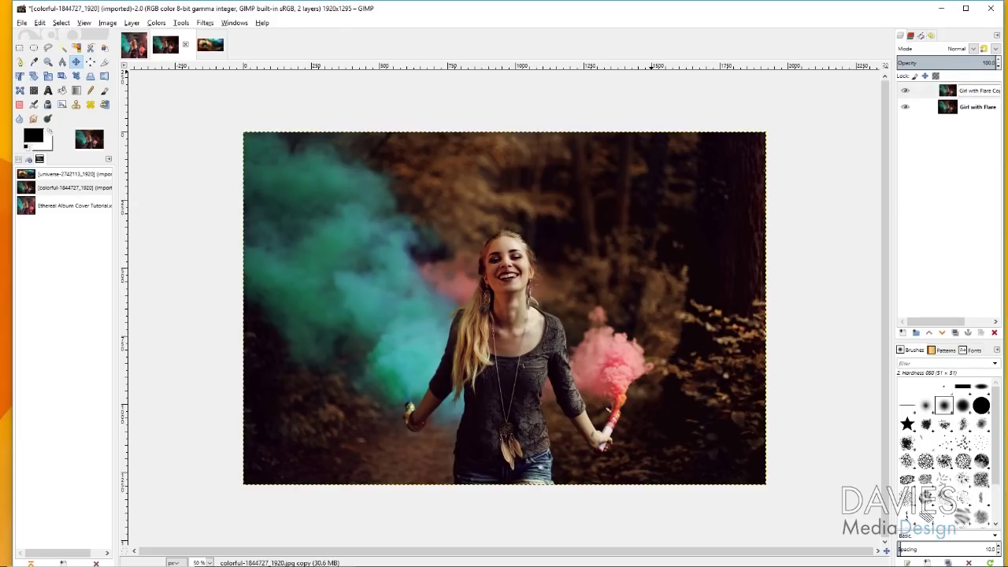
{"action": "type", "text": "py"}
{"action": "key", "text": "Return"}
{"action": "left_click_drag", "start_coordinate": [893, 195], "coordinate": [870, 194]}
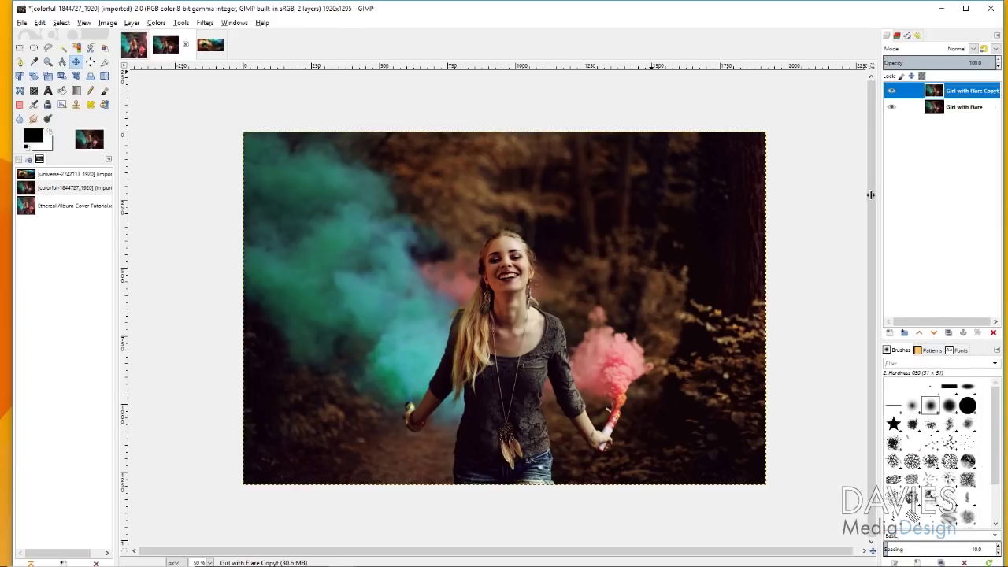
{"action": "double_click", "coordinate": [985, 91]}
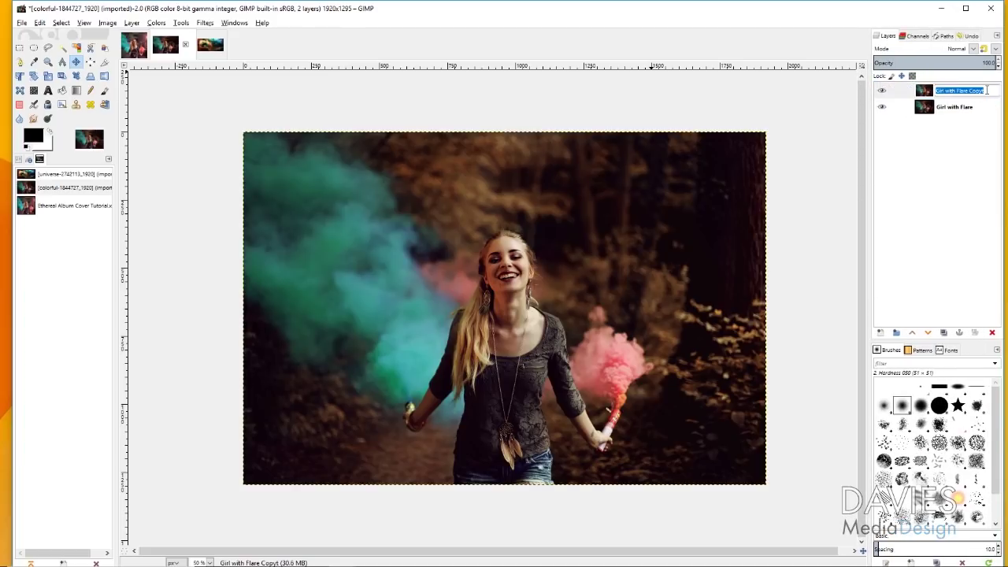
{"action": "key", "text": "Return"}
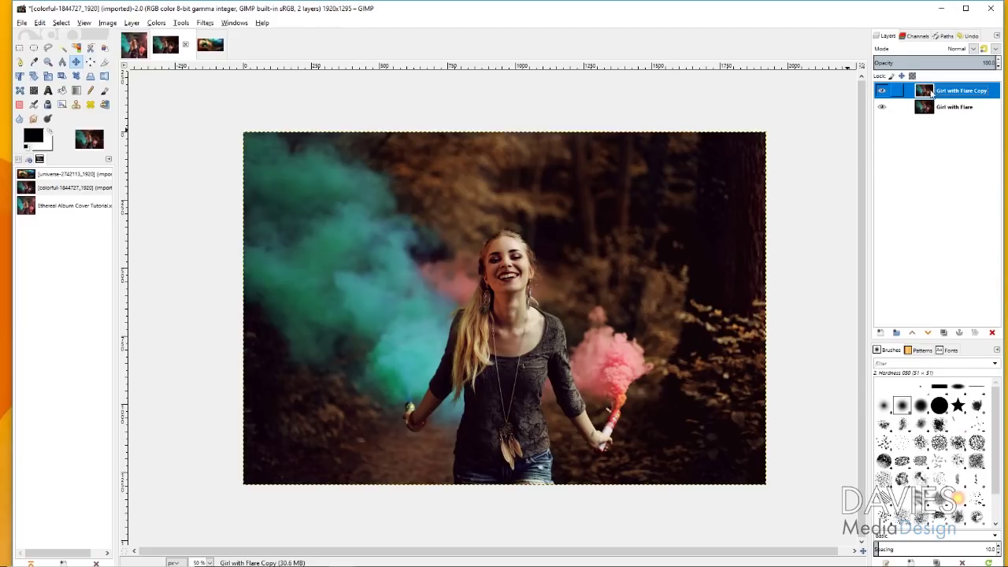
- Adjust the Color Temperature of the Girl with Flare Copy layer to an original temperature of 9009.4 and an intended temperature of about 5460
{"action": "left_click", "coordinate": [162, 24]}
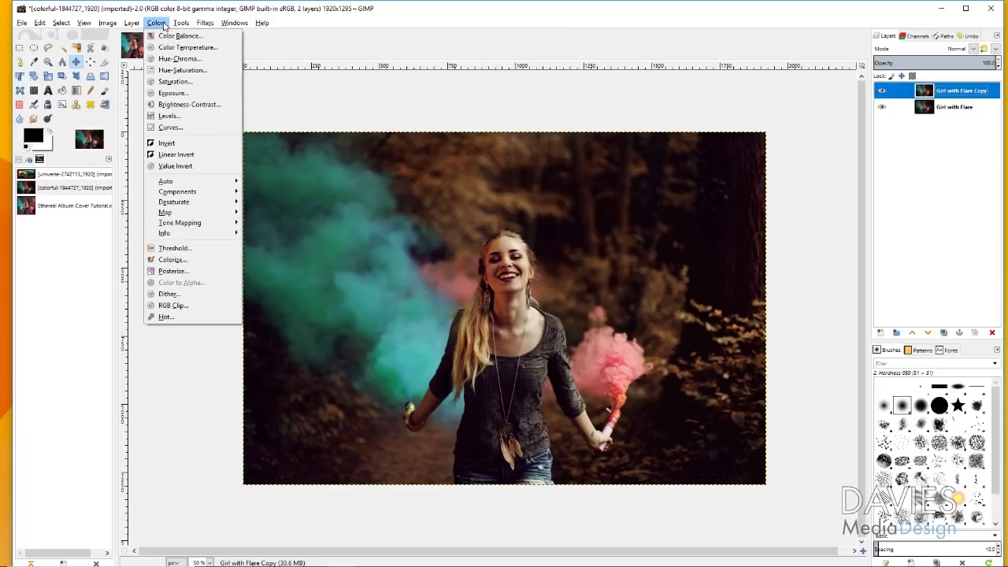
{"action": "left_click", "coordinate": [178, 47]}
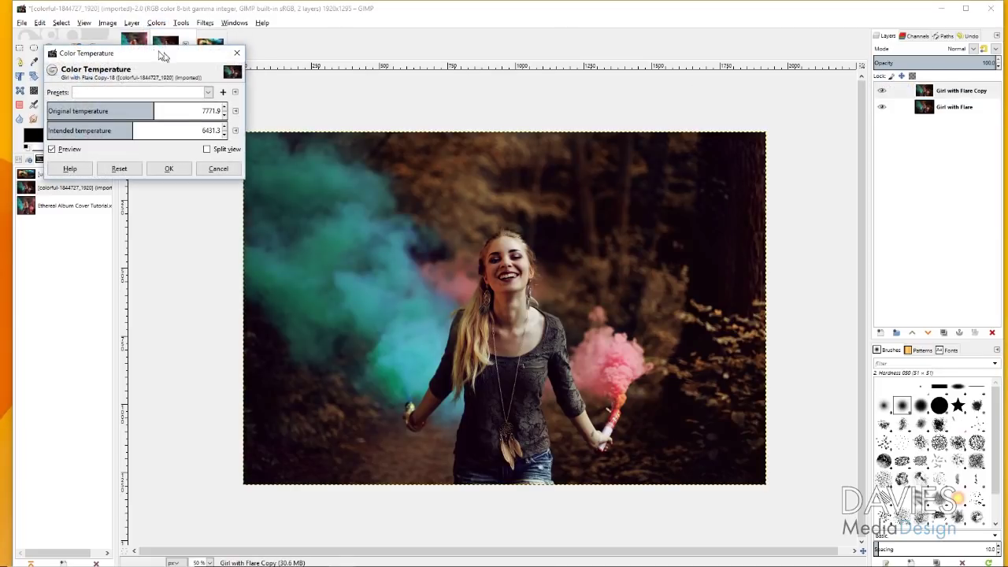
{"action": "left_click_drag", "start_coordinate": [163, 55], "coordinate": [426, 29]}
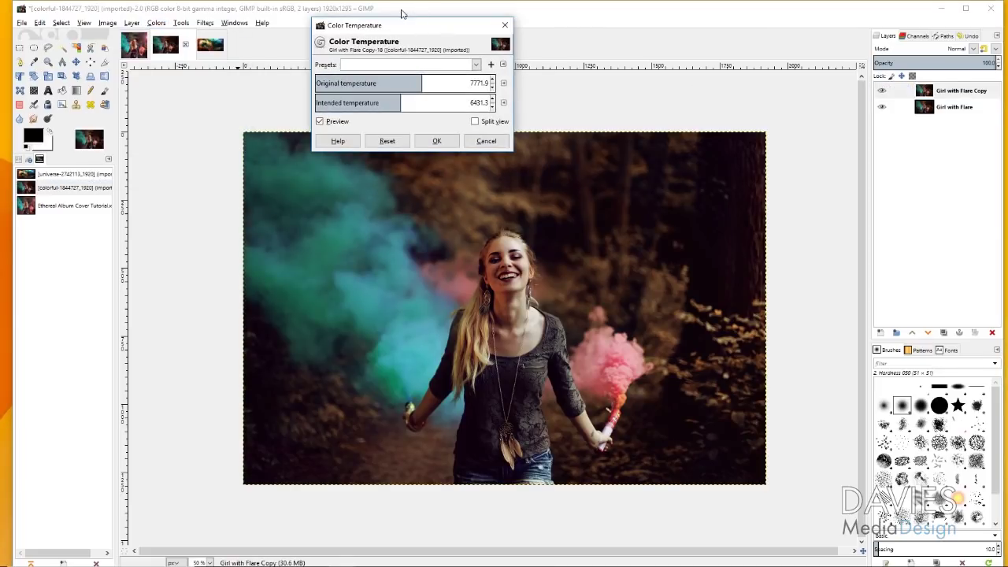
{"action": "left_click", "coordinate": [180, 27]}
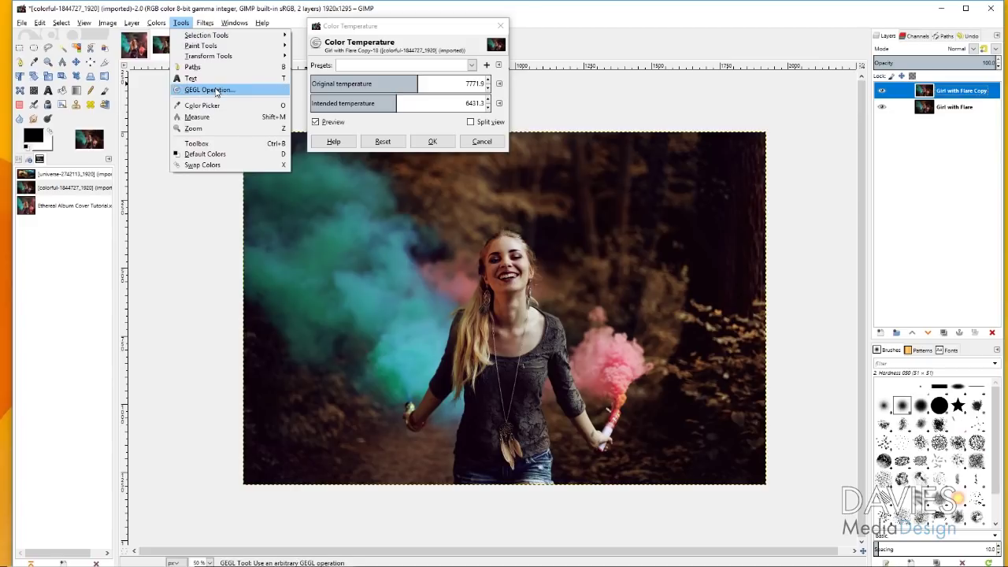
{"action": "left_click", "coordinate": [352, 32]}
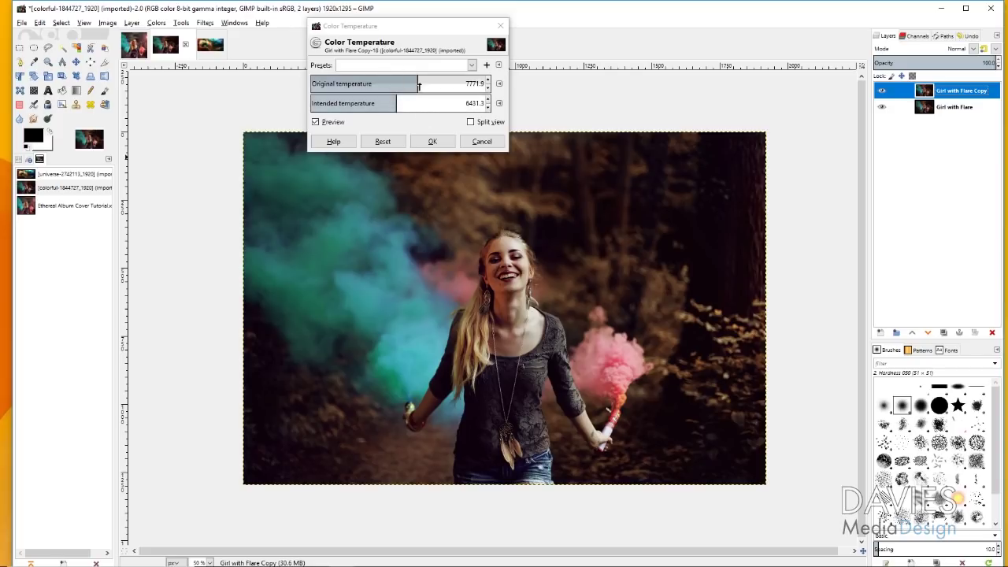
{"action": "left_click_drag", "start_coordinate": [417, 81], "coordinate": [438, 82]}
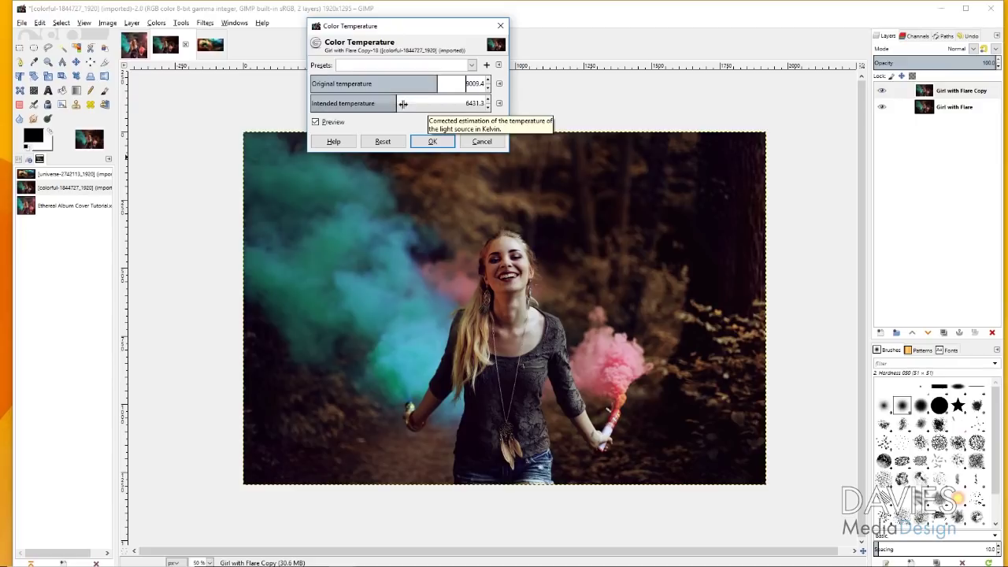
{"action": "left_click_drag", "start_coordinate": [397, 105], "coordinate": [381, 104]}
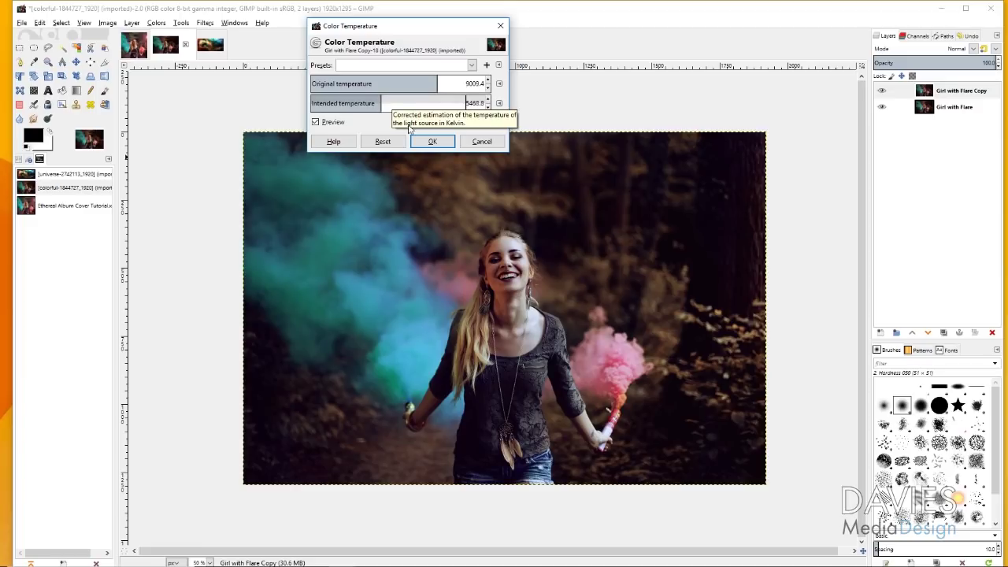
- Compare the color temperature adjustment with the unedited photo in a split view
{"action": "left_click", "coordinate": [471, 122]}
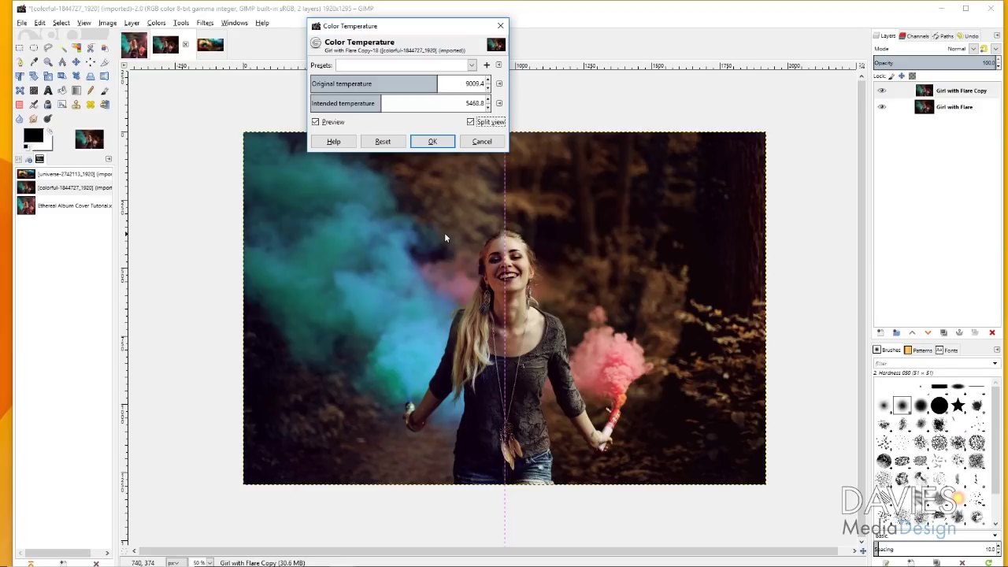
{"action": "left_click", "coordinate": [471, 122]}
{"action": "left_click", "coordinate": [471, 122]}
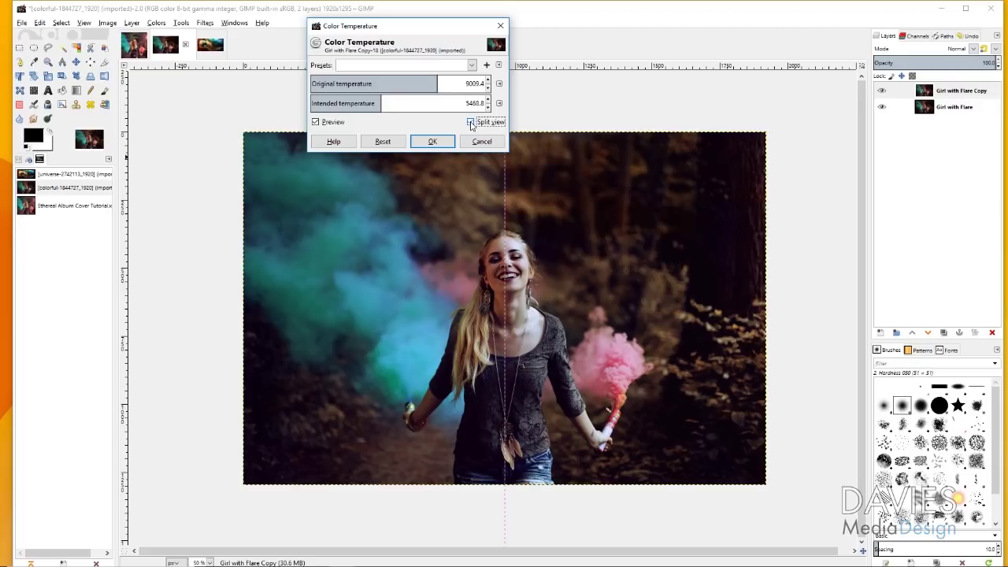
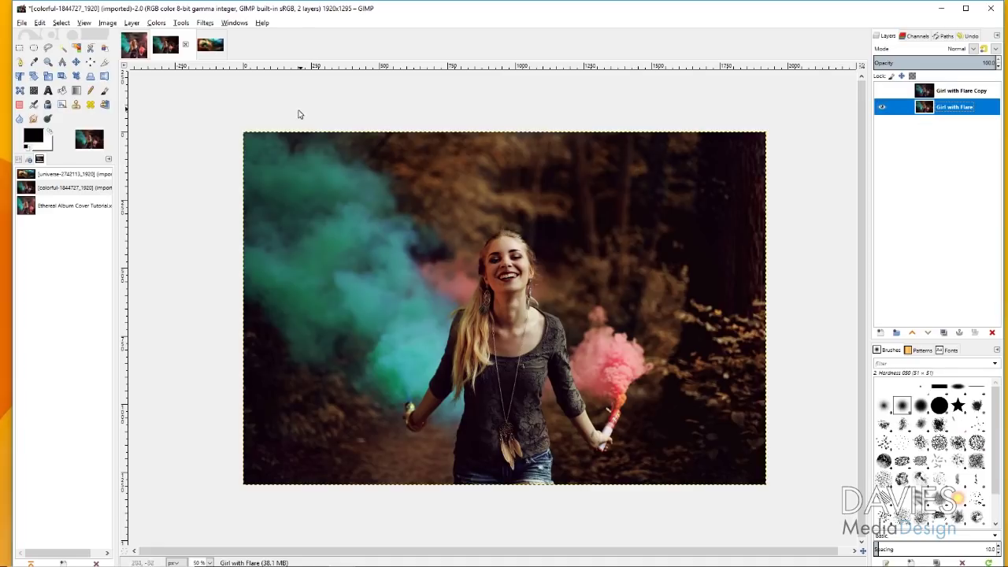
- Raise the saturation of the Girl with Flare layer to 35.9 with Hue-Saturation on the Master channel
{"action": "left_click", "coordinate": [164, 25]}
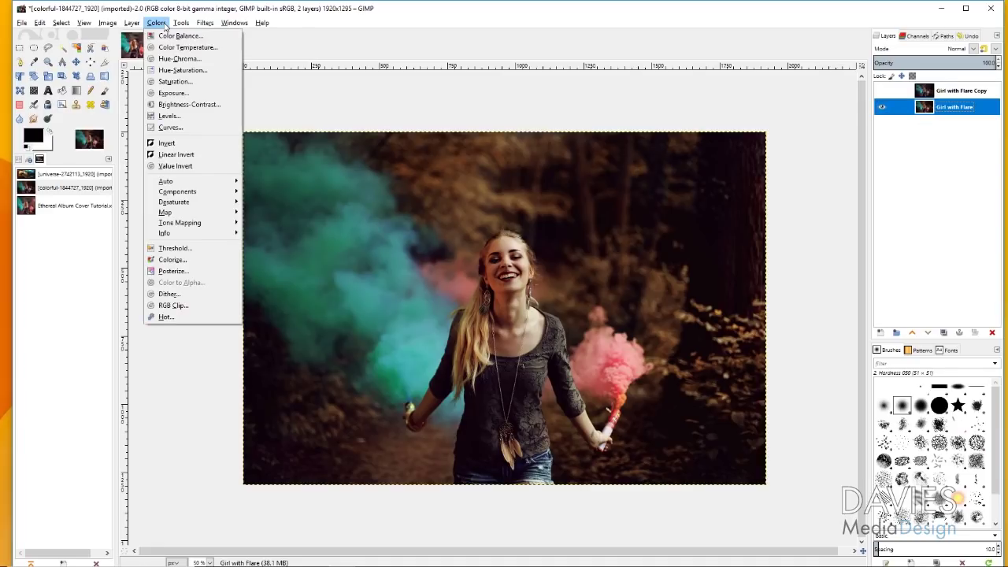
{"action": "left_click", "coordinate": [183, 70]}
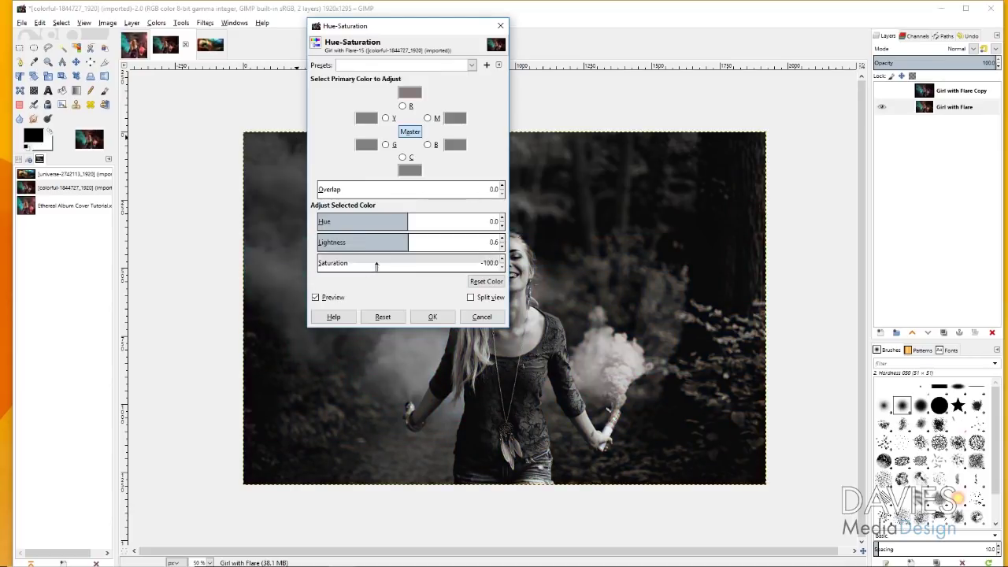
{"action": "left_click_drag", "start_coordinate": [330, 262], "coordinate": [442, 265]}
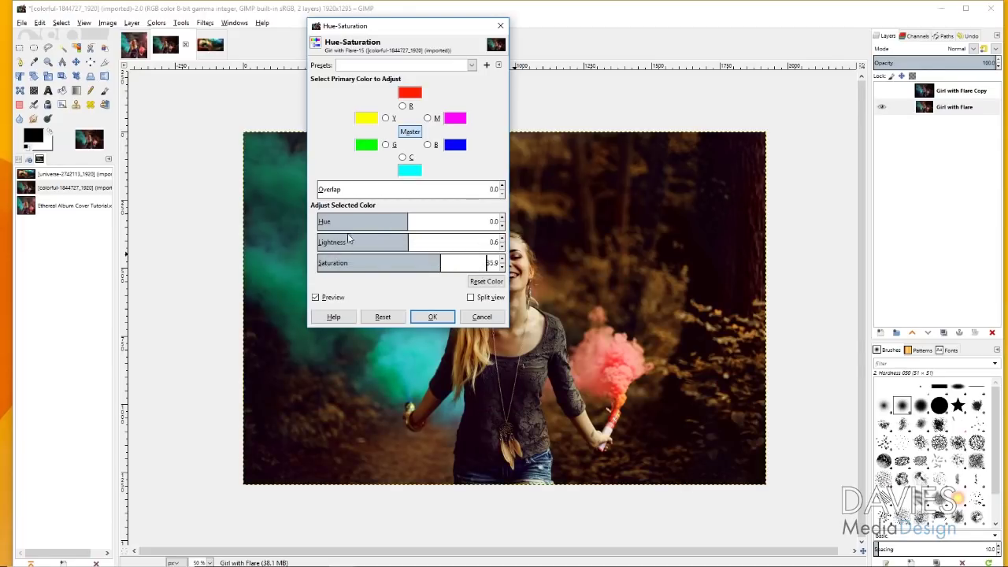
{"action": "left_click_drag", "start_coordinate": [413, 27], "coordinate": [250, 22]}
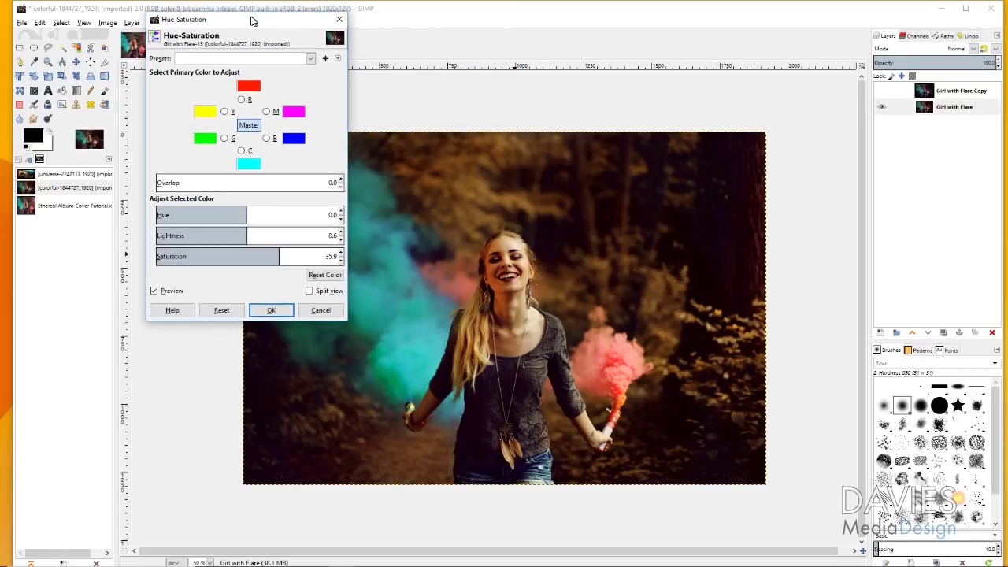
{"action": "left_click", "coordinate": [270, 311]}
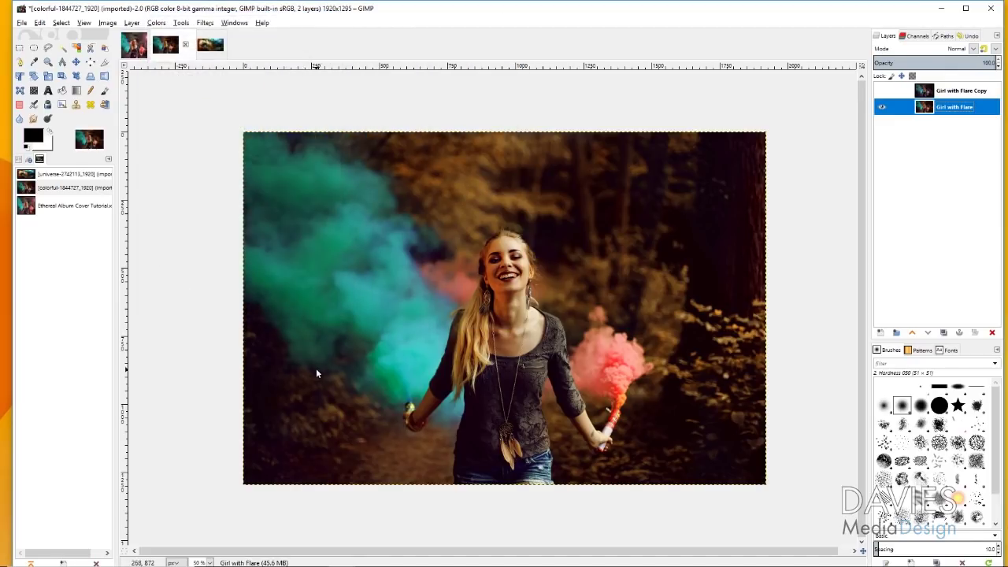
- Adjust the Girl with Flare layer's midtones with Color Balance to about -3.2 Cyan-Red, -2.4 Magenta-Green and -4.8 Yellow-Blue
{"action": "left_click", "coordinate": [158, 23]}
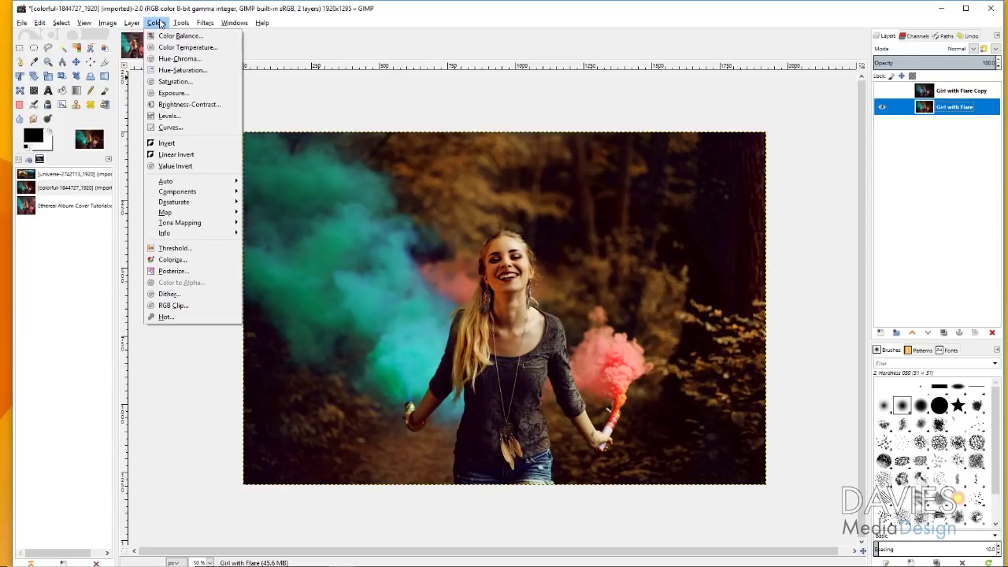
{"action": "left_click", "coordinate": [170, 36]}
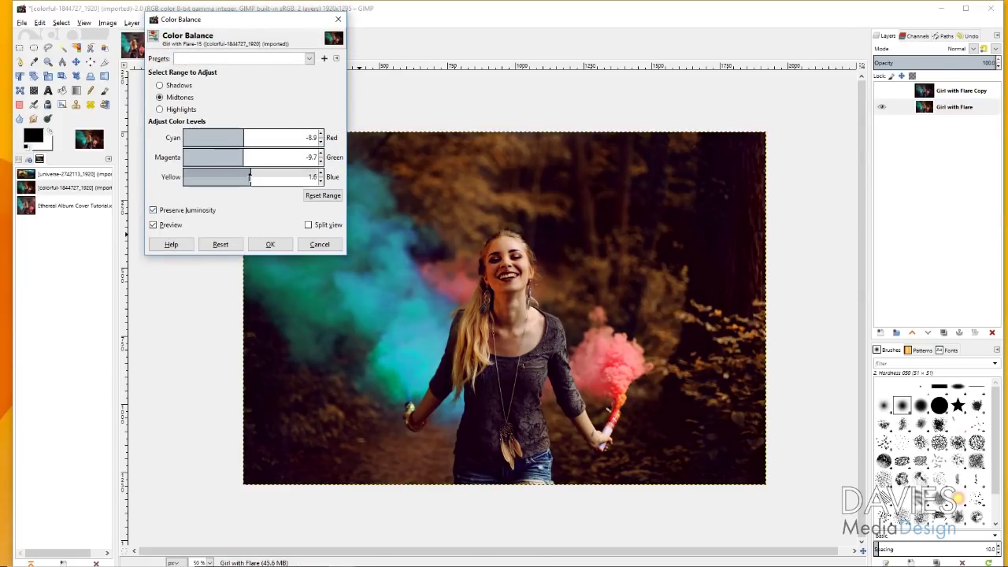
{"action": "left_click_drag", "start_coordinate": [250, 173], "coordinate": [248, 173]}
{"action": "left_click_drag", "start_coordinate": [238, 139], "coordinate": [248, 157]}
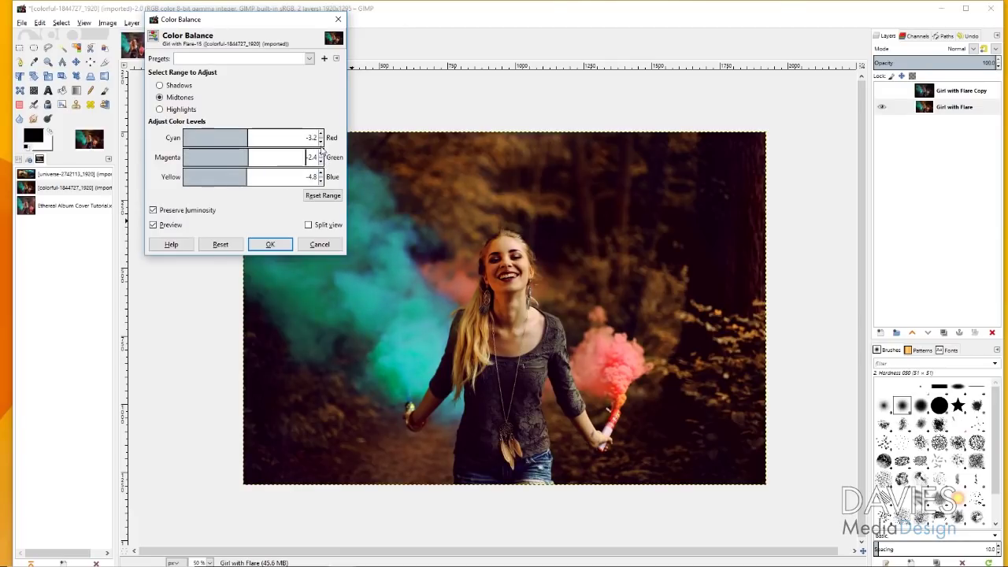
{"action": "left_click", "coordinate": [321, 181]}
- Set the shadows' color balance to about 4.0 Cyan-Red, 1.4 Magenta-Green and 1.2 Yellow-Blue
{"action": "left_click", "coordinate": [160, 85]}
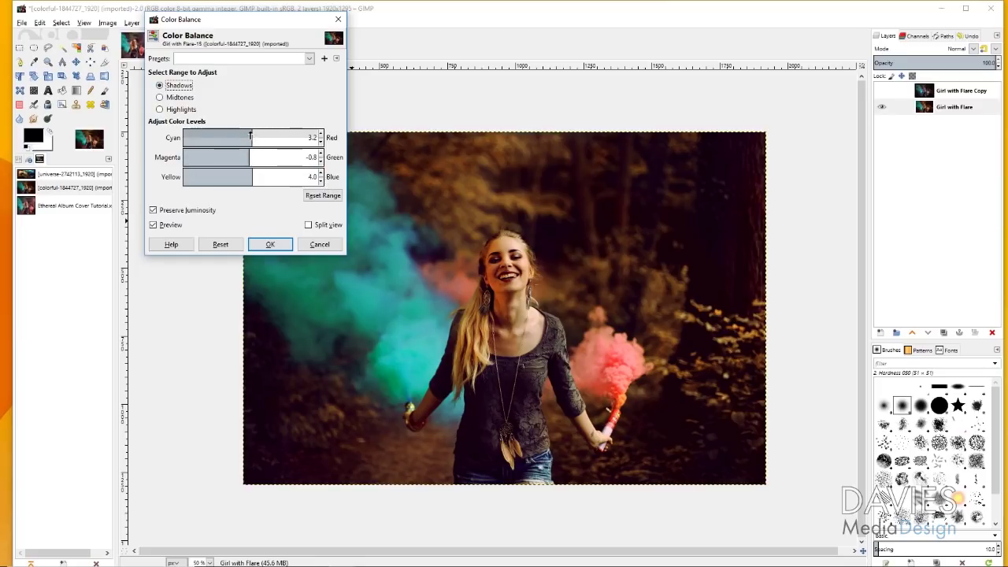
{"action": "left_click", "coordinate": [252, 136]}
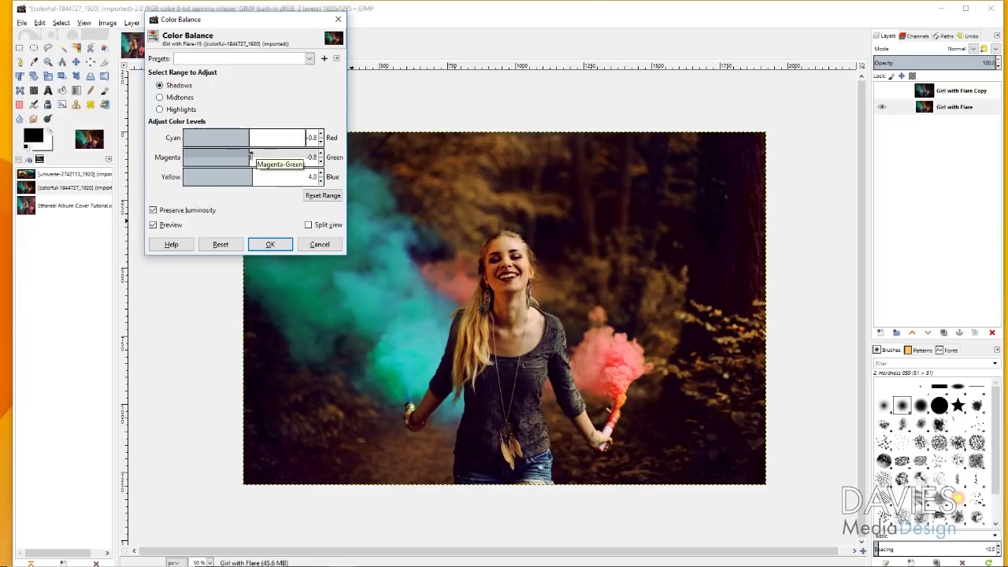
{"action": "left_click", "coordinate": [251, 155]}
{"action": "left_click", "coordinate": [254, 175]}
{"action": "left_click", "coordinate": [253, 136]}
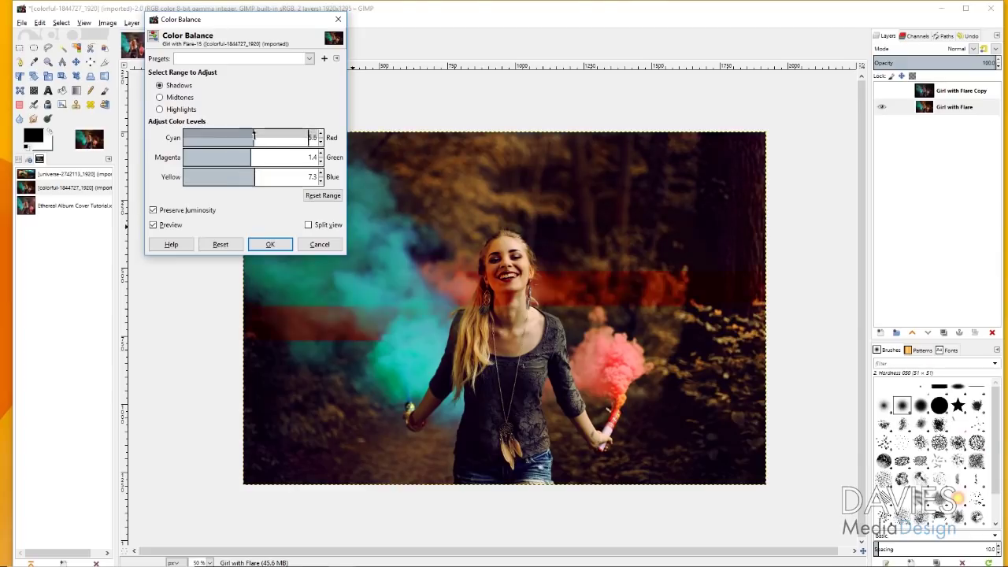
{"action": "left_click", "coordinate": [252, 175]}
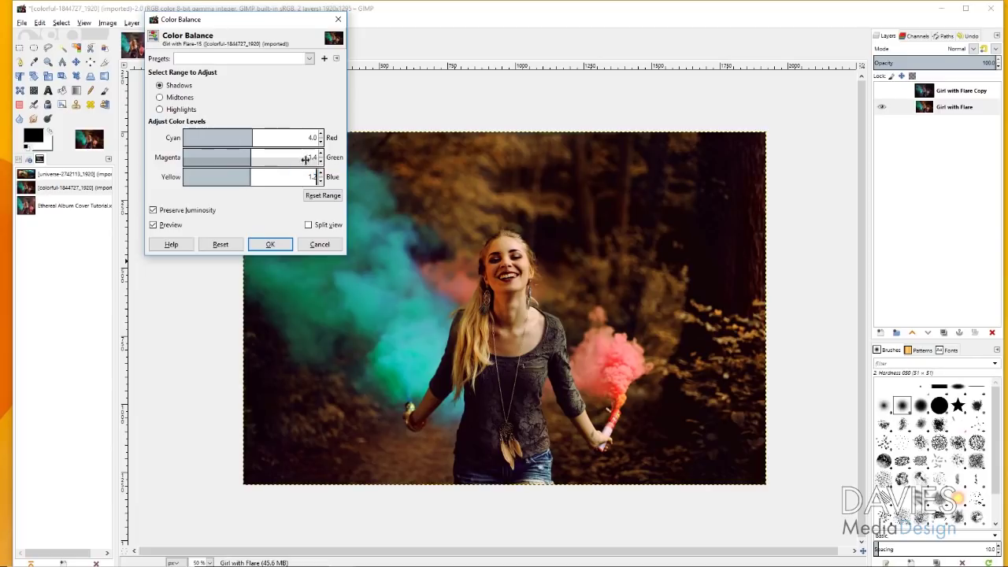
- Set the highlights' color balance to about 1.2 Cyan-Red, -1.2 Magenta-Green and 1.4 Yellow-Blue, compare in split view, and apply the adjustment
{"action": "left_click", "coordinate": [166, 111]}
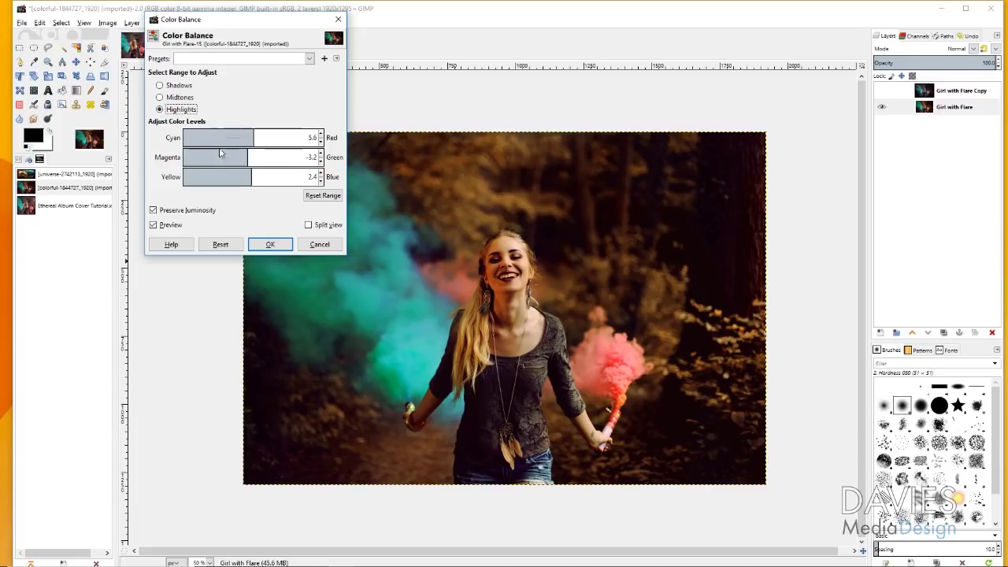
{"action": "left_click", "coordinate": [251, 137]}
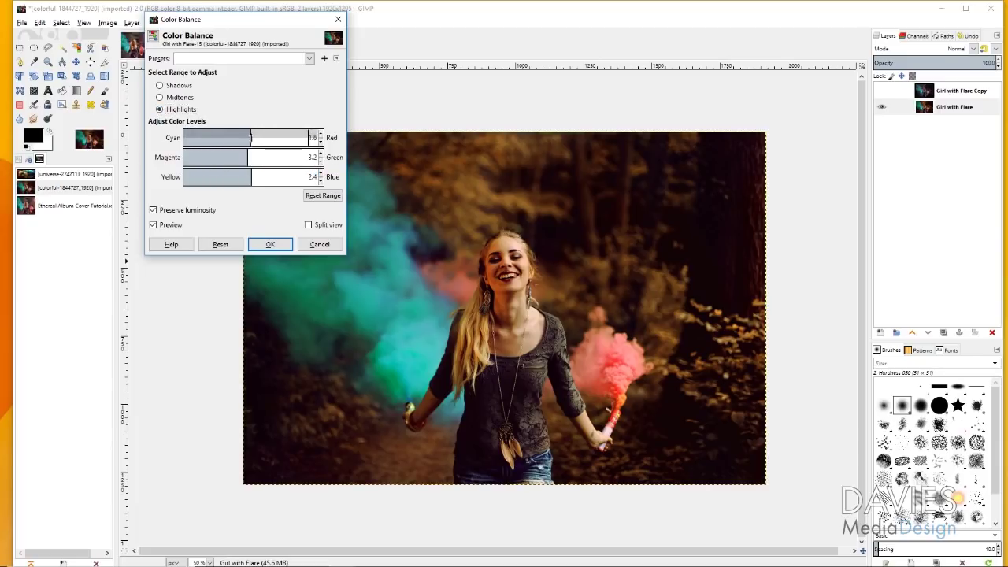
{"action": "left_click", "coordinate": [251, 137]}
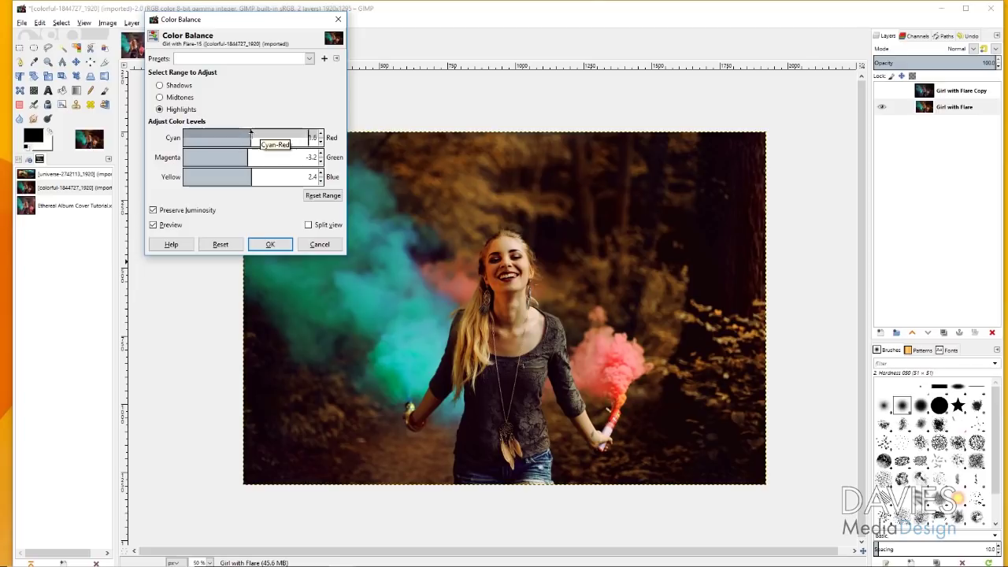
{"action": "left_click", "coordinate": [249, 156]}
{"action": "left_click", "coordinate": [249, 156]}
{"action": "left_click", "coordinate": [251, 172]}
{"action": "left_click", "coordinate": [309, 227]}
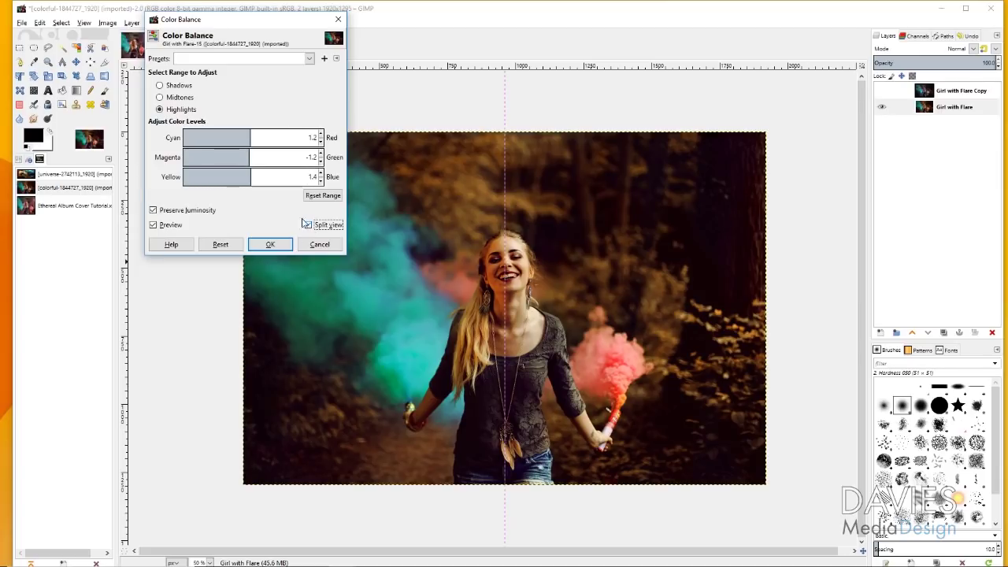
{"action": "left_click", "coordinate": [271, 245]}
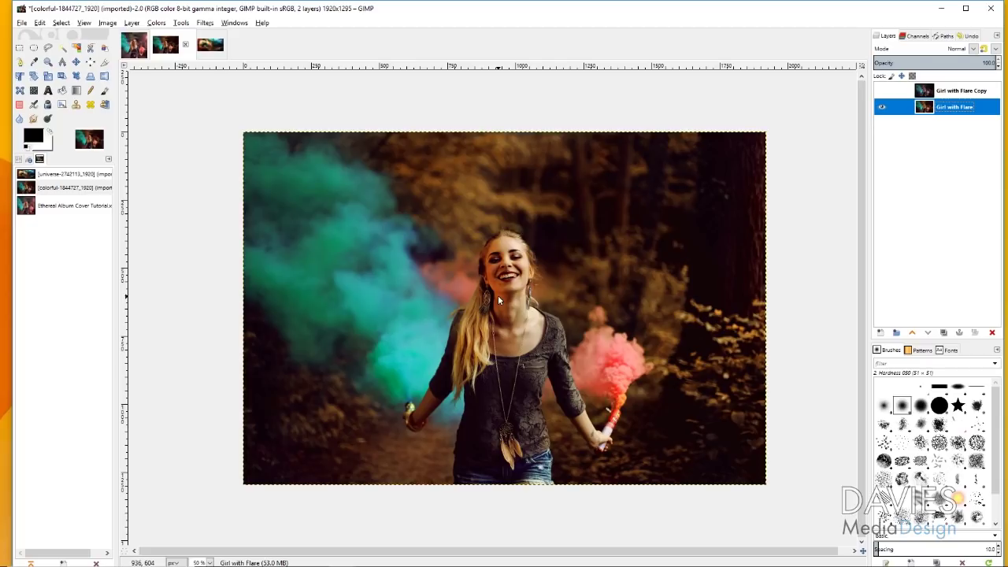
- Place one vertical guide through the image's center and another about 200 px from the image's left edge
{"action": "key", "text": "m"}
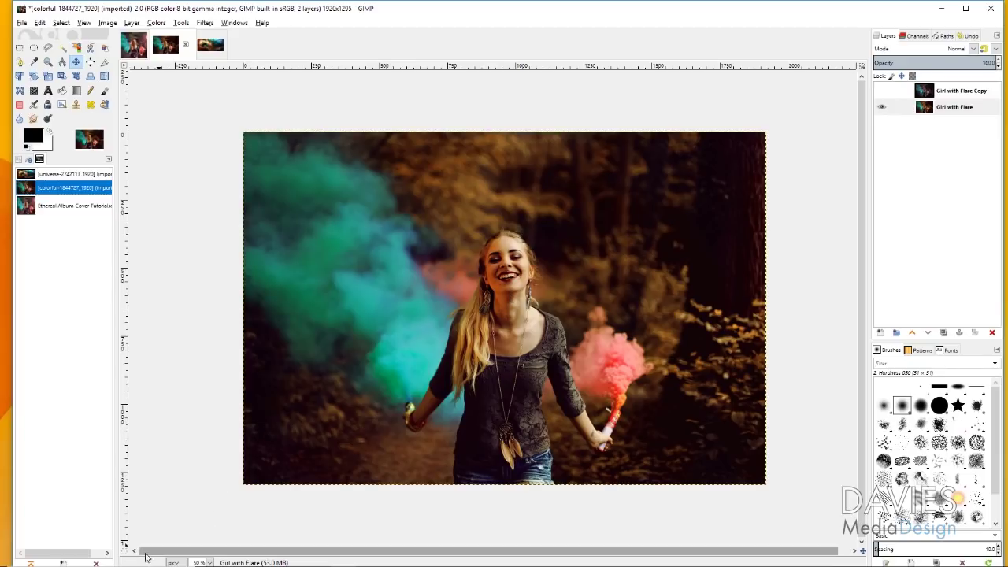
{"action": "left_click_drag", "start_coordinate": [124, 286], "coordinate": [505, 271]}
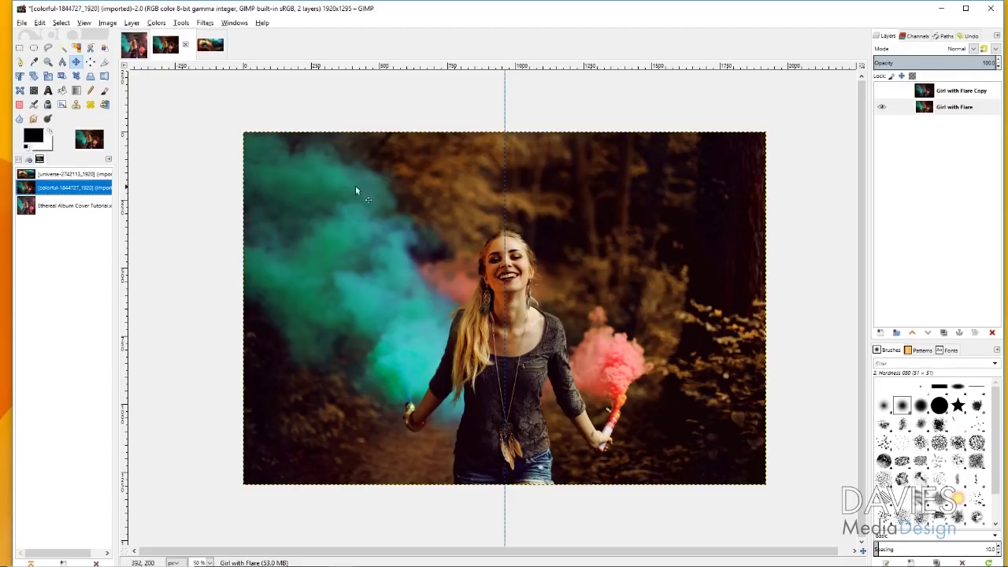
{"action": "left_click_drag", "start_coordinate": [126, 228], "coordinate": [300, 229]}
- Distribute the left vertical guide relative to the image with an X offset of 400 from its left edge
{"action": "left_click", "coordinate": [89, 62]}
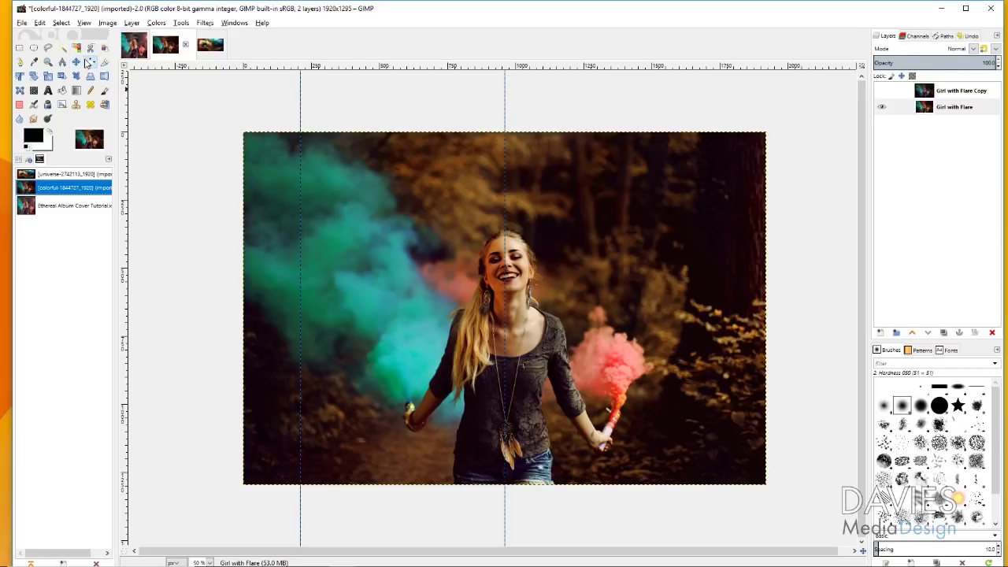
{"action": "left_click", "coordinate": [20, 161]}
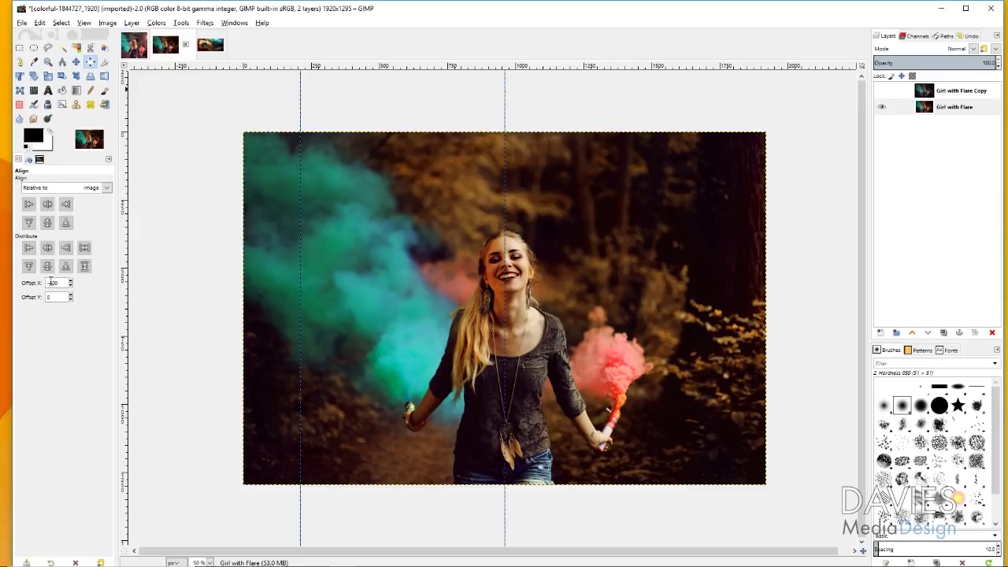
{"action": "left_click", "coordinate": [300, 98]}
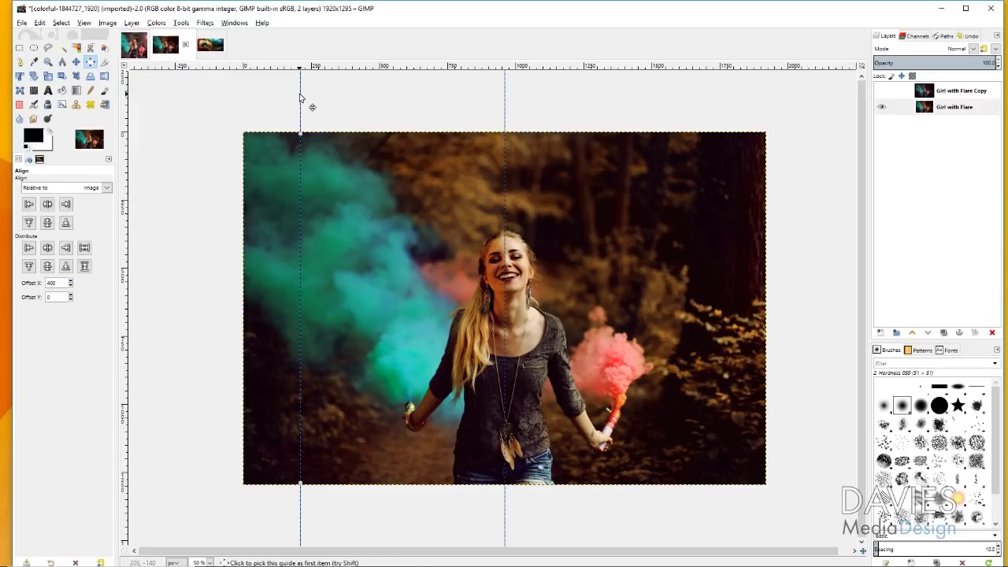
{"action": "left_click", "coordinate": [29, 249]}
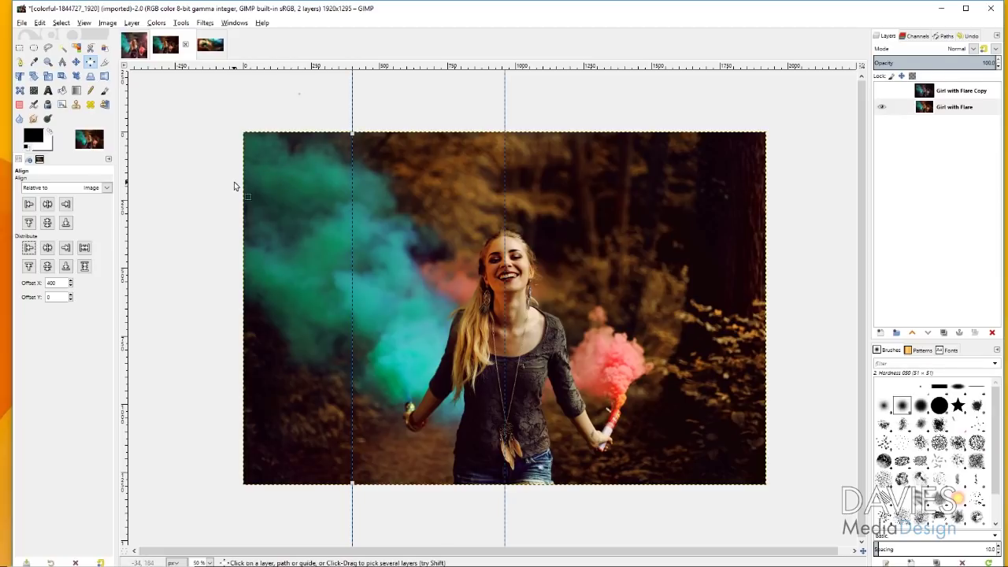
- Add a vertical guide over the right part of the photo and distribute it from the image's right edge with an X offset of -400
{"action": "left_click", "coordinate": [107, 191]}
{"action": "left_click", "coordinate": [58, 216]}
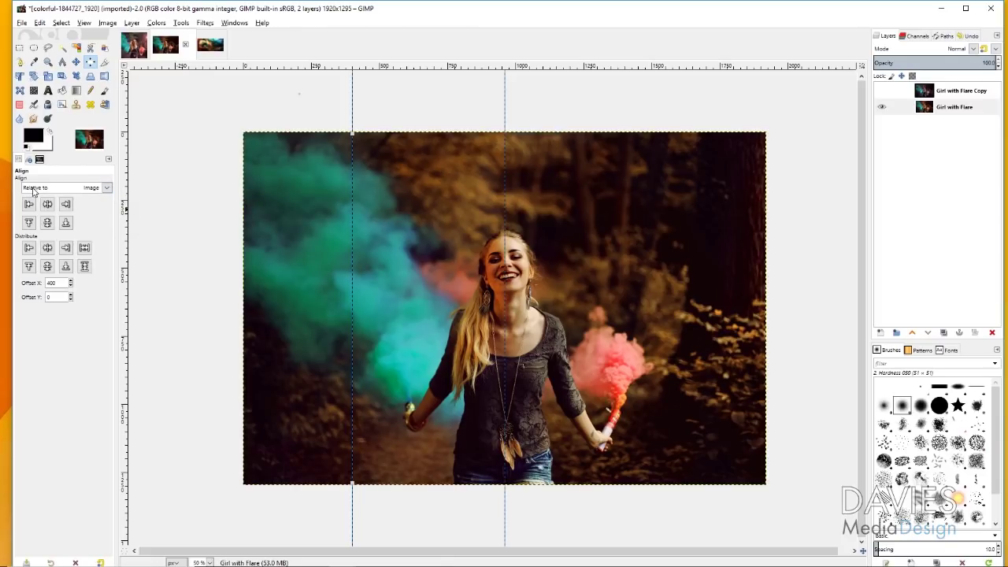
{"action": "left_click", "coordinate": [77, 192]}
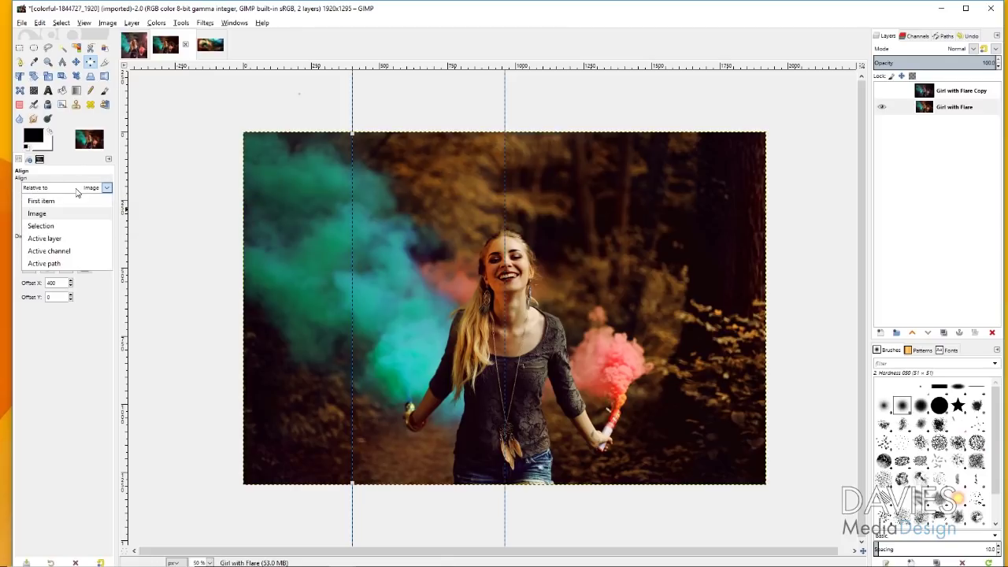
{"action": "left_click", "coordinate": [93, 191]}
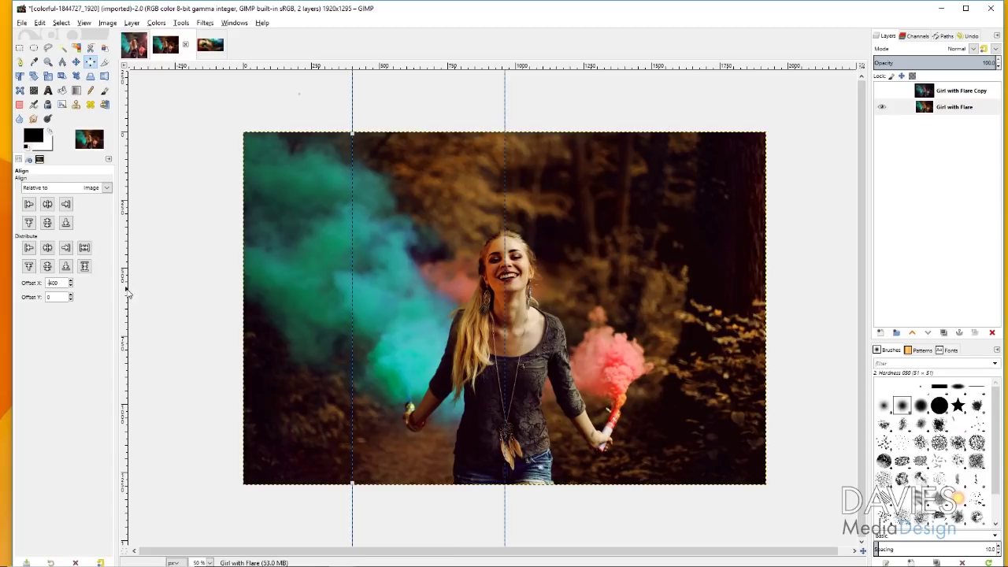
{"action": "left_click_drag", "start_coordinate": [124, 246], "coordinate": [670, 118]}
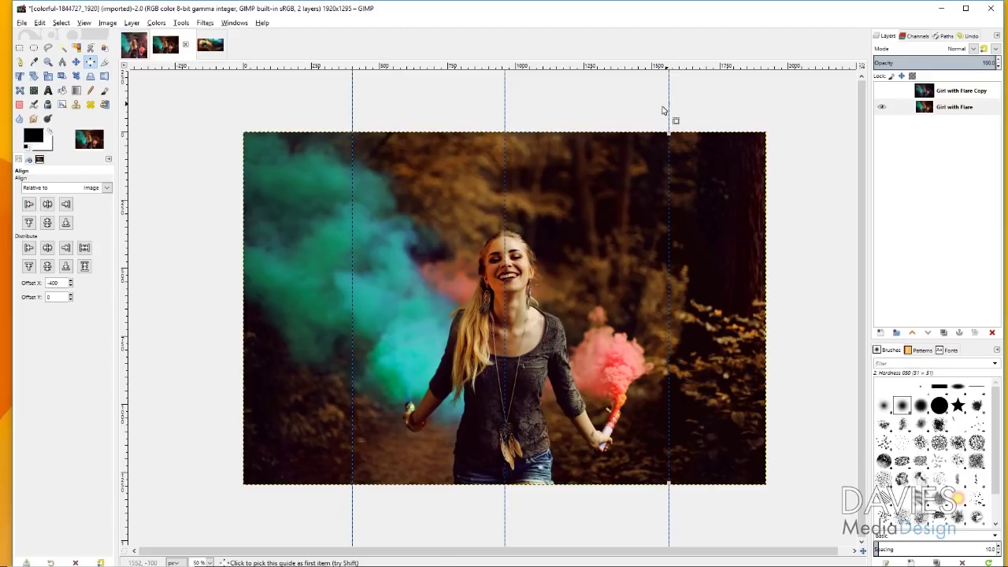
{"action": "left_click", "coordinate": [67, 248]}
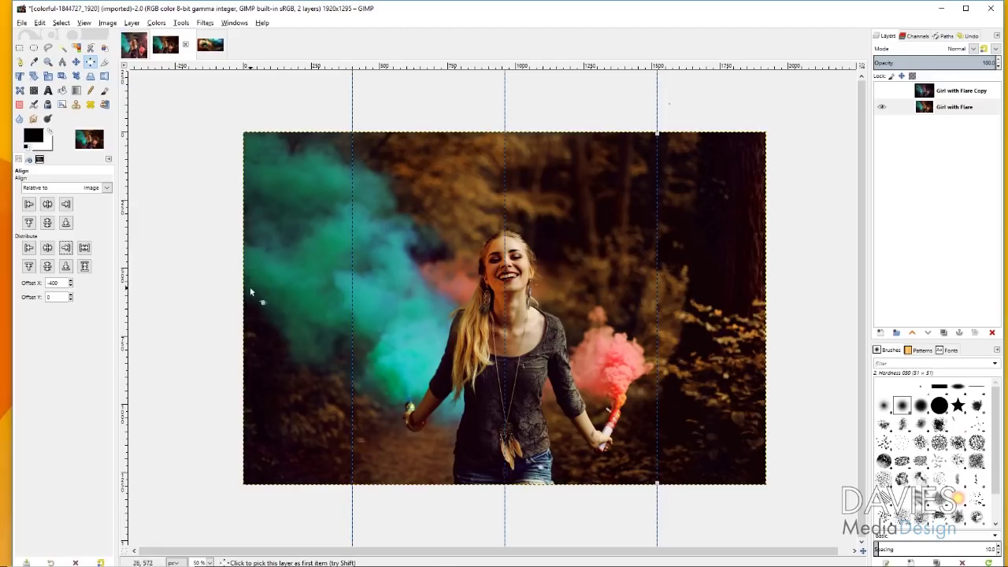
- Place one horizontal guide at the level of the woman's hands and another just above her head
{"action": "left_click_drag", "start_coordinate": [318, 69], "coordinate": [290, 417]}
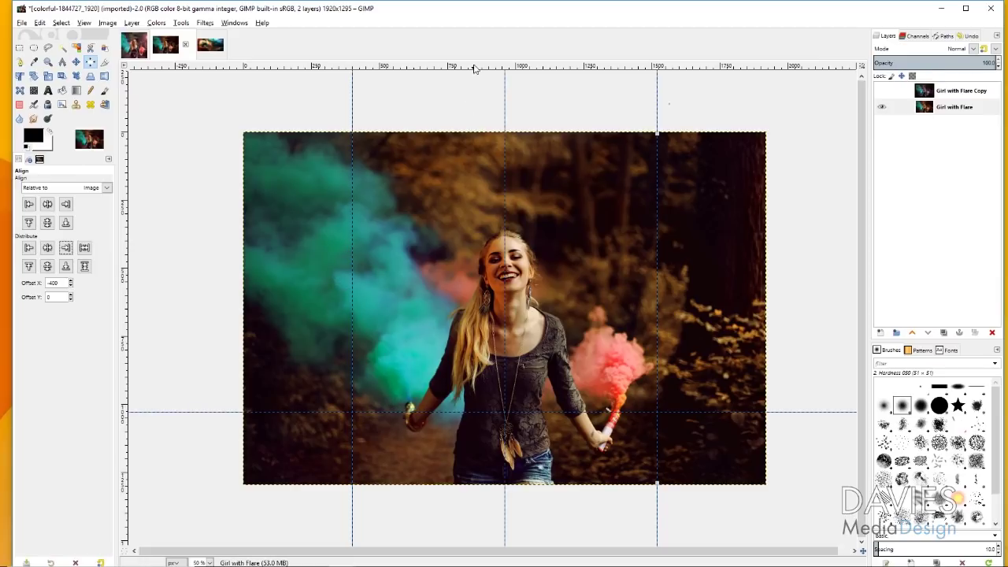
{"action": "left_click_drag", "start_coordinate": [473, 68], "coordinate": [479, 209]}
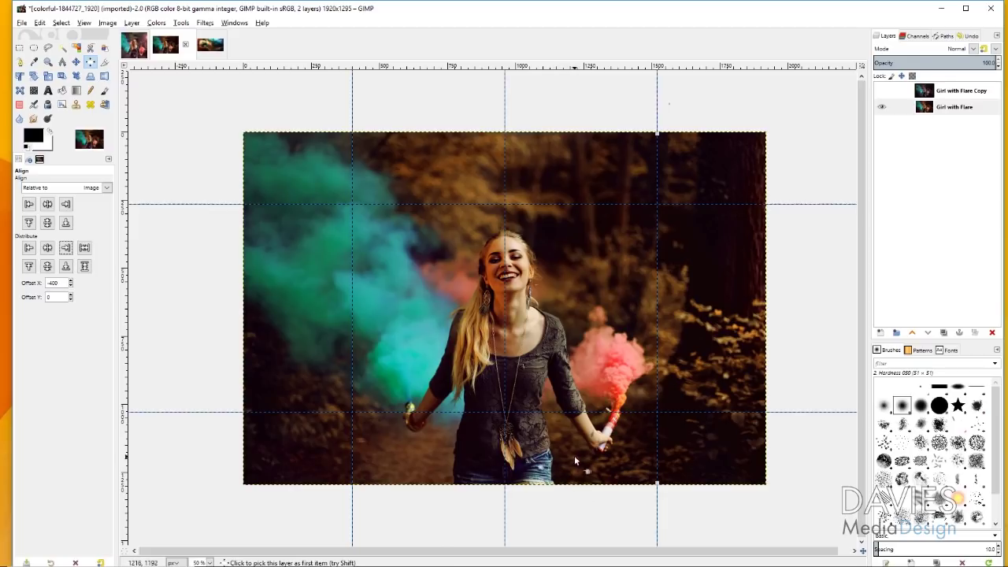
- Create a transparent layer named Triangle with a blue color tag and move it above Girl with Flare Copy
{"action": "left_click", "coordinate": [882, 332]}
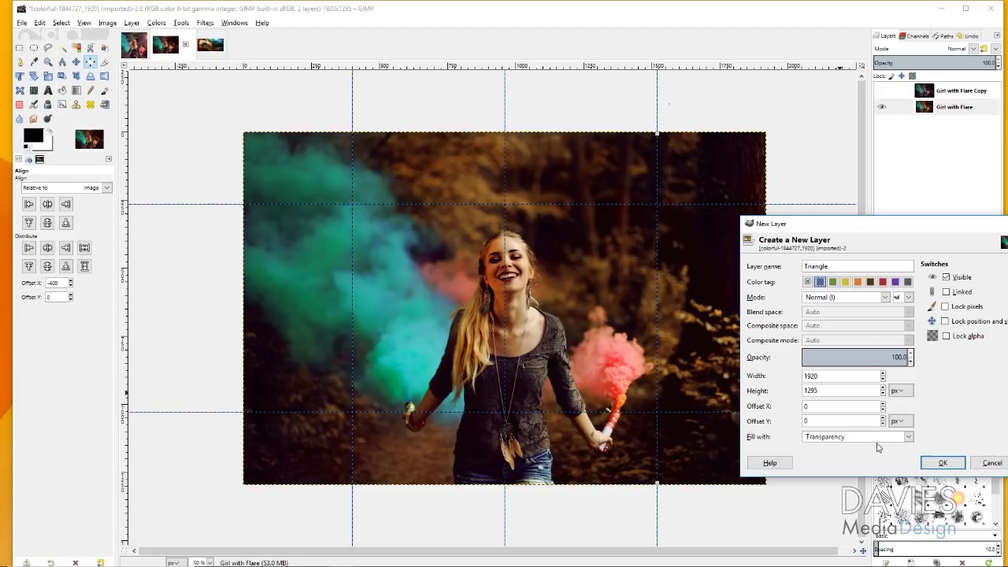
{"action": "left_click", "coordinate": [950, 463]}
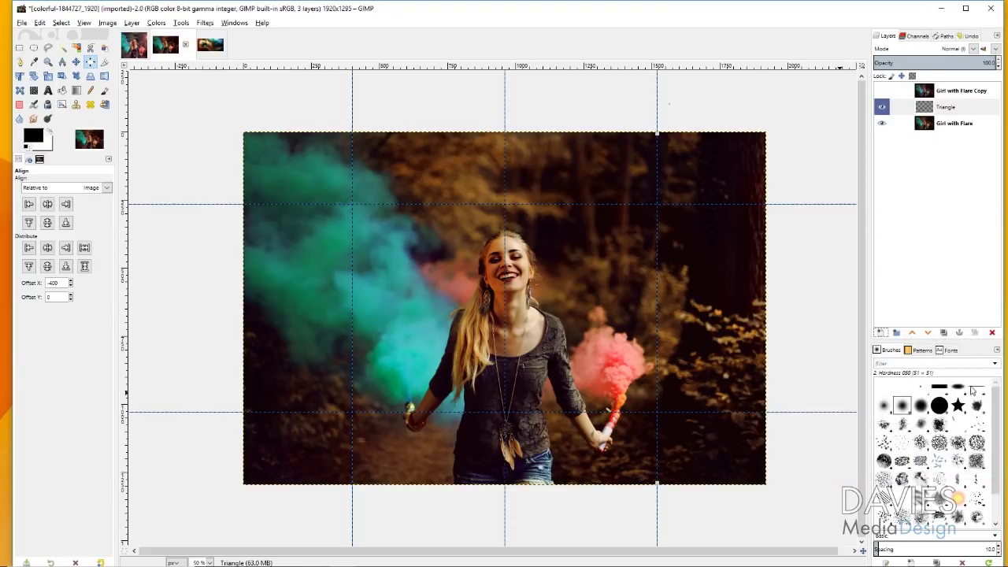
{"action": "left_click_drag", "start_coordinate": [925, 116], "coordinate": [925, 88]}
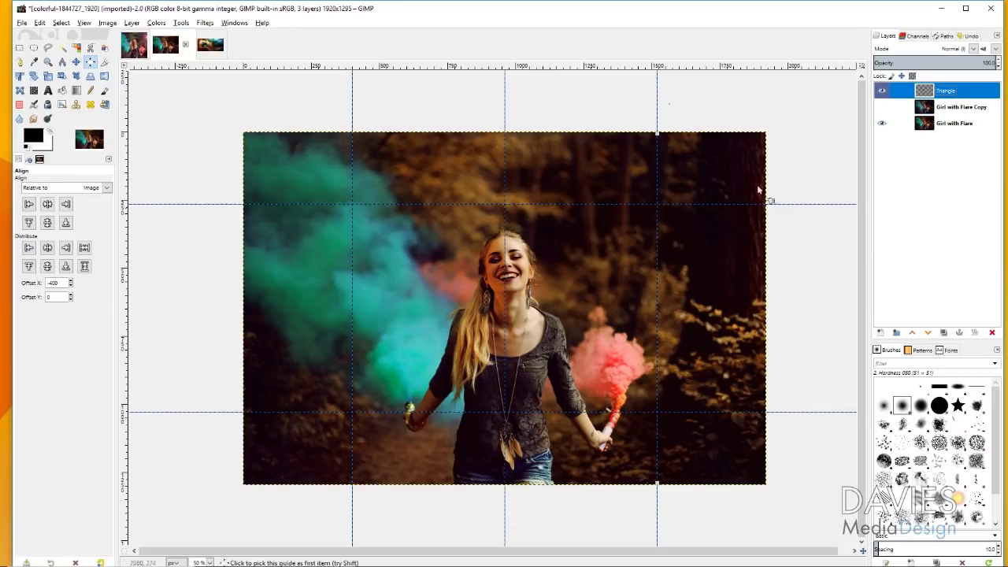
- Draw a closed triangular Free Select selection through the two lower guide intersections and the center guide's upper intersection
{"action": "left_click", "coordinate": [48, 49]}
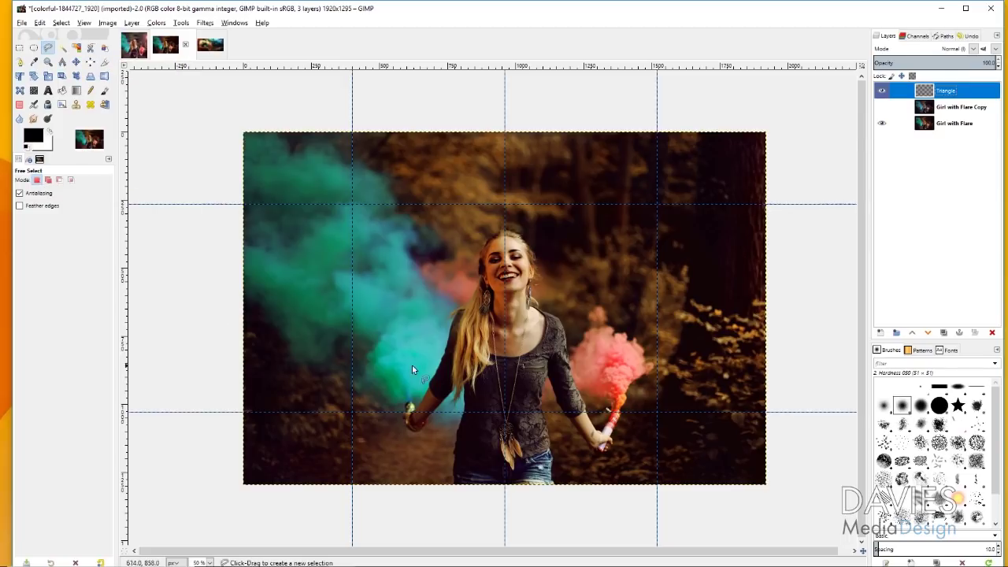
{"action": "left_click", "coordinate": [352, 412]}
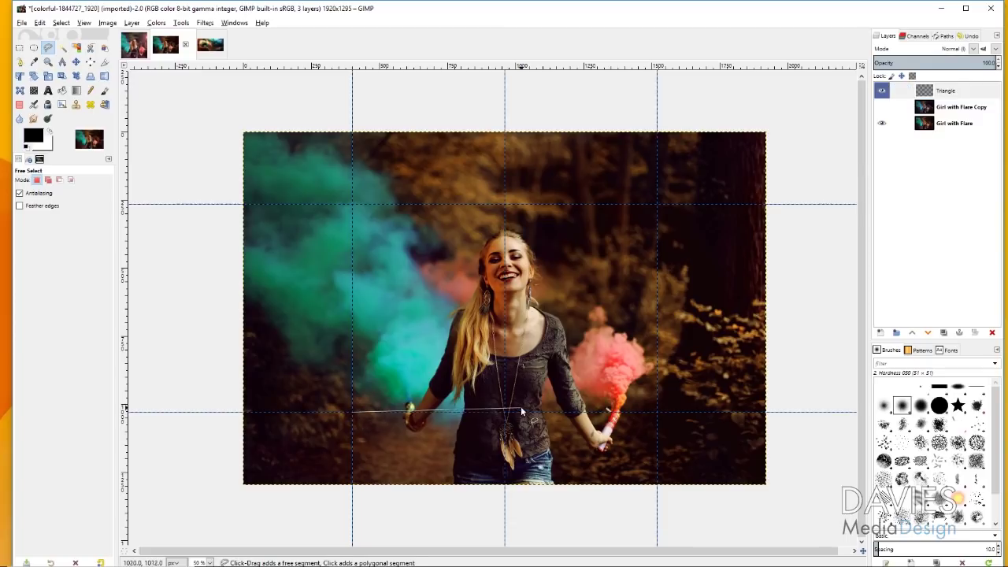
{"action": "left_click", "coordinate": [658, 412]}
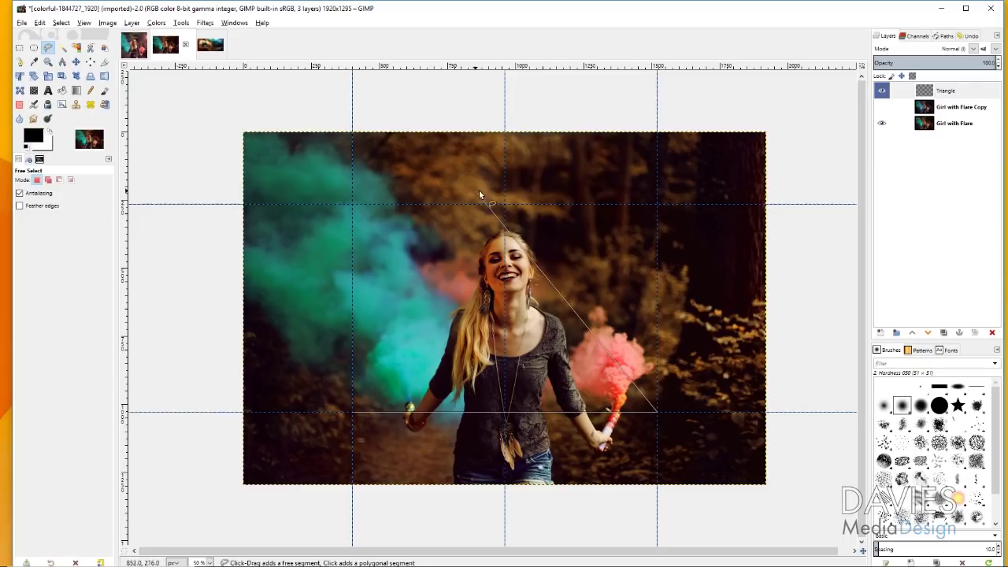
{"action": "left_click", "coordinate": [504, 205]}
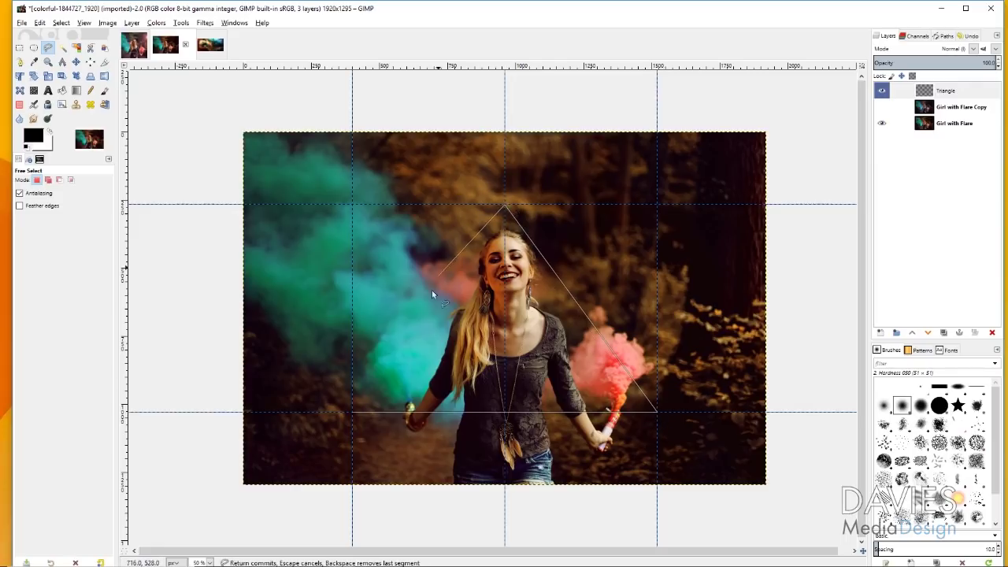
{"action": "left_click", "coordinate": [352, 412]}
- Fill the triangular selection on the Triangle layer with coral fc5c63 sampled from the woman's pink flare smoke
{"action": "left_click", "coordinate": [63, 90]}
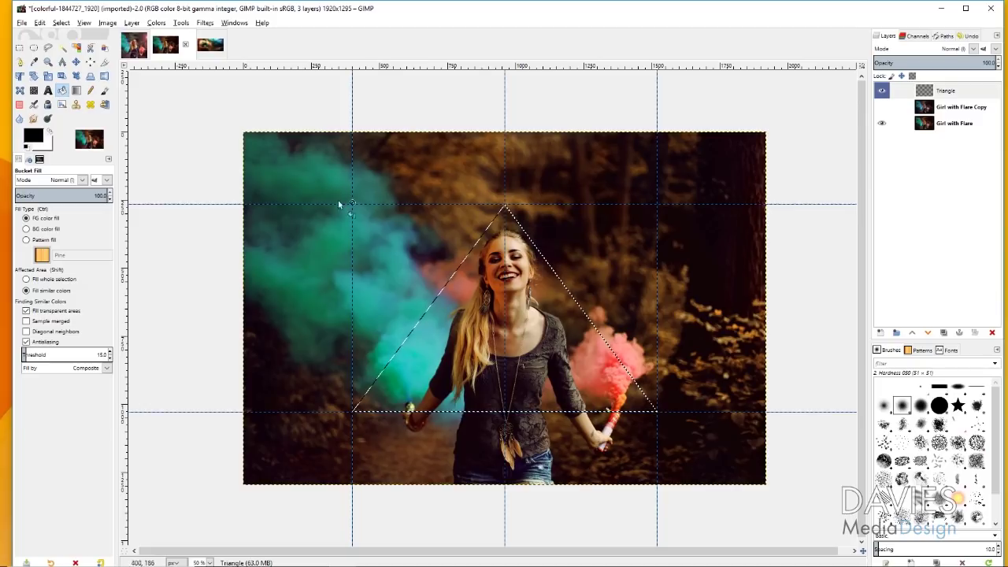
{"action": "left_click", "coordinate": [32, 137]}
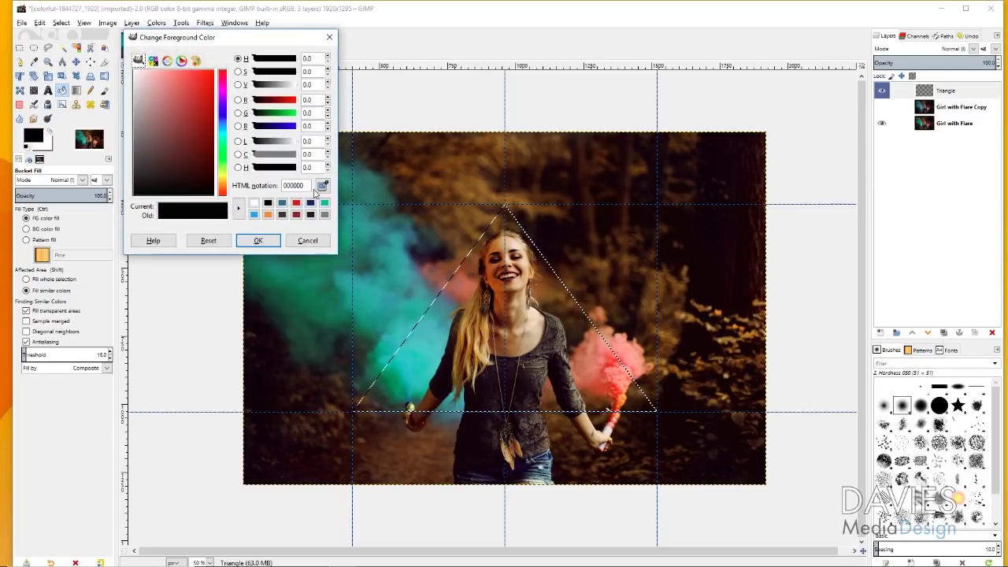
{"action": "left_click", "coordinate": [323, 186]}
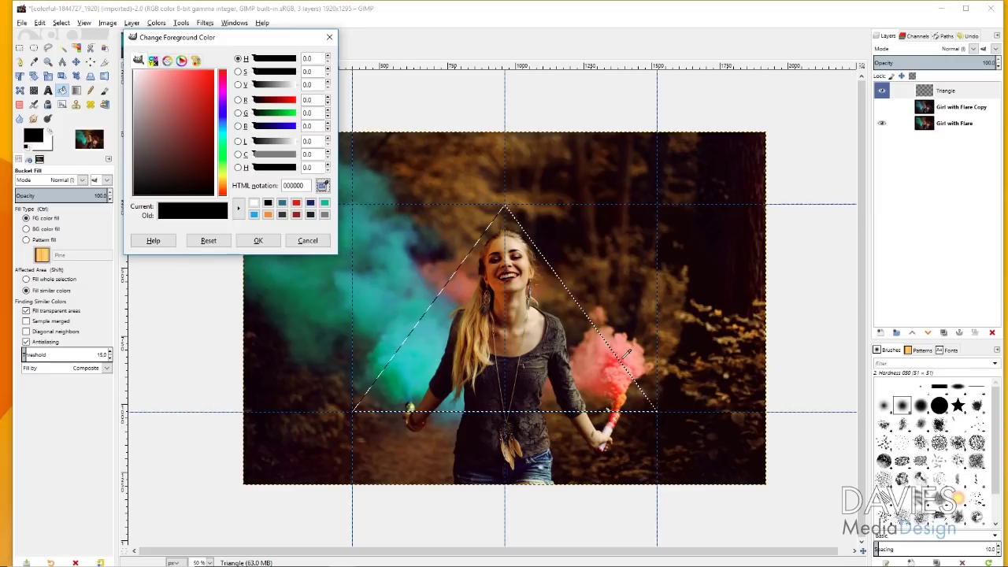
{"action": "left_click", "coordinate": [628, 372]}
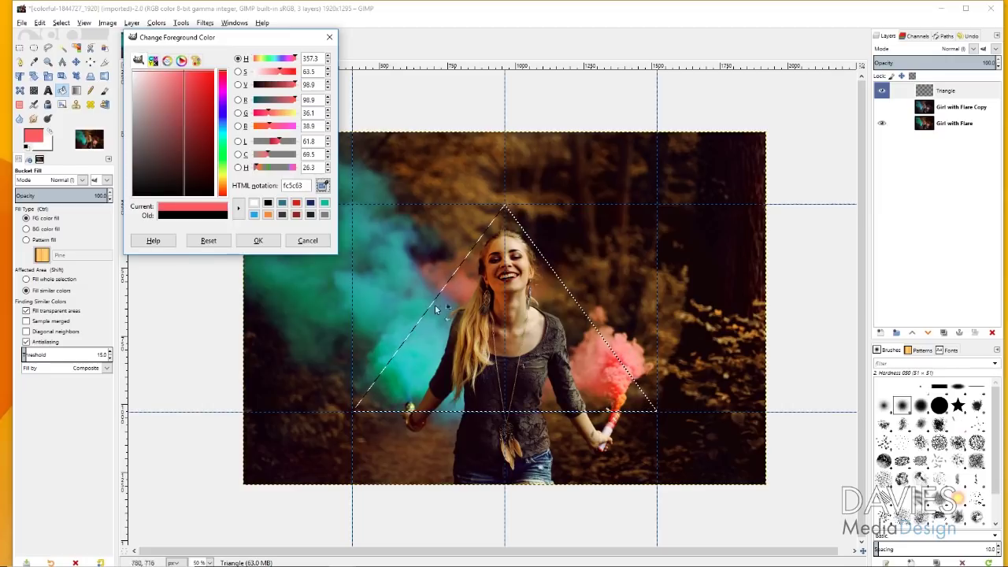
{"action": "left_click", "coordinate": [259, 240]}
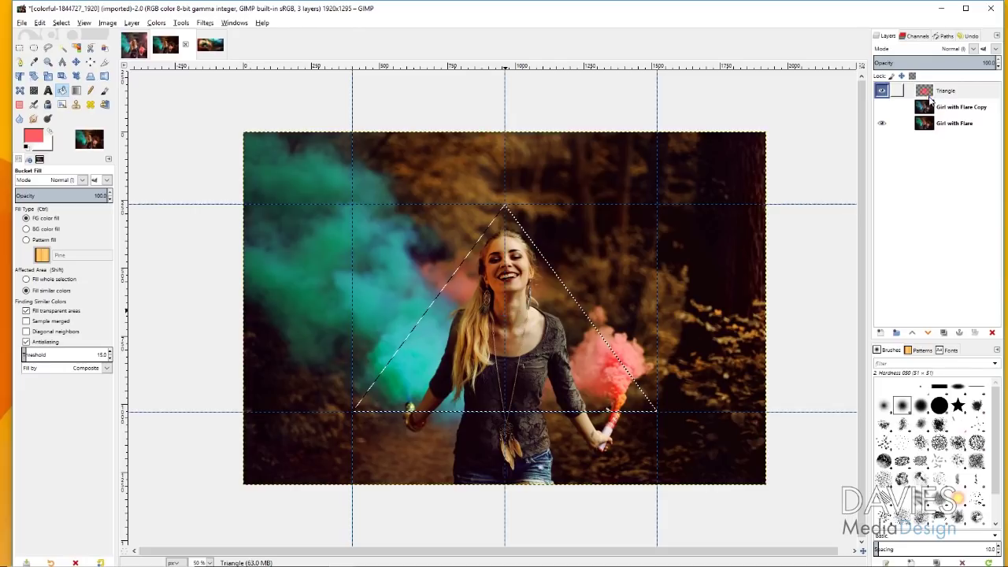
{"action": "key", "text": "ctrl+comma"}
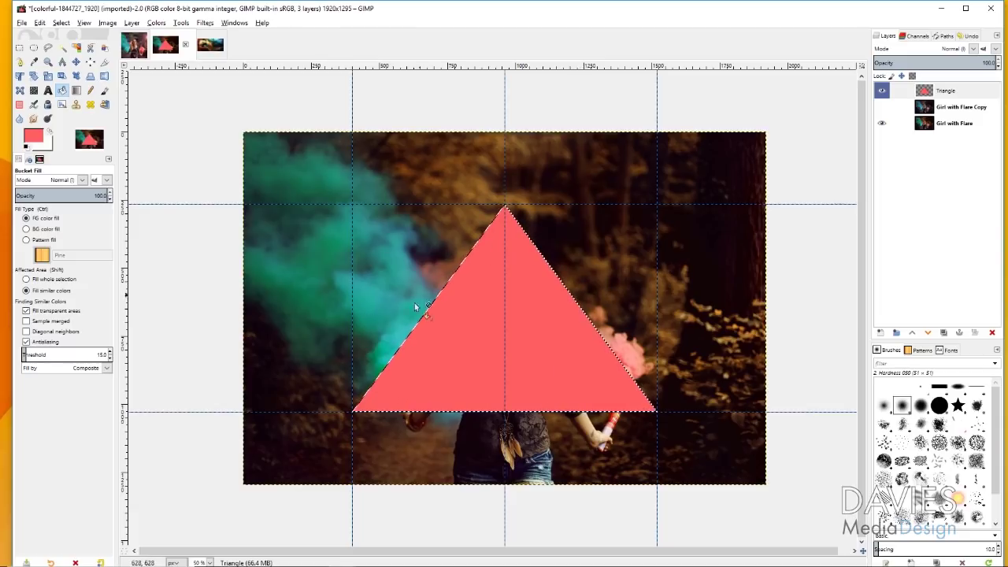
- Shrink the triangle selection by 50 px and delete the fill inside it, leaving a hollow triangular frame
{"action": "left_click", "coordinate": [66, 23]}
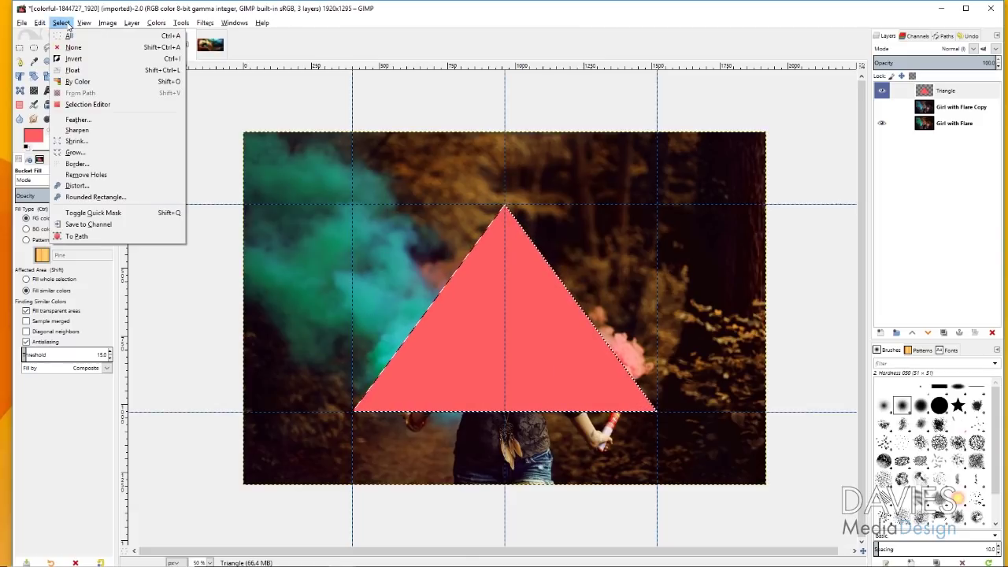
{"action": "left_click", "coordinate": [76, 141]}
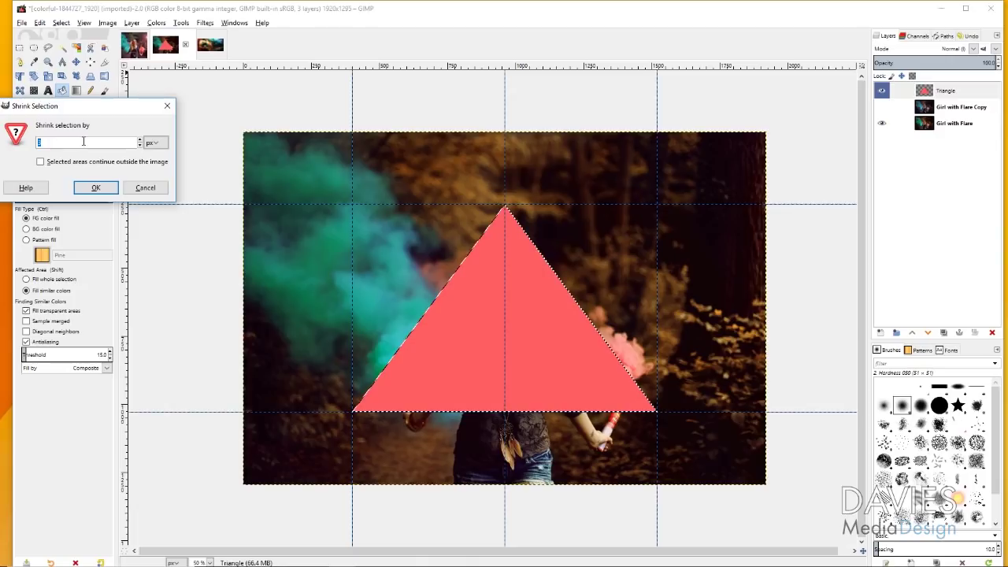
{"action": "type", "text": "50"}
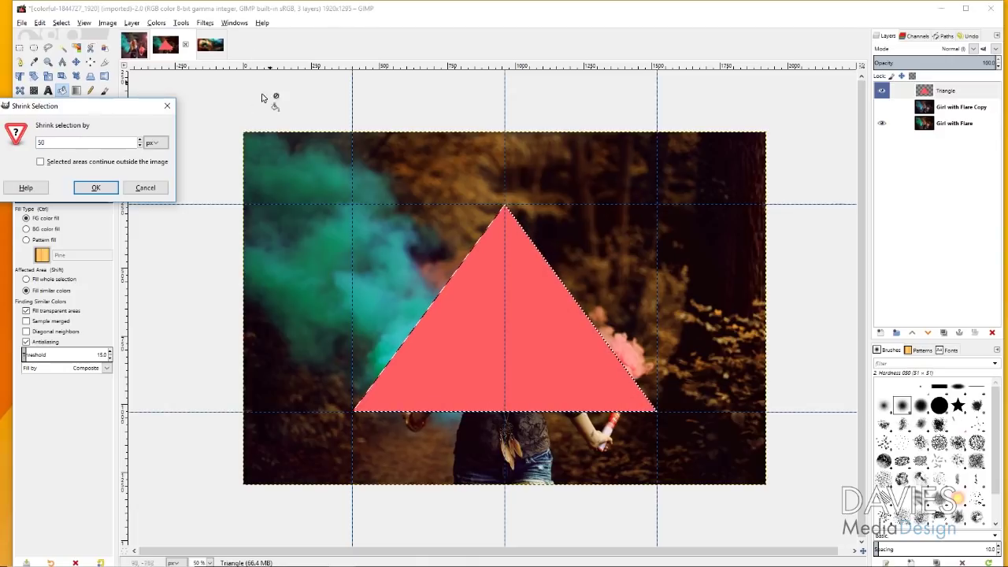
{"action": "left_click", "coordinate": [154, 143]}
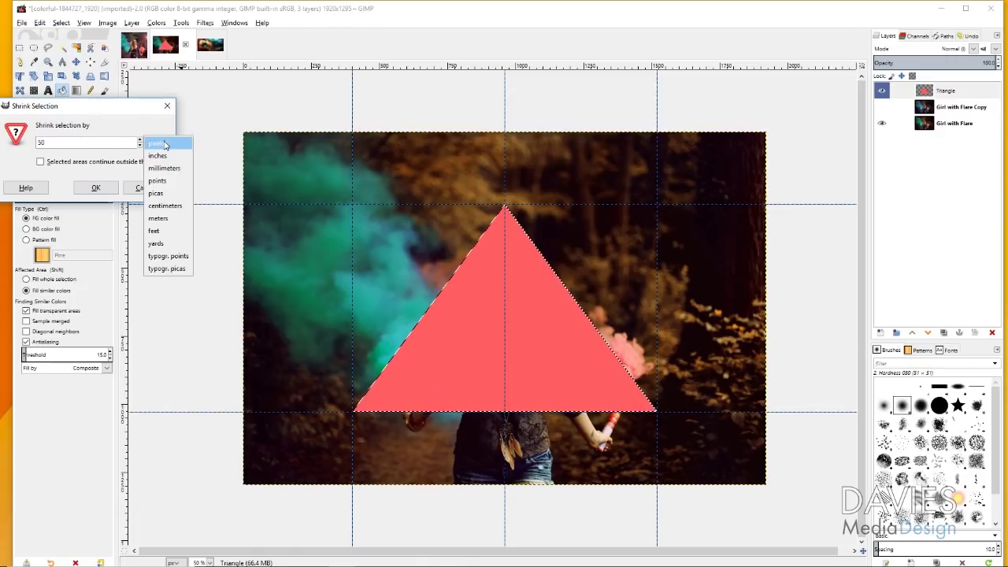
{"action": "left_click", "coordinate": [165, 144]}
{"action": "left_click_drag", "start_coordinate": [115, 105], "coordinate": [197, 106]}
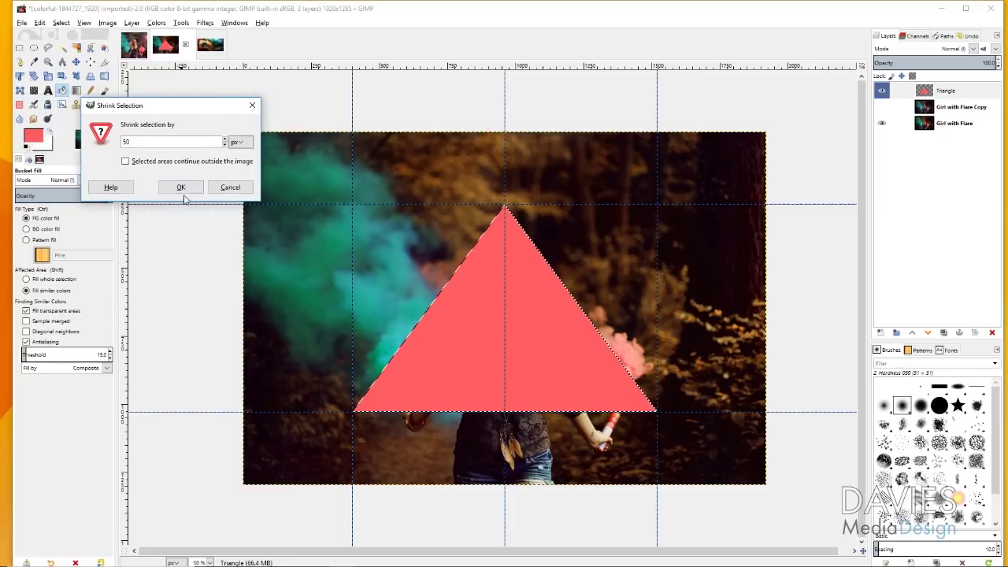
{"action": "left_click", "coordinate": [187, 191]}
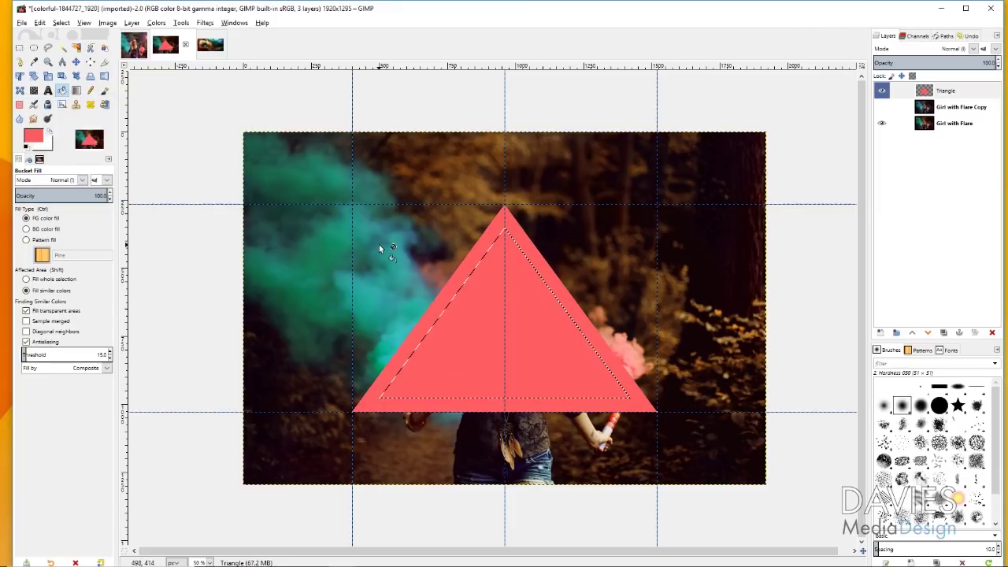
{"action": "key", "text": "Delete"}
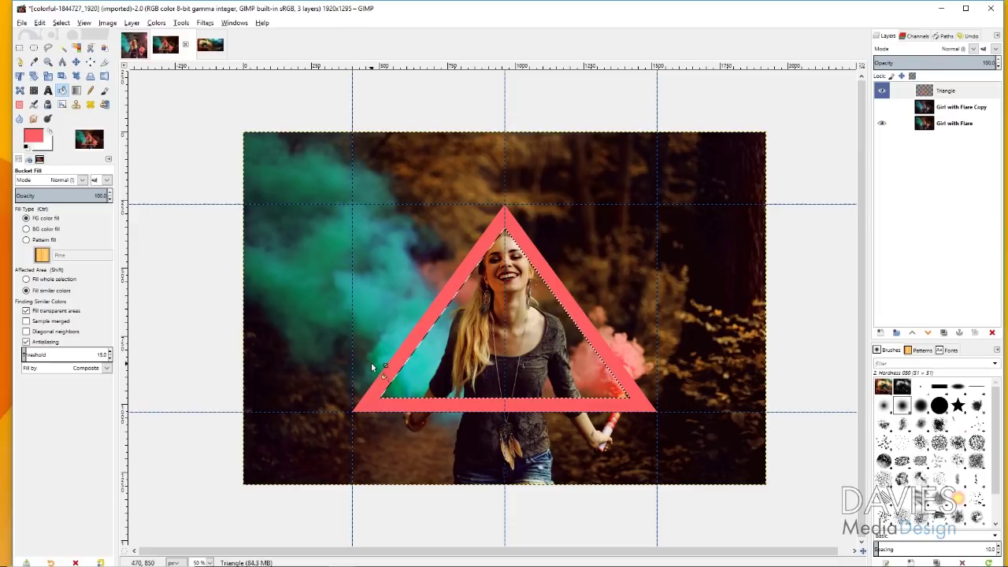
- Copy the universe image into the smoke flare composition as a new layer named Universe
{"action": "left_click", "coordinate": [210, 44]}
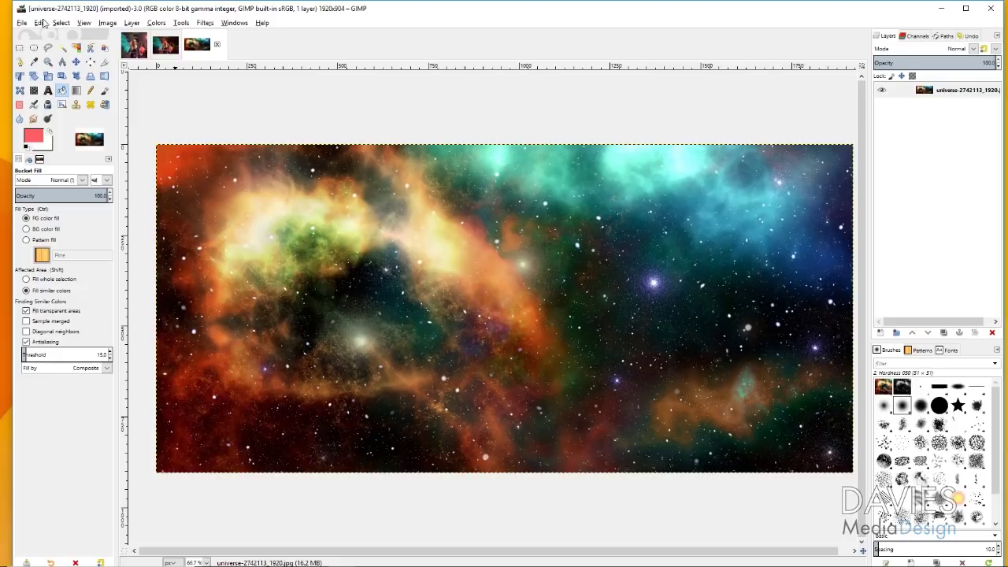
{"action": "left_click", "coordinate": [43, 23]}
{"action": "left_click", "coordinate": [48, 99]}
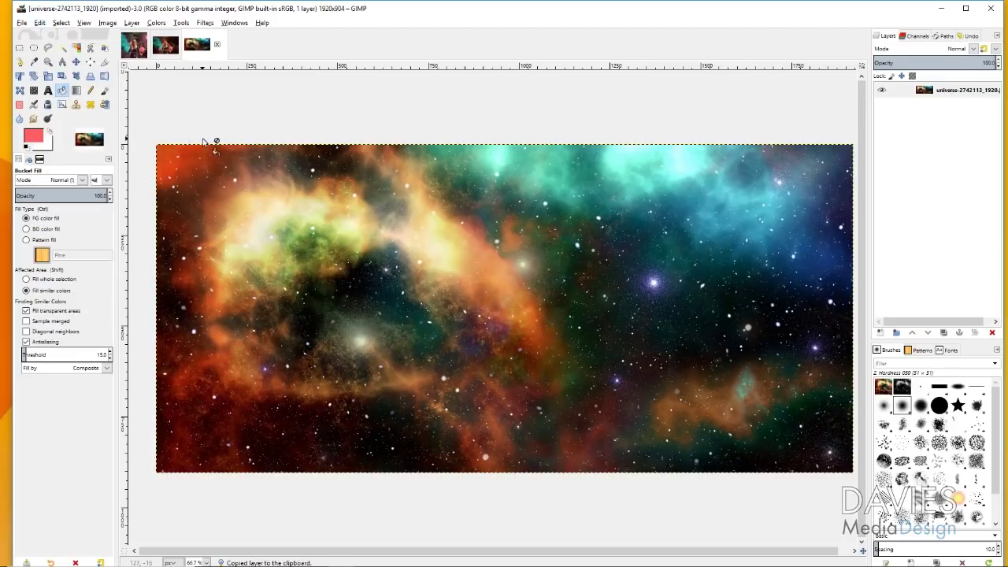
{"action": "left_click", "coordinate": [165, 48]}
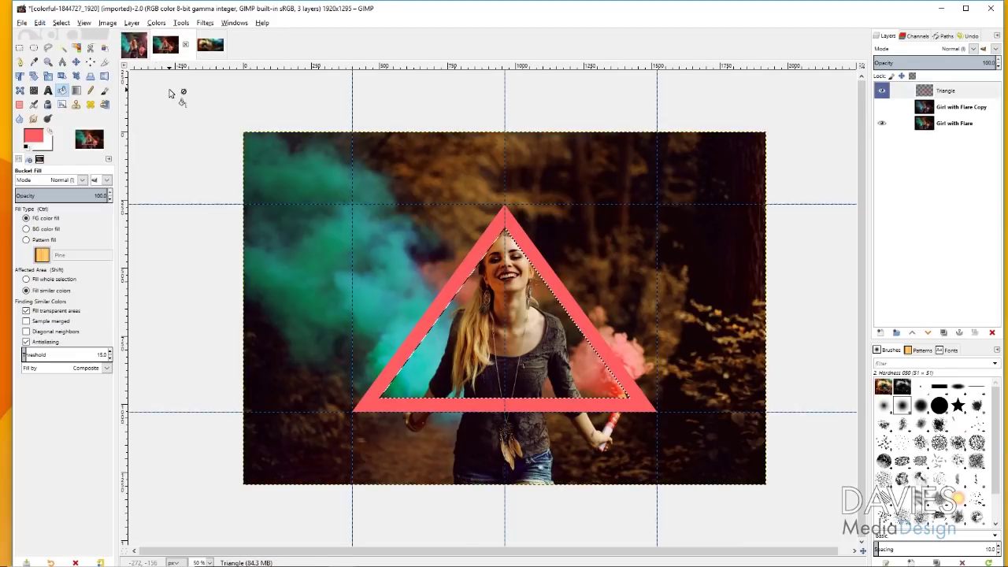
{"action": "key", "text": "ctrl+v"}
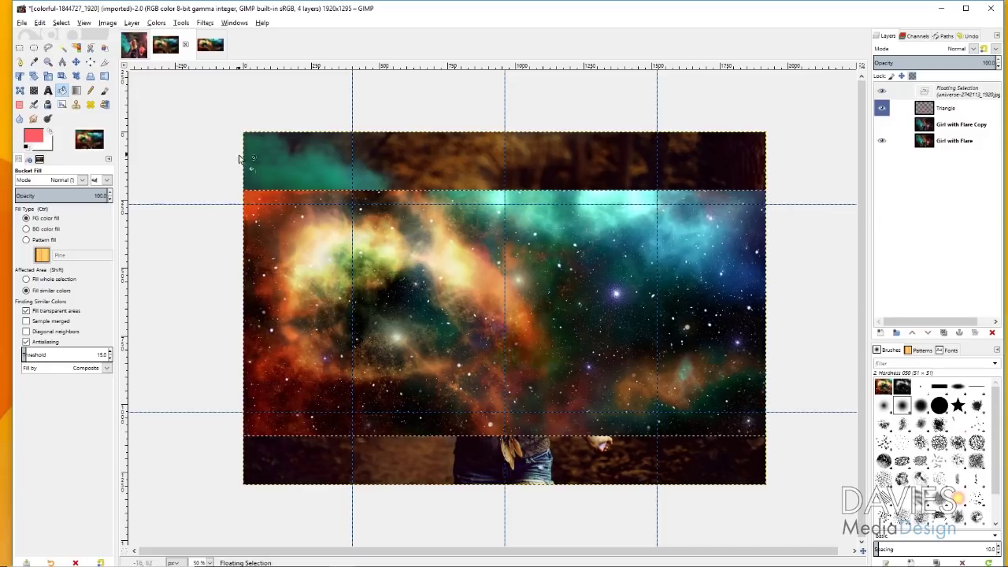
{"action": "left_click", "coordinate": [898, 92]}
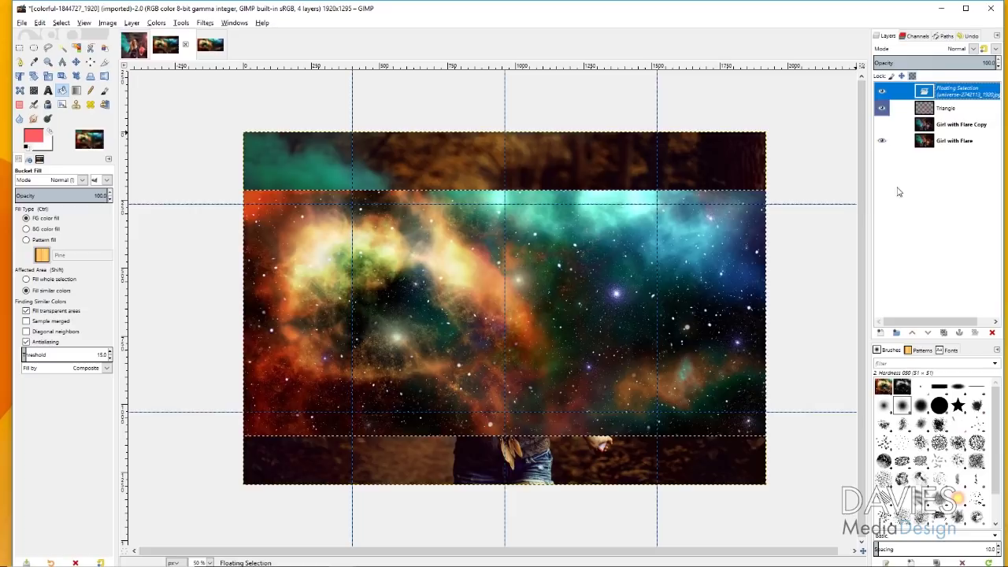
{"action": "left_click", "coordinate": [880, 334]}
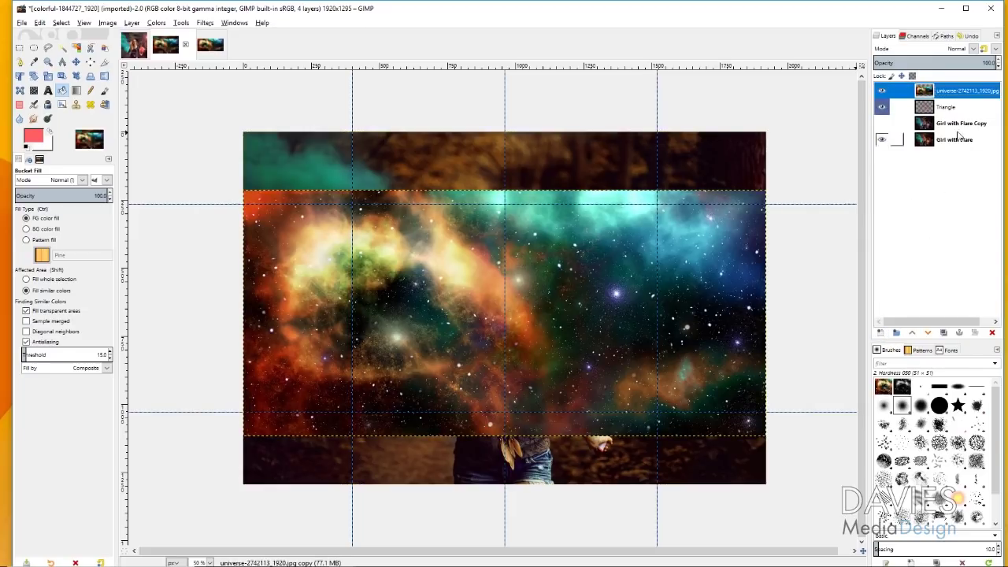
{"action": "double_click", "coordinate": [962, 92]}
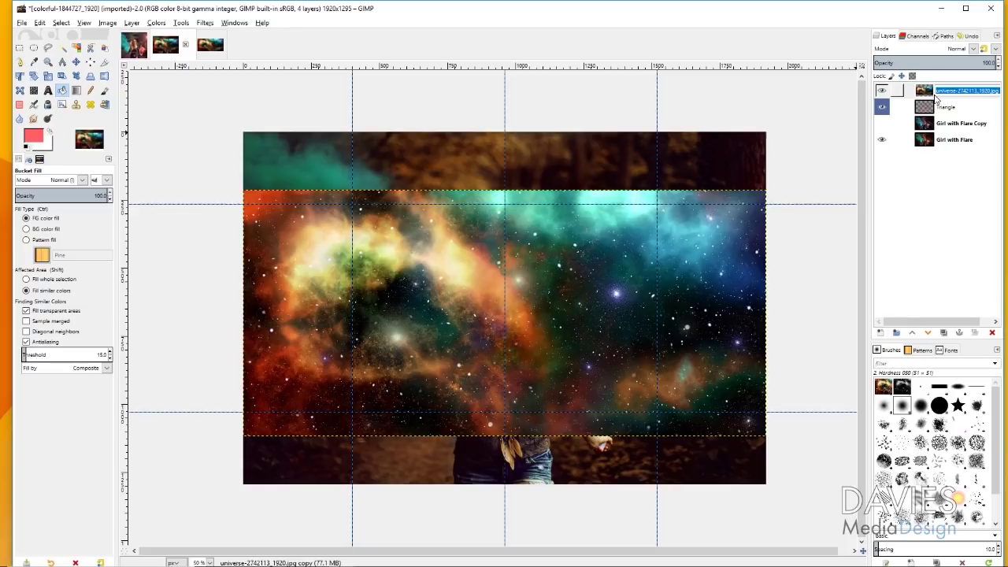
{"action": "type", "text": "Universe"}
{"action": "key", "text": "Return"}
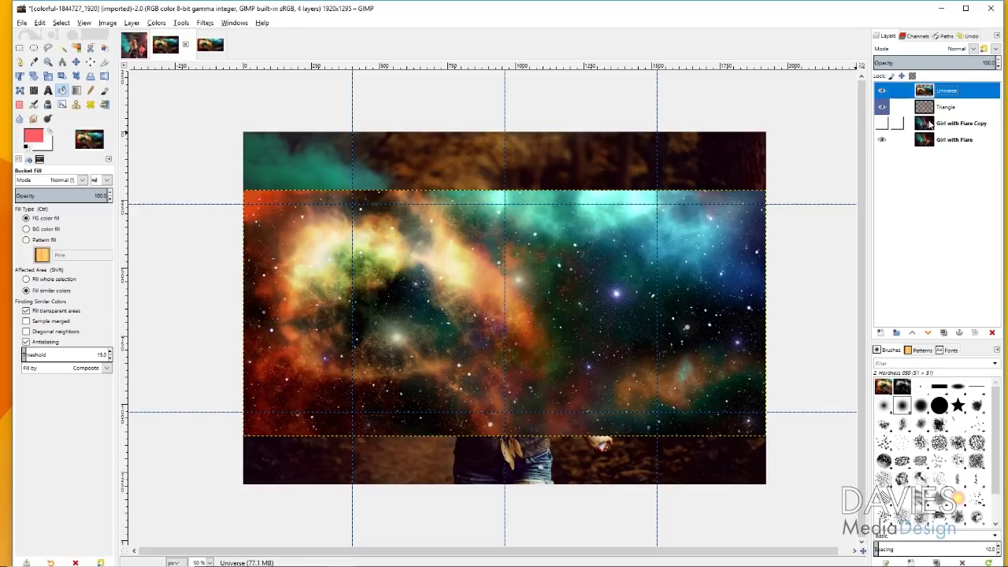
- Create a selection of the triangular frame from the Triangle layer's alpha channel
{"action": "left_click", "coordinate": [930, 109]}
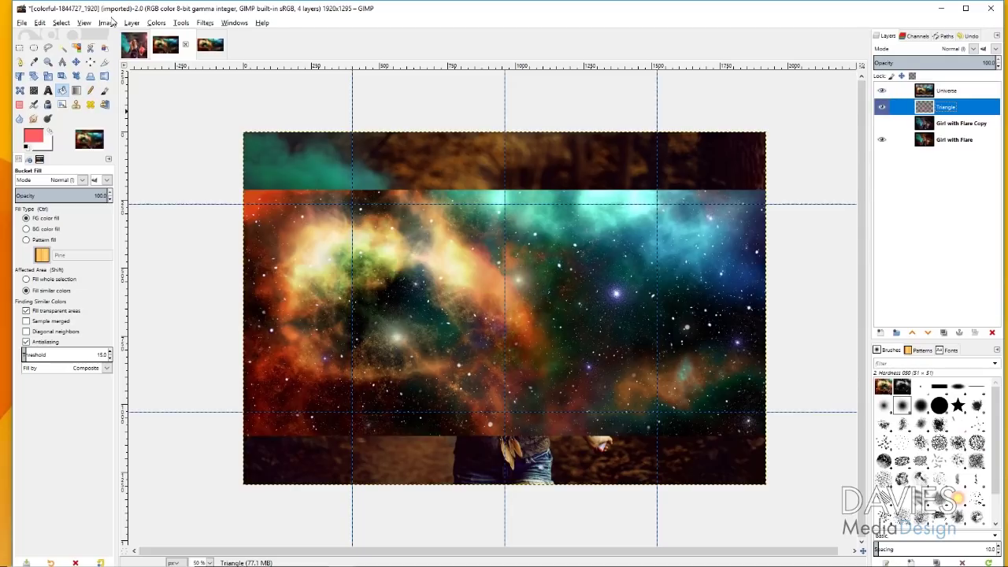
{"action": "left_click", "coordinate": [132, 22]}
{"action": "mouse_move", "coordinate": [199, 139]}
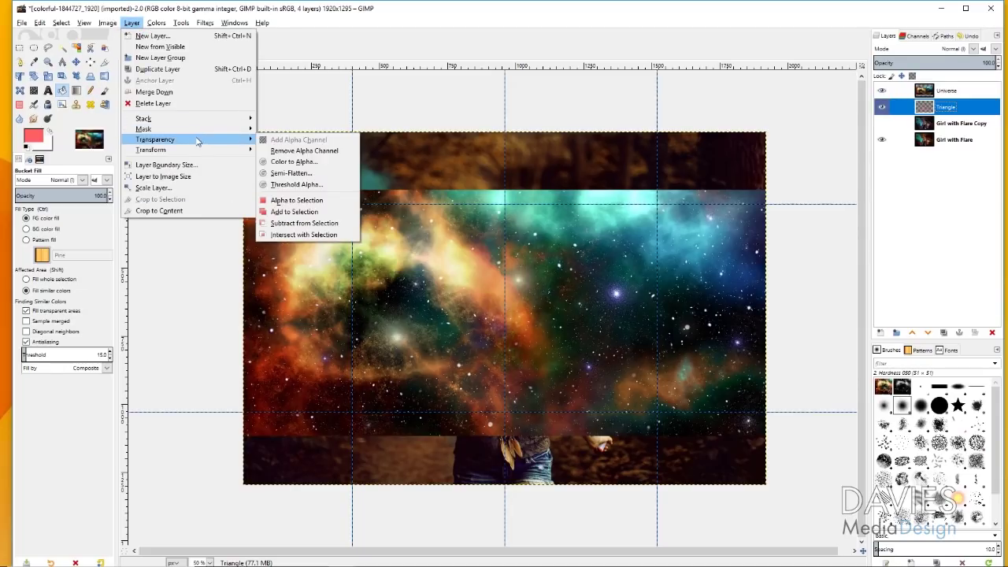
{"action": "left_click", "coordinate": [288, 200]}
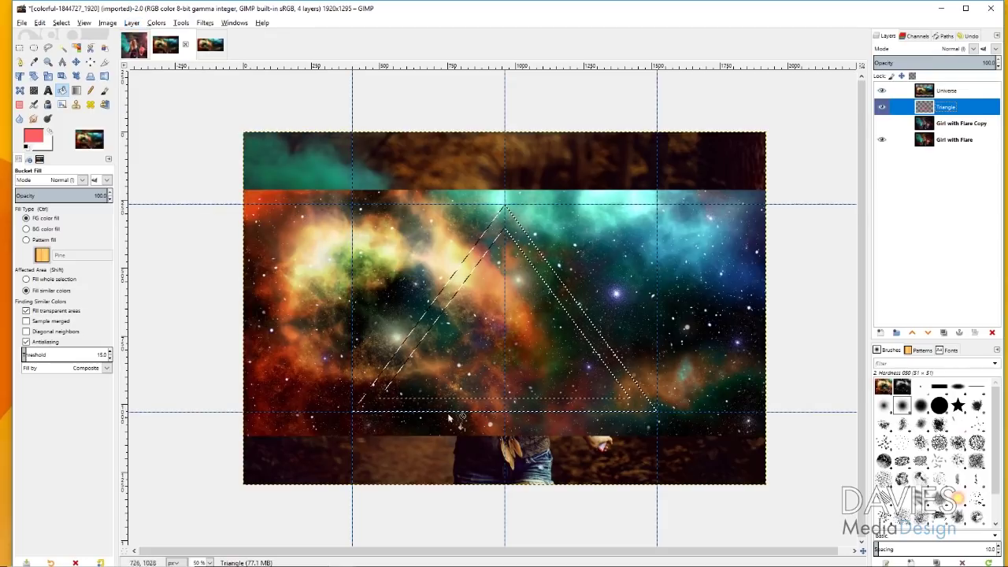
- Reposition the Universe layer slightly downward behind the triangular frame selection
{"action": "left_click", "coordinate": [899, 91]}
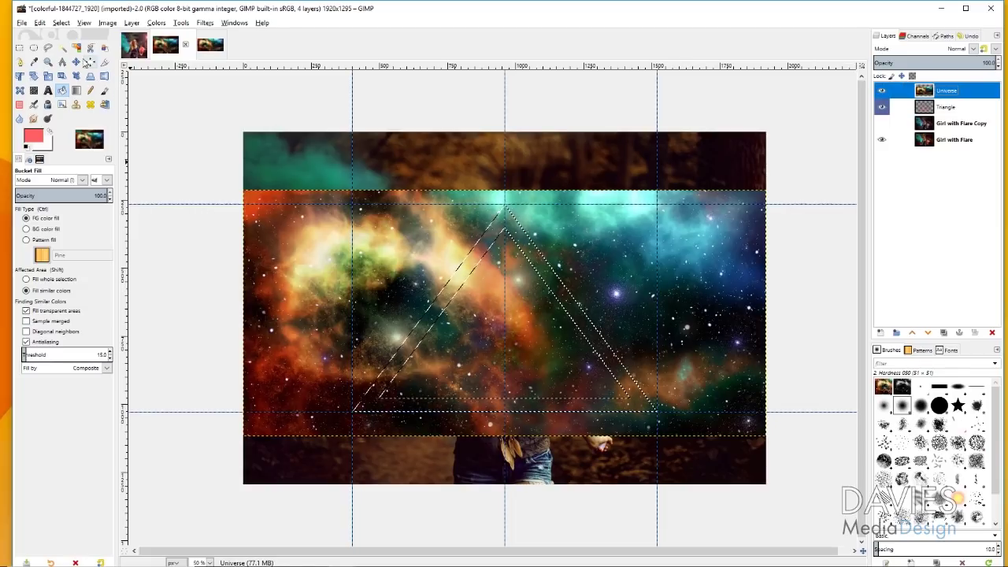
{"action": "left_click", "coordinate": [77, 61]}
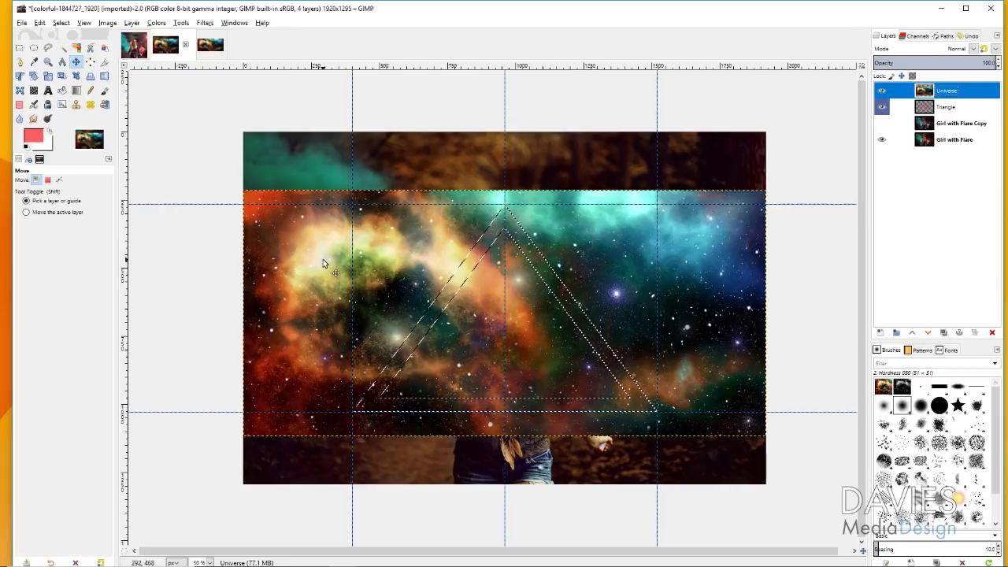
{"action": "left_click_drag", "start_coordinate": [411, 254], "coordinate": [410, 253]}
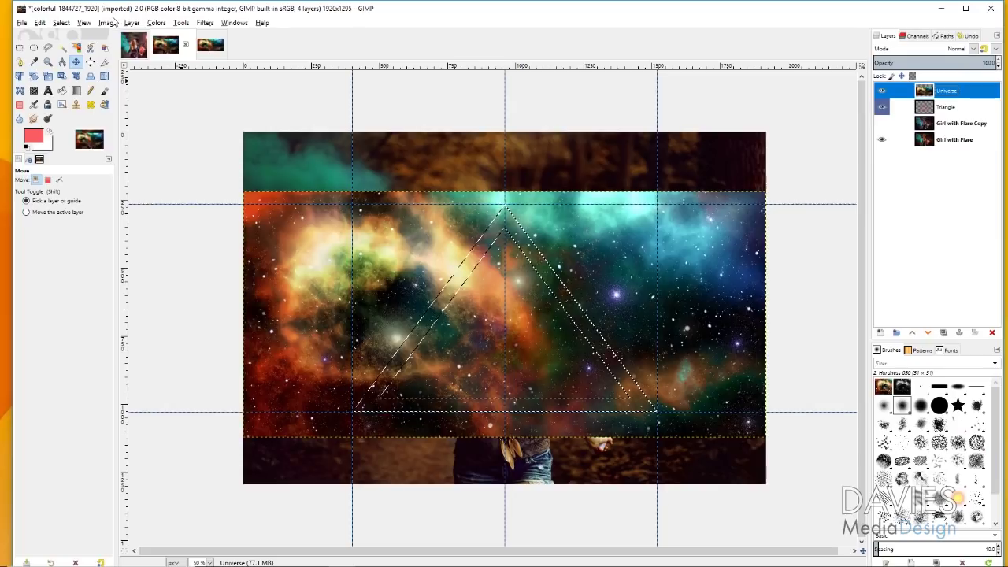
- Invert the frame selection, delete the Universe layer's pixels outside the frame, and clear the selection
{"action": "left_click", "coordinate": [61, 22]}
{"action": "left_click", "coordinate": [78, 58]}
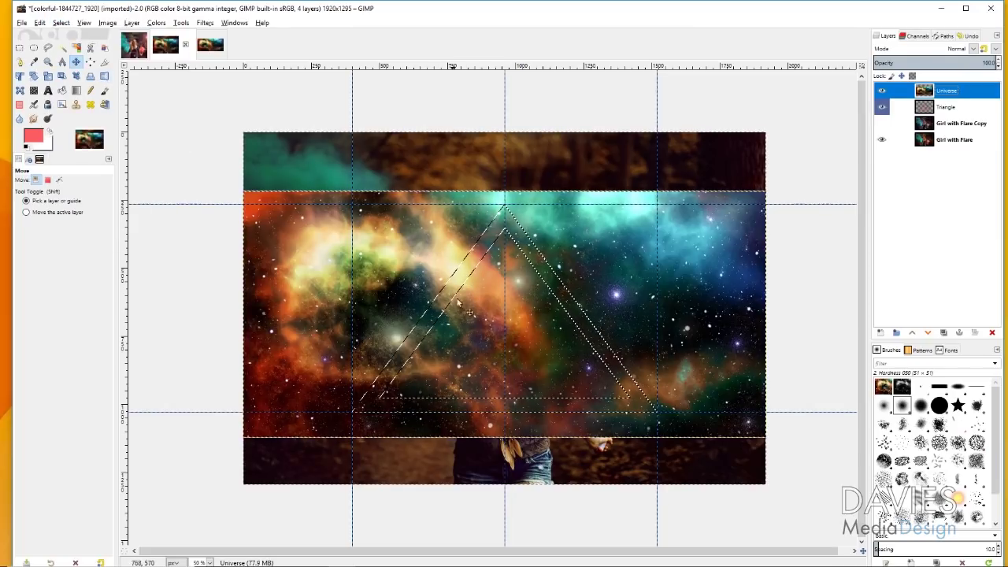
{"action": "key", "text": "Delete"}
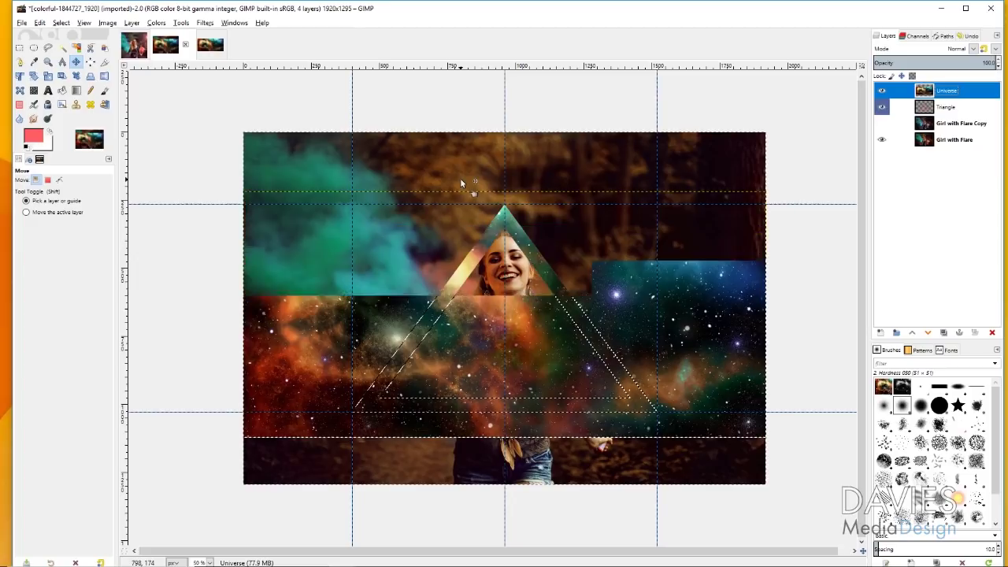
{"action": "left_click", "coordinate": [60, 22]}
{"action": "left_click", "coordinate": [72, 48]}
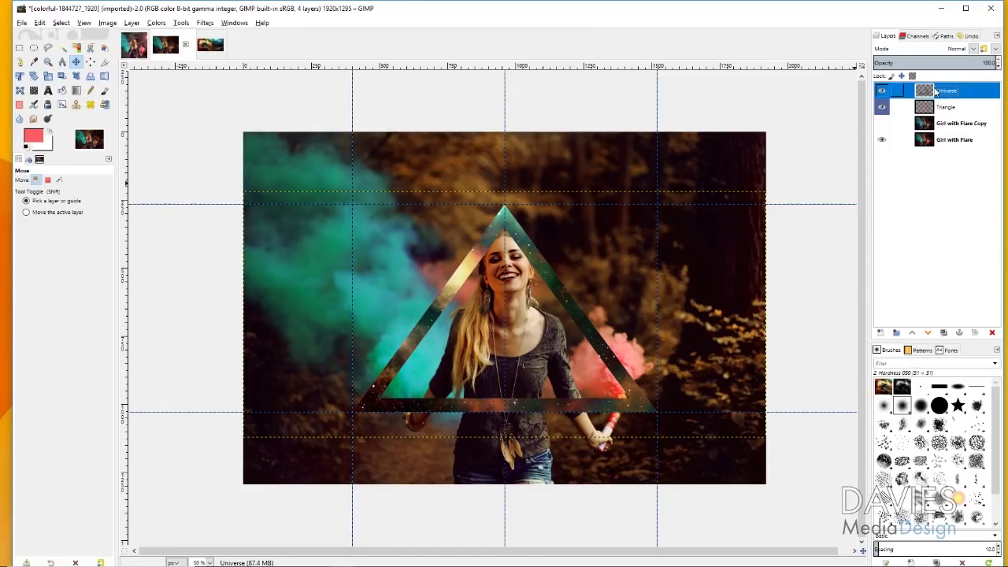
- Set the Universe layer's blend mode to Overlay and lower its opacity to about 65
{"action": "left_click", "coordinate": [974, 49]}
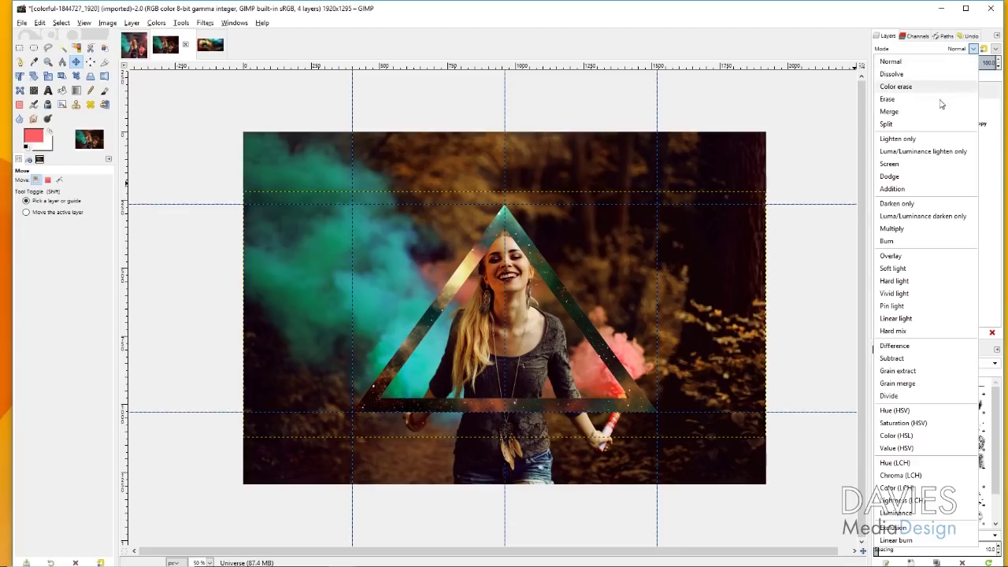
{"action": "left_click", "coordinate": [908, 260]}
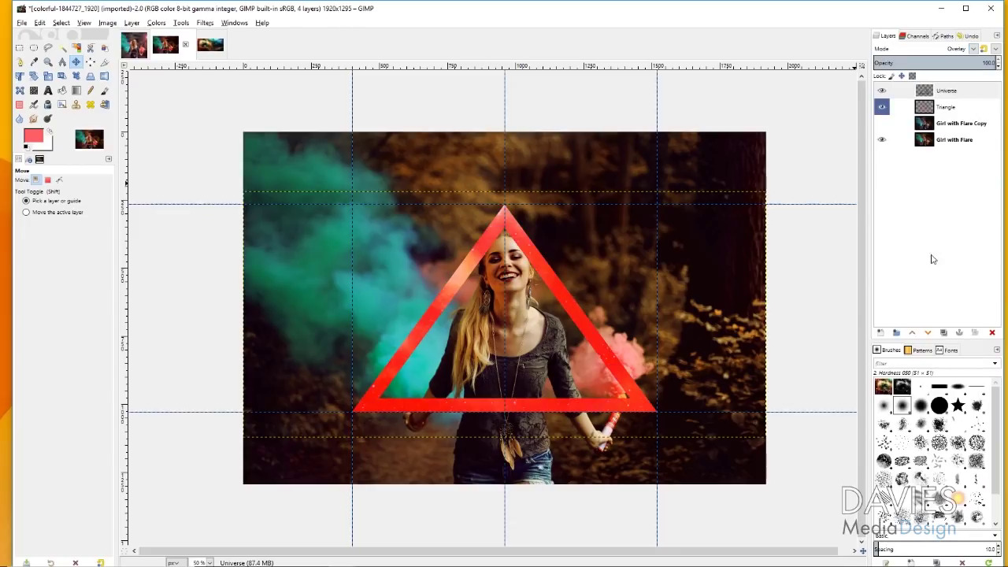
{"action": "left_click", "coordinate": [944, 90]}
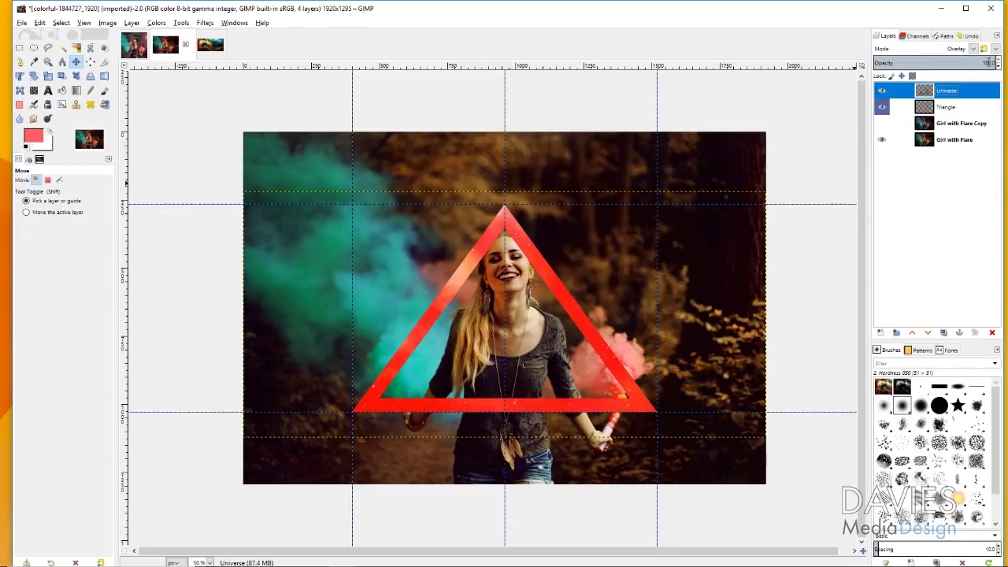
{"action": "left_click_drag", "start_coordinate": [982, 62], "coordinate": [953, 62]}
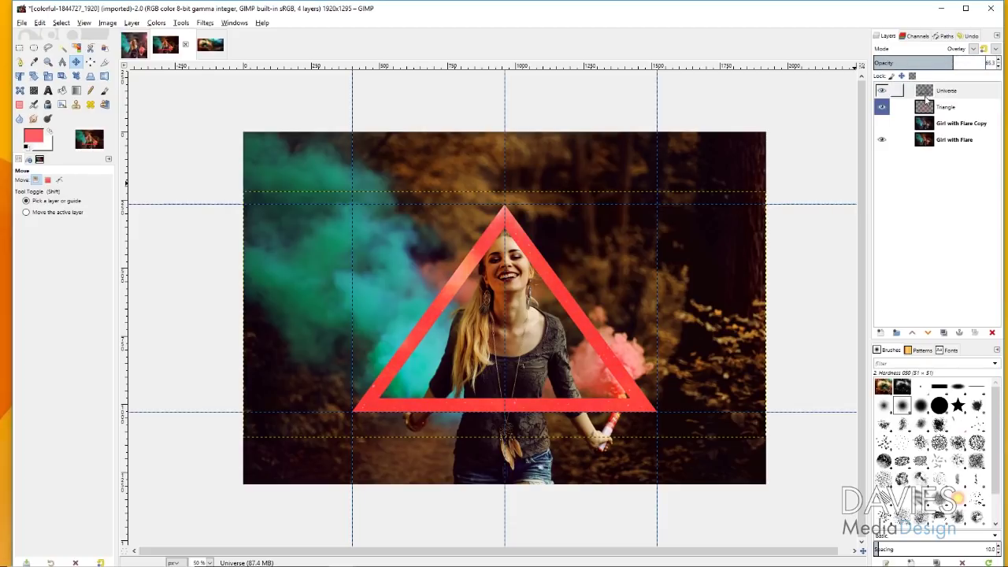
- Lower the Triangle layer's opacity to about 35
{"action": "left_click", "coordinate": [928, 110]}
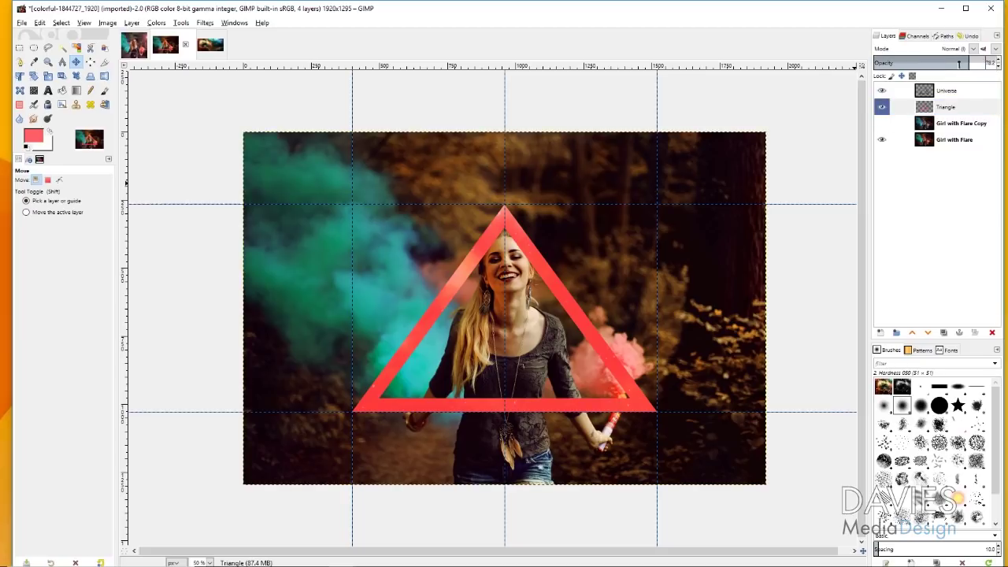
{"action": "left_click_drag", "start_coordinate": [930, 63], "coordinate": [924, 63]}
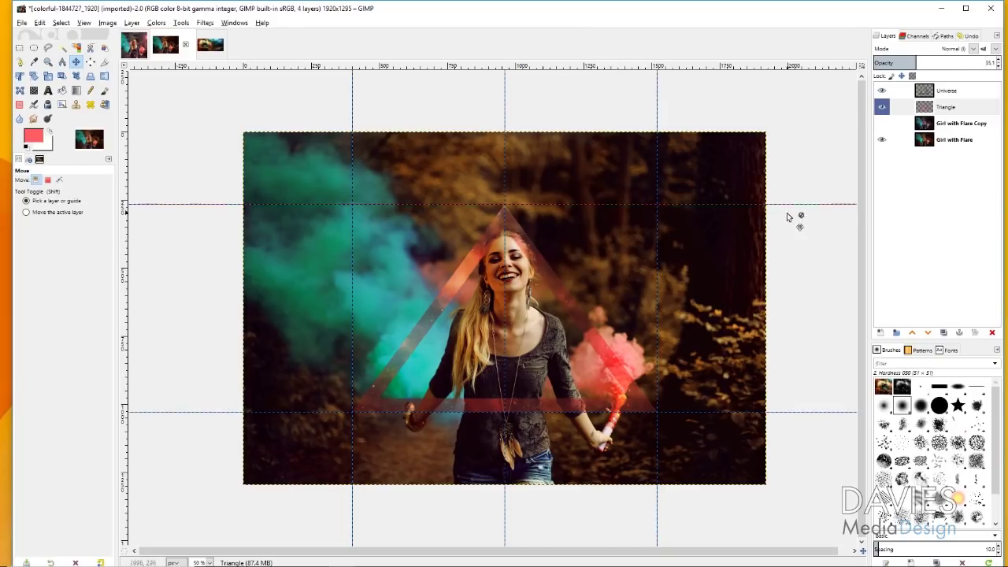
- Add a transparent 1920 x 1295 px layer named Line Nova with a green color tag above the Universe layer
{"action": "left_click", "coordinate": [926, 93]}
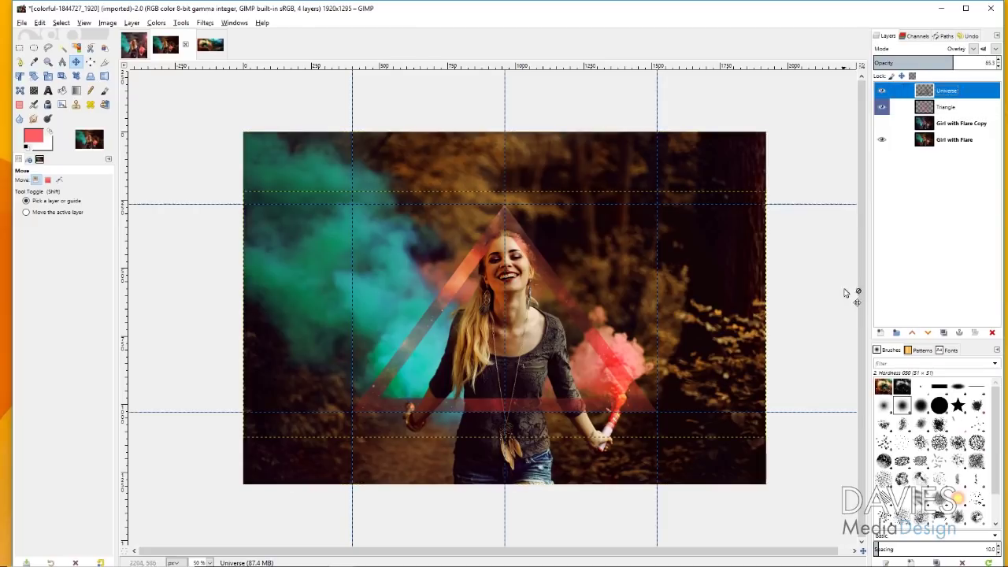
{"action": "left_click", "coordinate": [881, 333]}
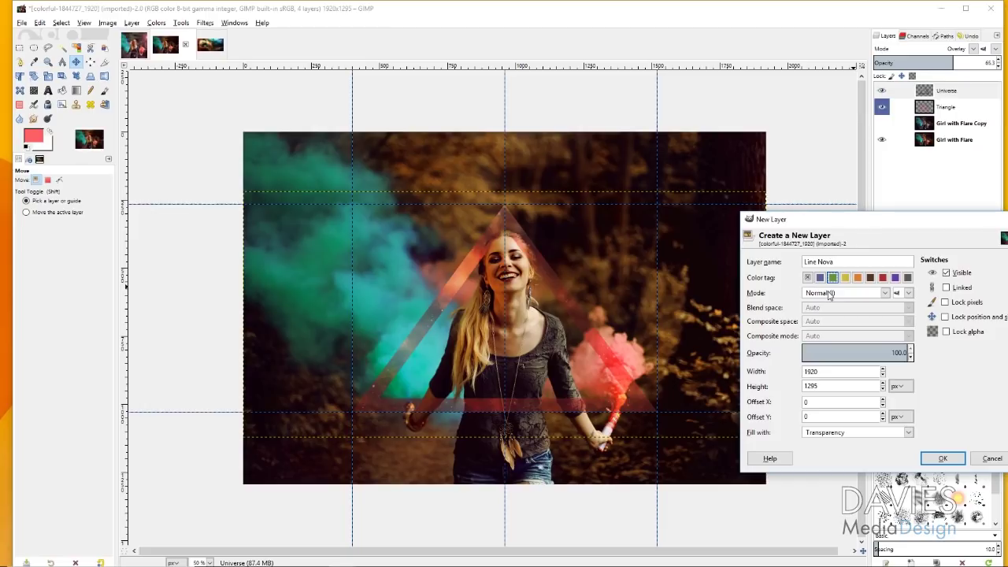
{"action": "left_click", "coordinate": [943, 459]}
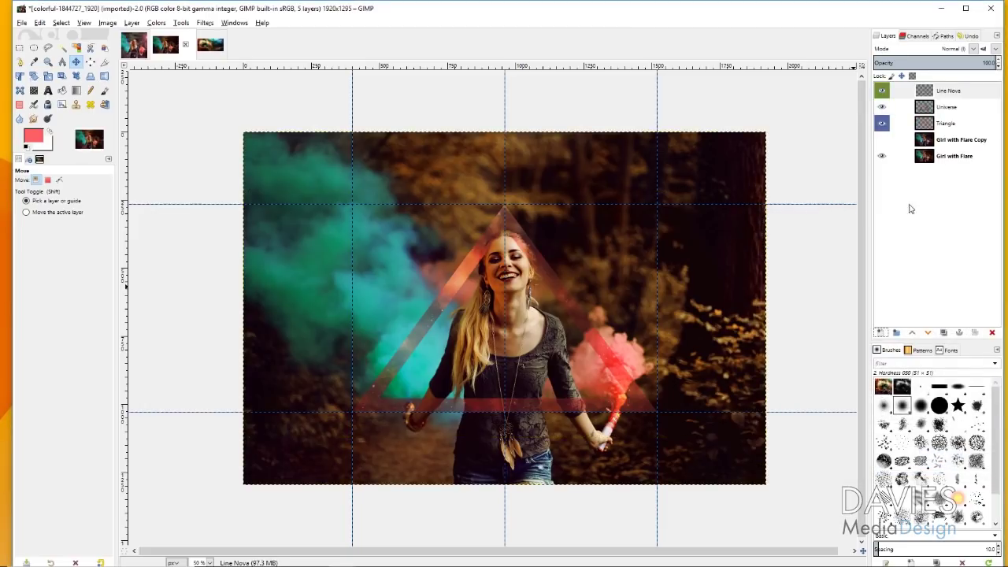
- Assign a blue color tag to the Universe layer
{"action": "left_click", "coordinate": [930, 109]}
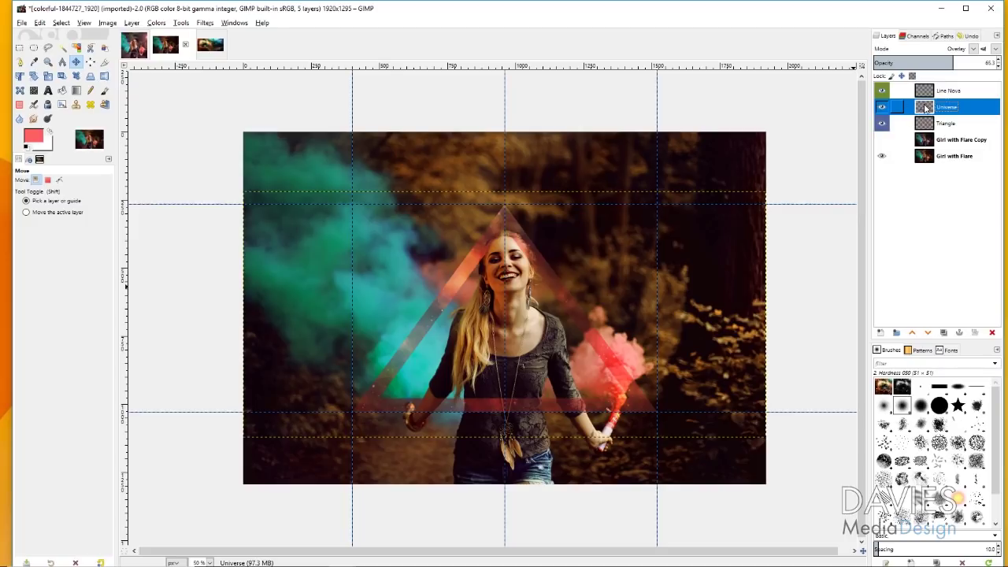
{"action": "right_click", "coordinate": [927, 113]}
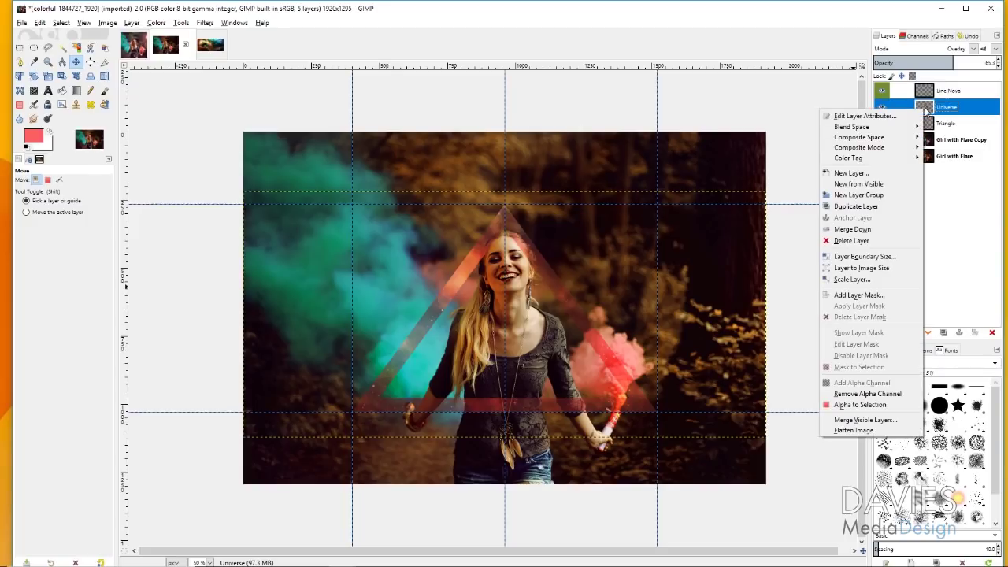
{"action": "mouse_move", "coordinate": [893, 161]}
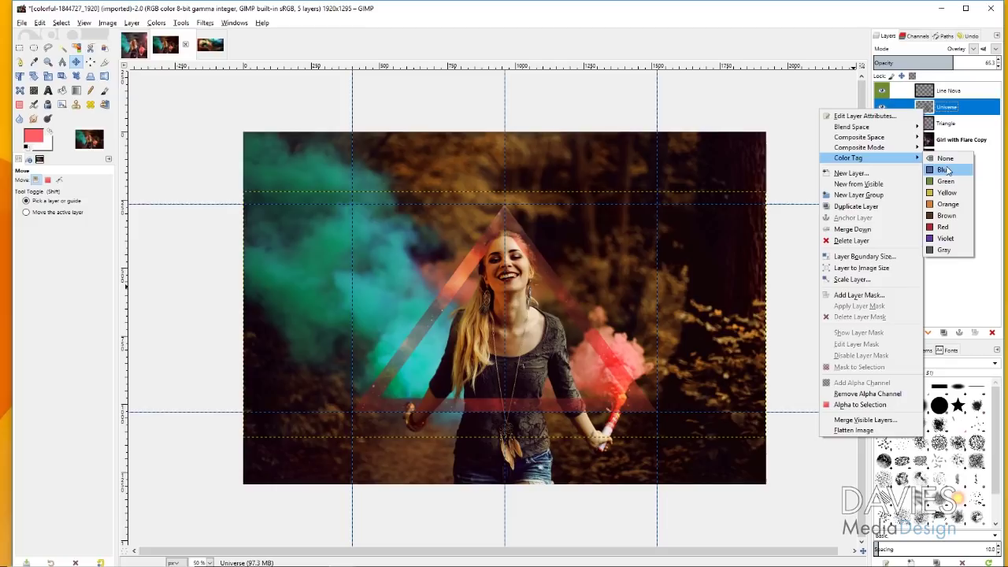
{"action": "left_click", "coordinate": [945, 170]}
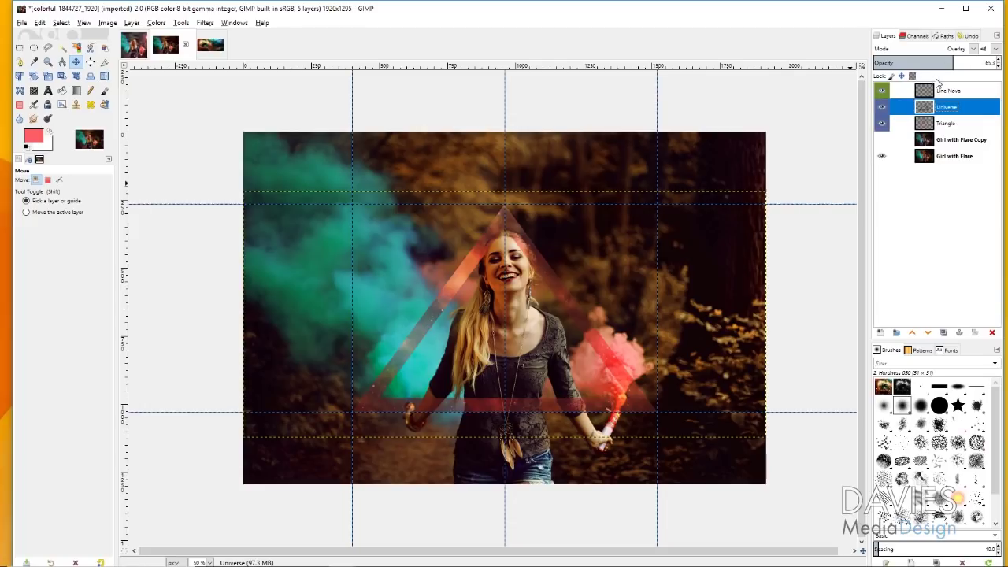
- Render a coral Line Nova on the Line Nova layer with 100 lines, sharpness 1.0, offset radius 100 and randomness 10
{"action": "left_click", "coordinate": [926, 92]}
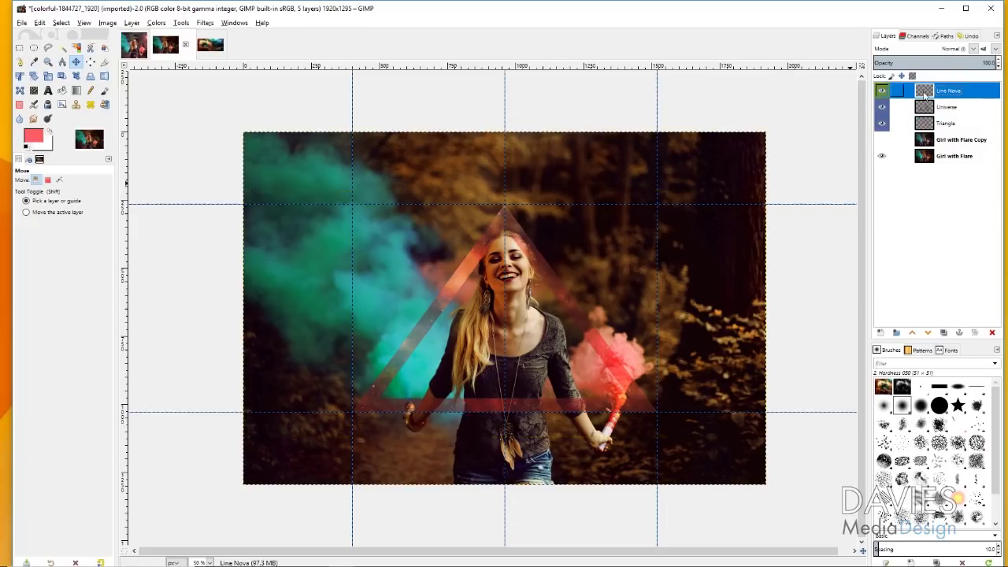
{"action": "left_click", "coordinate": [206, 23]}
{"action": "mouse_move", "coordinate": [234, 199]}
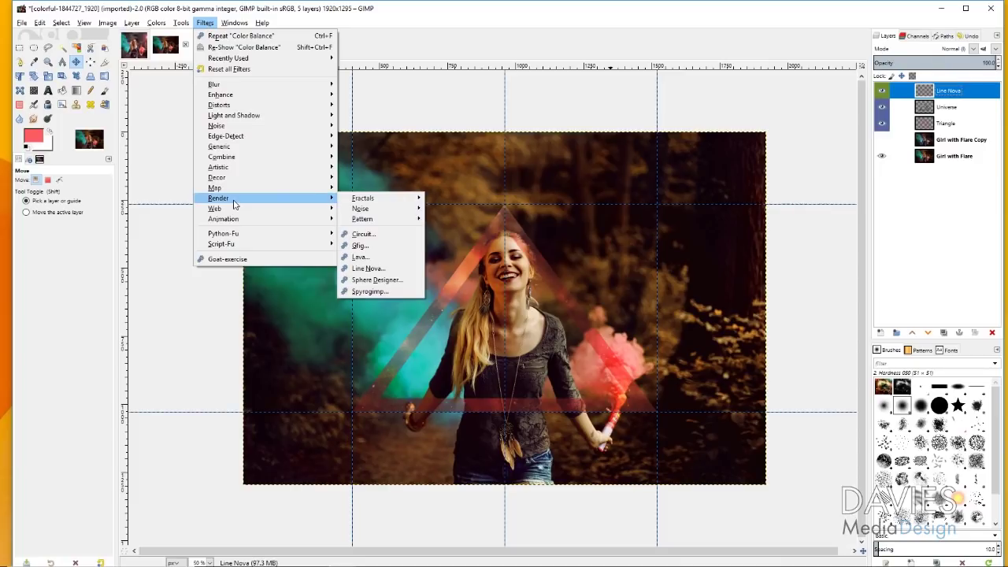
{"action": "left_click", "coordinate": [398, 269]}
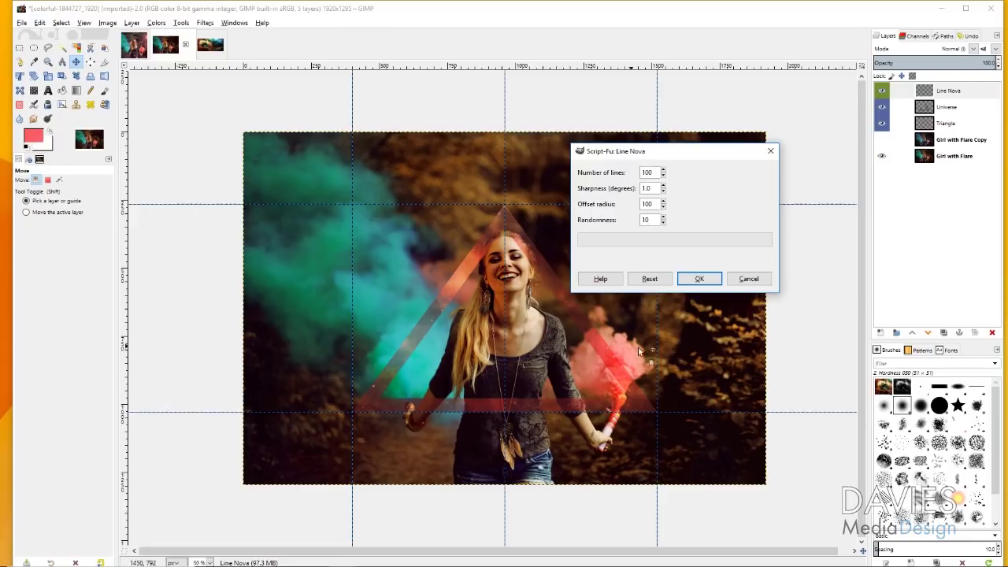
{"action": "left_click", "coordinate": [699, 281]}
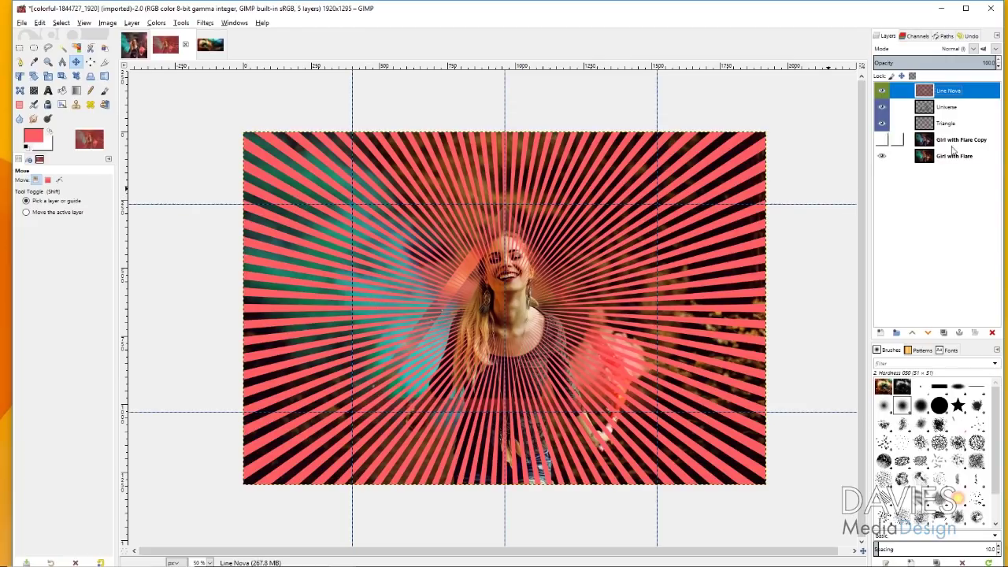
- Create a selection of the triangular frame from the Triangle layer's alpha channel
{"action": "left_click", "coordinate": [930, 124]}
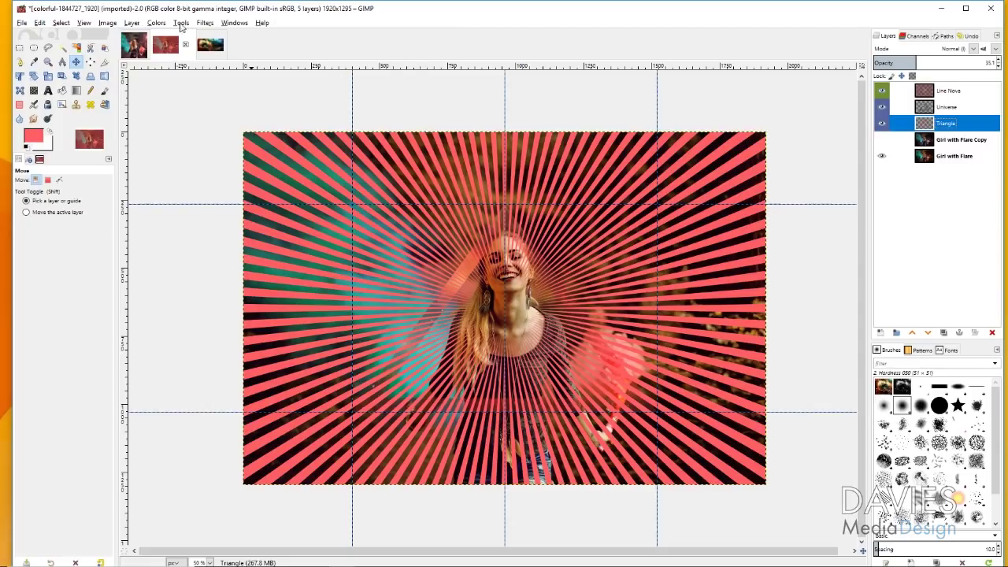
{"action": "left_click", "coordinate": [132, 22]}
{"action": "mouse_move", "coordinate": [158, 139]}
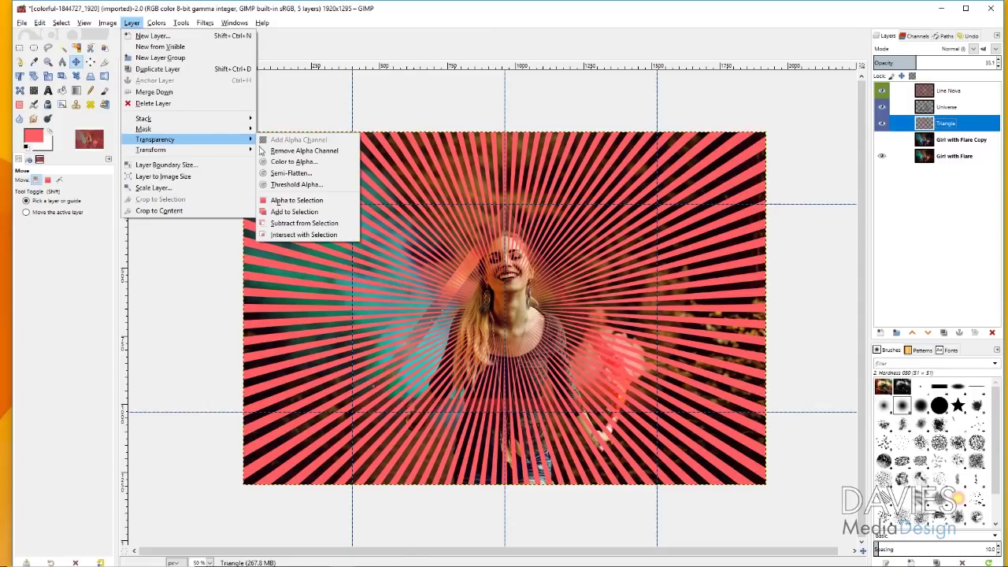
{"action": "left_click", "coordinate": [300, 203]}
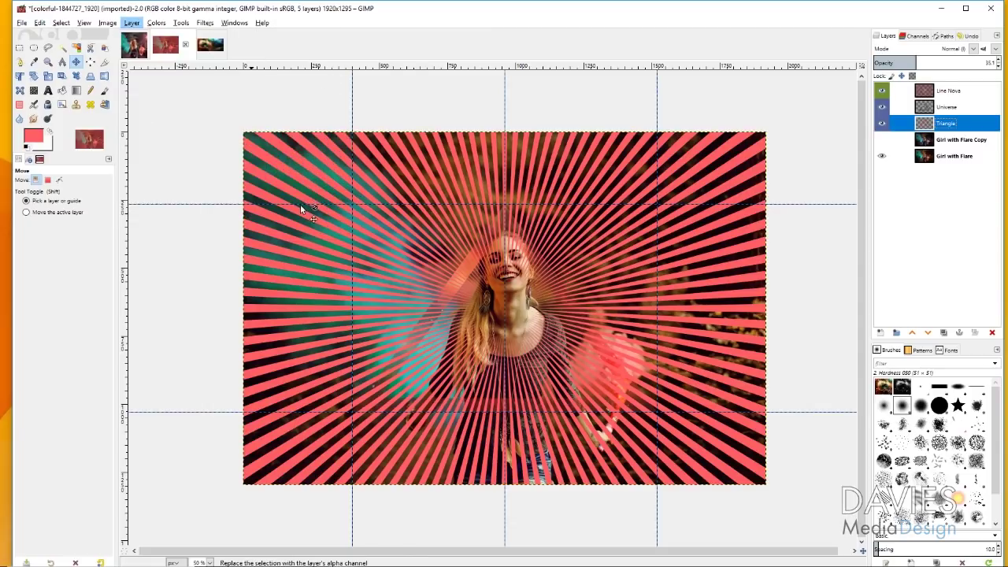
- Add a white (full opacity) layer mask to the Line Nova layer
{"action": "left_click", "coordinate": [933, 91]}
{"action": "right_click", "coordinate": [928, 93]}
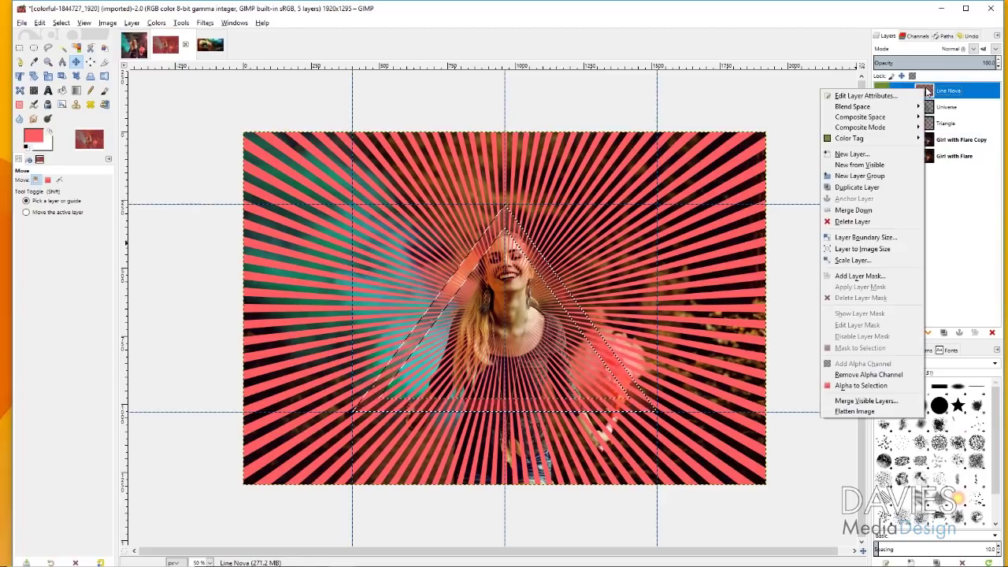
{"action": "left_click", "coordinate": [857, 276]}
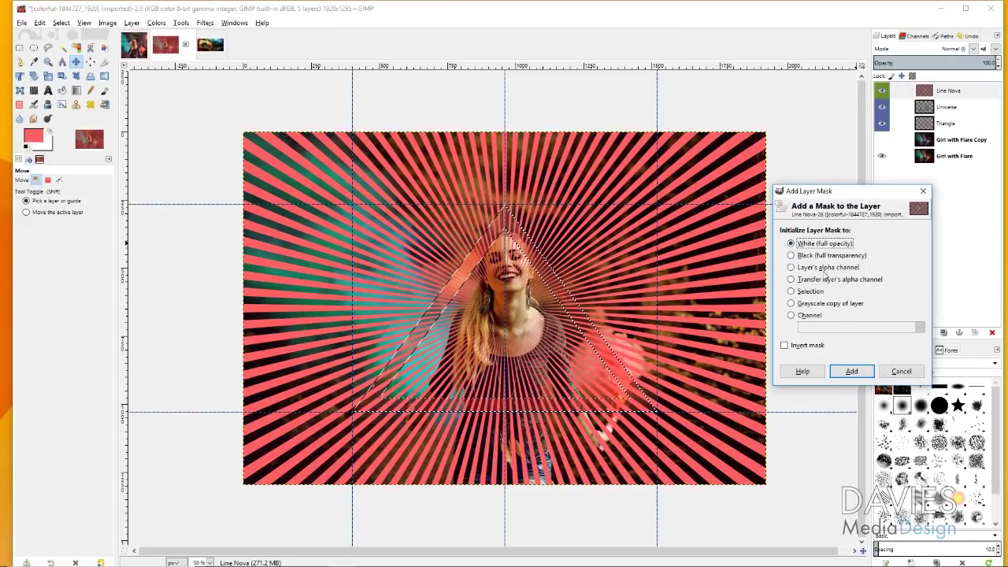
{"action": "left_click", "coordinate": [854, 372]}
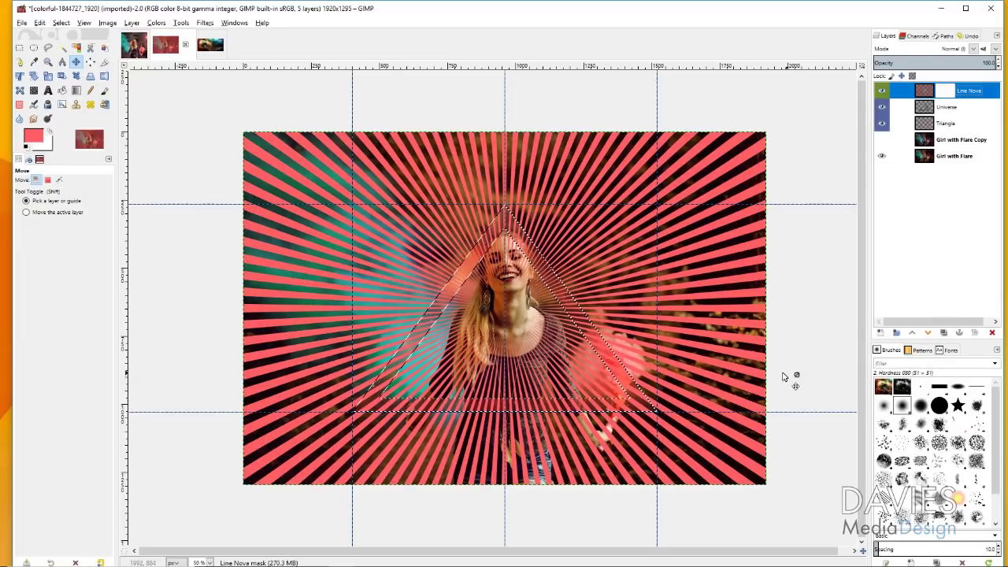
- Activate the Paintbrush tool and set the foreground color to black
{"action": "left_click", "coordinate": [52, 135]}
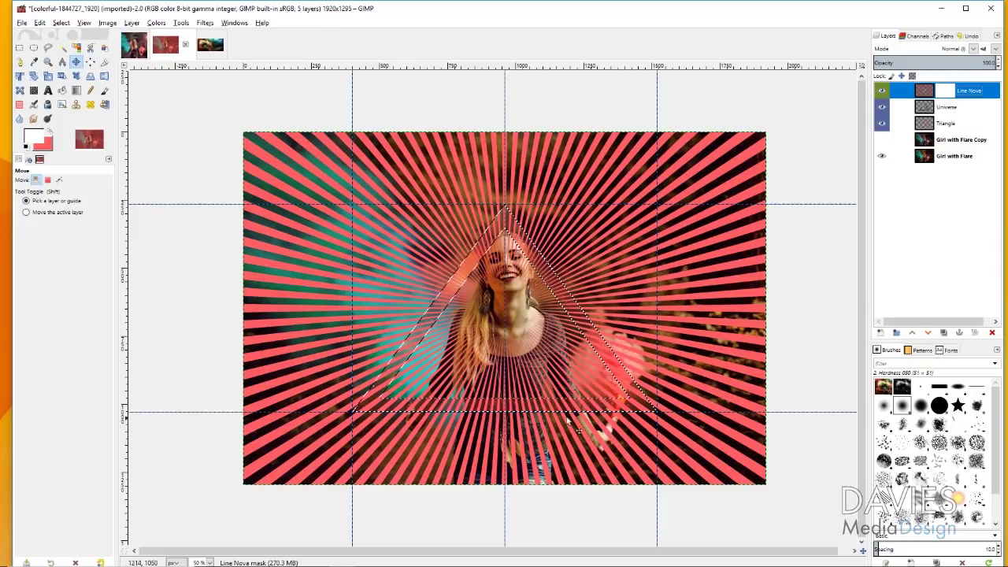
{"action": "left_click", "coordinate": [105, 89]}
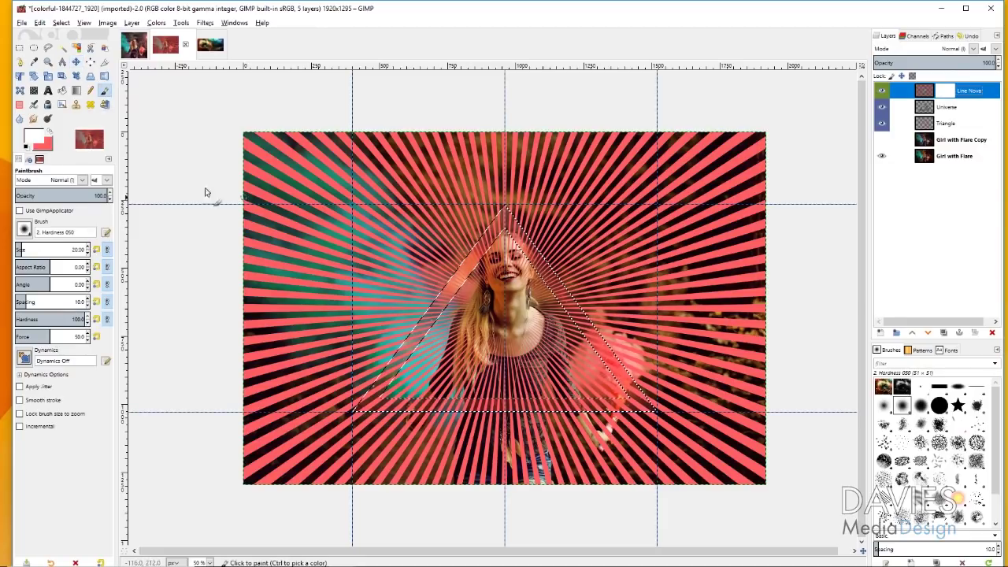
{"action": "left_click", "coordinate": [32, 138]}
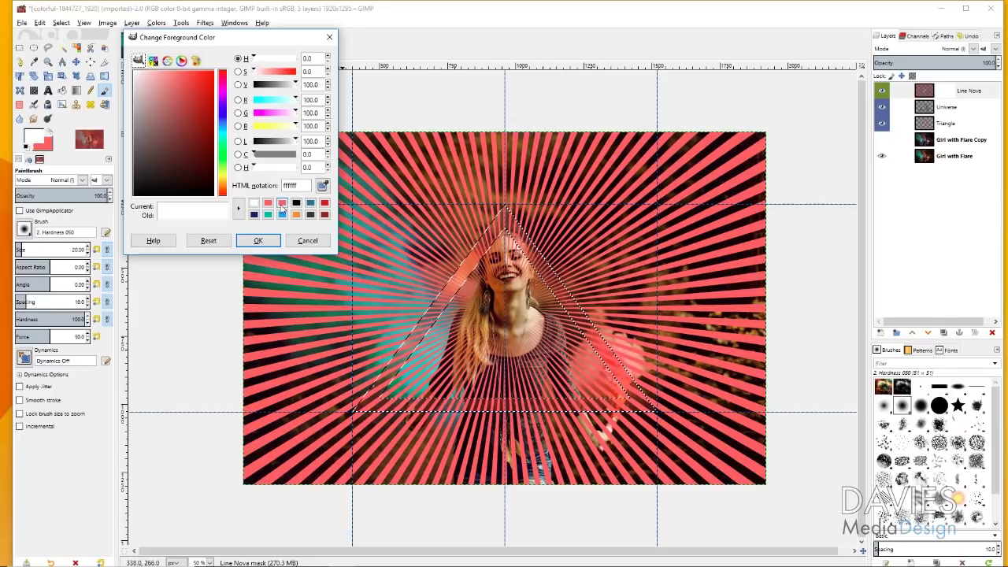
{"action": "left_click", "coordinate": [296, 204]}
{"action": "left_click", "coordinate": [257, 240]}
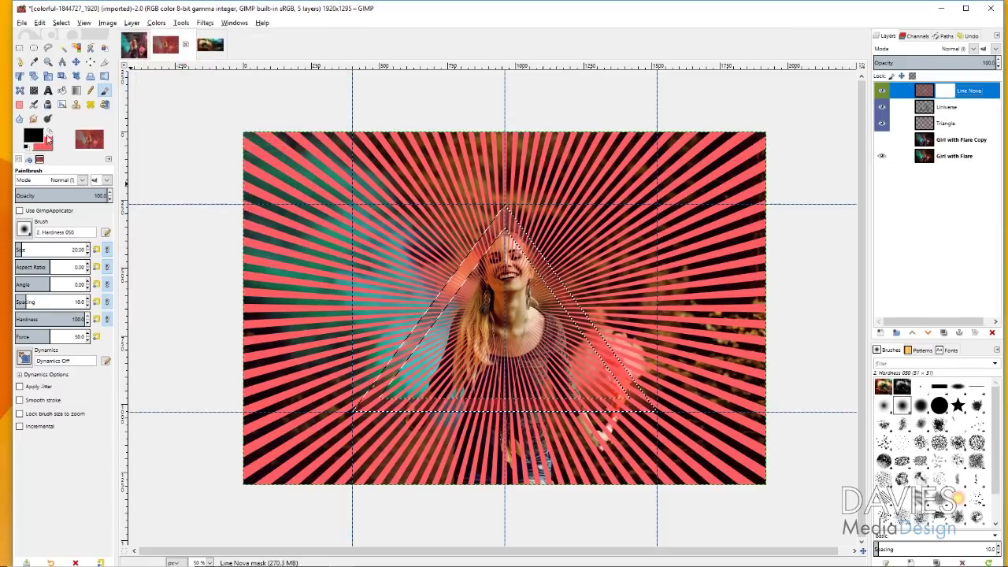
- Enlarge the brush to 119 and paint black on the Line Nova mask along all three sides of the selected triangular frame
{"action": "key", "text": "bracketright"}
{"action": "key", "text": "bracketright"}
{"action": "key", "text": "bracketright"}
{"action": "key", "text": "bracketright"}
{"action": "key", "text": "bracketright"}
{"action": "key", "text": "bracketright"}
{"action": "key", "text": "bracketright"}
{"action": "key", "text": "bracketright"}
{"action": "key", "text": "bracketright"}
{"action": "key", "text": "bracketright"}
{"action": "key", "text": "bracketright"}
{"action": "key", "text": "bracketright"}
{"action": "key", "text": "bracketright"}
{"action": "key", "text": "bracketright"}
{"action": "key", "text": "bracketright"}
{"action": "key", "text": "bracketright"}
{"action": "key", "text": "bracketright"}
{"action": "key", "text": "bracketright"}
{"action": "key", "text": "bracketright"}
{"action": "key", "text": "bracketright"}
{"action": "key", "text": "bracketright"}
{"action": "key", "text": "bracketright"}
{"action": "key", "text": "bracketright"}
{"action": "key", "text": "bracketright"}
{"action": "key", "text": "bracketright"}
{"action": "key", "text": "bracketright"}
{"action": "key", "text": "bracketright"}
{"action": "key", "text": "bracketright"}
{"action": "key", "text": "bracketright"}
{"action": "key", "text": "bracketright"}
{"action": "key", "text": "bracketright"}
{"action": "key", "text": "bracketright"}
{"action": "key", "text": "bracketright"}
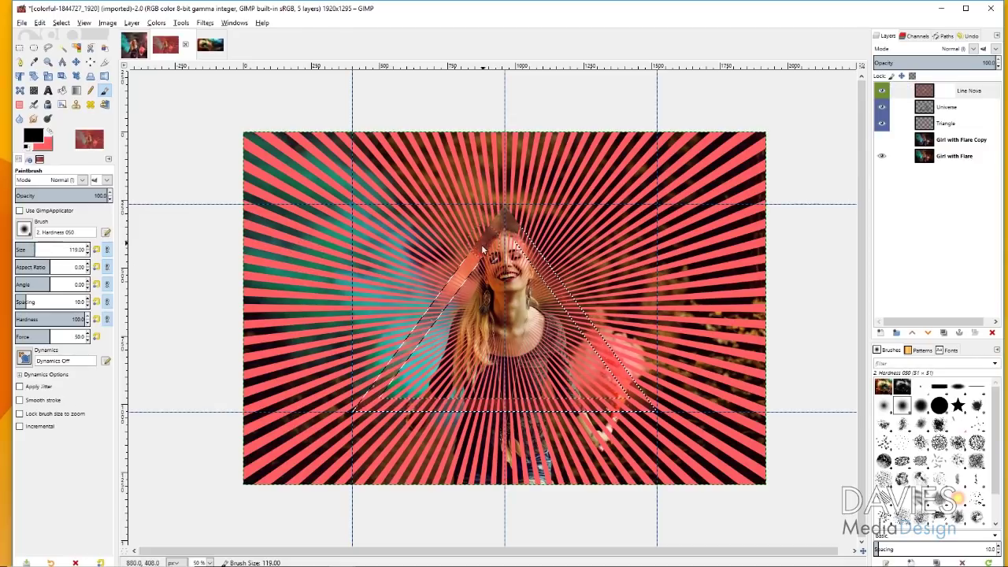
{"action": "mouse_move", "coordinate": [407, 351]}
{"action": "left_mouse_down"}
{"action": "mouse_move", "coordinate": [362, 418]}
{"action": "mouse_move", "coordinate": [638, 407]}
{"action": "left_mouse_up"}
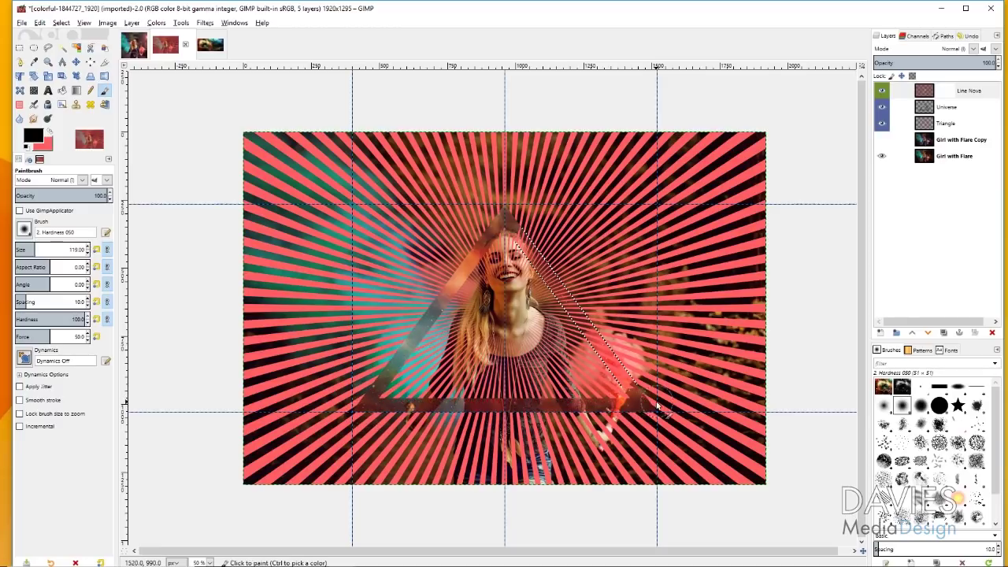
{"action": "left_click_drag", "start_coordinate": [611, 360], "coordinate": [495, 206]}
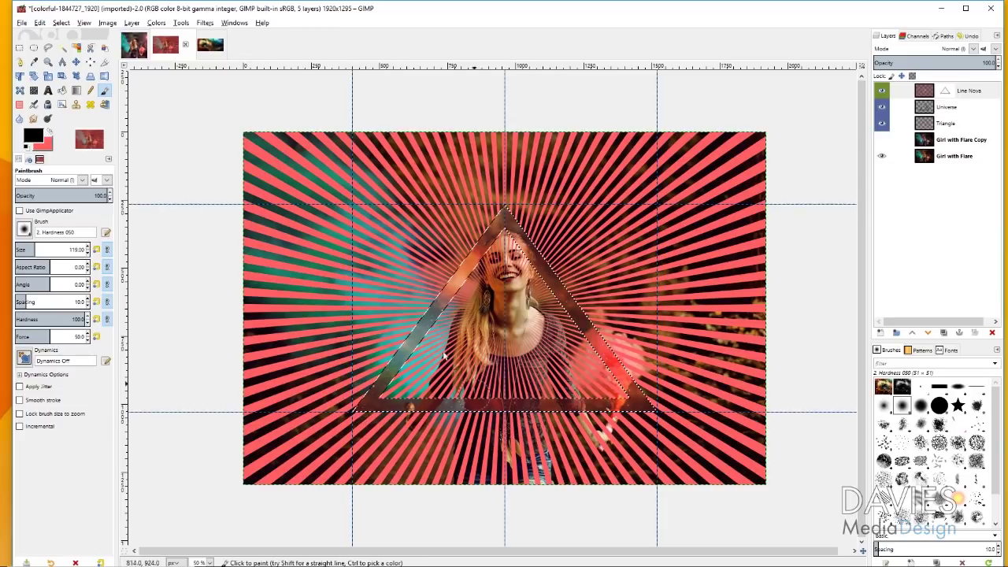
- Invert the frame selection and paint black on the Line Nova mask across the triangle's interior, adjusting the brush size as needed
{"action": "left_click", "coordinate": [61, 22]}
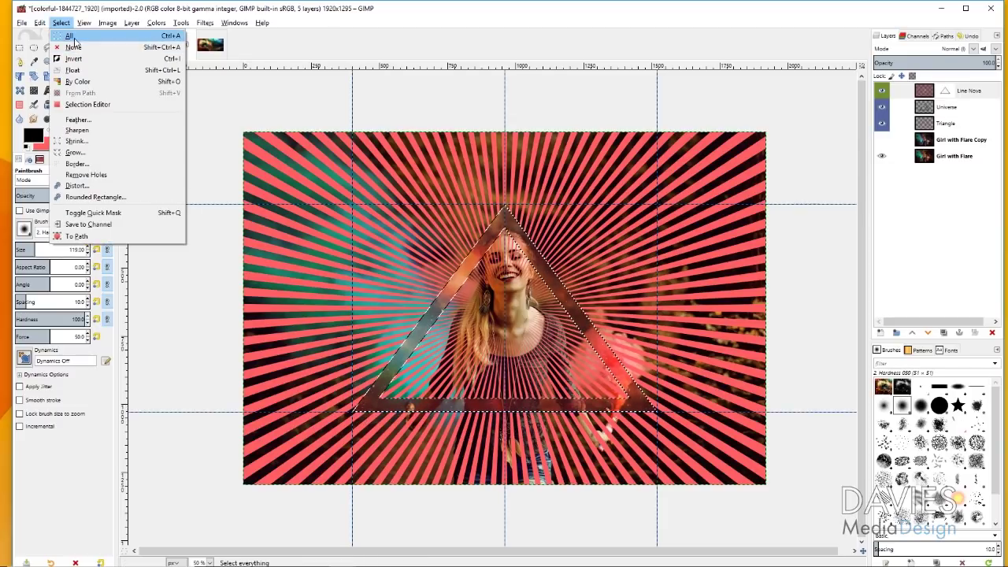
{"action": "left_click", "coordinate": [77, 63]}
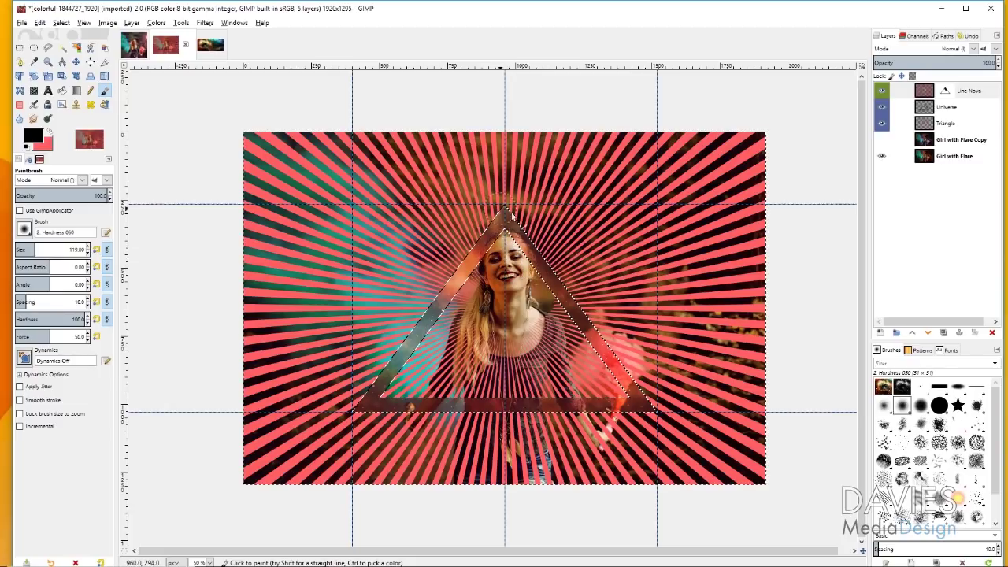
{"action": "key", "text": "bracketleft"}
{"action": "key", "text": "bracketleft"}
{"action": "key", "text": "bracketleft"}
{"action": "key", "text": "bracketleft"}
{"action": "key", "text": "bracketleft"}
{"action": "key", "text": "bracketleft"}
{"action": "key", "text": "bracketleft"}
{"action": "key", "text": "bracketleft"}
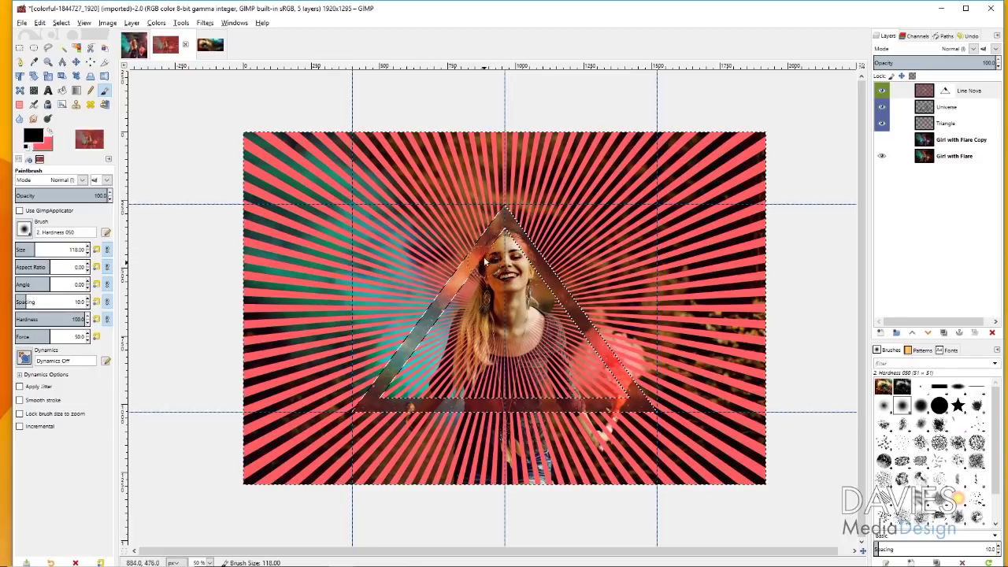
{"action": "key", "text": "bracketleft"}
{"action": "key", "text": "bracketleft"}
{"action": "key", "text": "bracketleft"}
{"action": "mouse_move", "coordinate": [483, 276]}
{"action": "left_mouse_down"}
{"action": "mouse_move", "coordinate": [391, 399]}
{"action": "mouse_move", "coordinate": [594, 399]}
{"action": "mouse_move", "coordinate": [611, 383]}
{"action": "mouse_move", "coordinate": [575, 334]}
{"action": "mouse_move", "coordinate": [553, 348]}
{"action": "mouse_move", "coordinate": [567, 342]}
{"action": "mouse_move", "coordinate": [559, 375]}
{"action": "mouse_move", "coordinate": [434, 375]}
{"action": "mouse_move", "coordinate": [524, 370]}
{"action": "mouse_move", "coordinate": [601, 331]}
{"action": "left_mouse_up"}
{"action": "key", "text": "bracketleft"}
{"action": "key", "text": "bracketleft"}
{"action": "key", "text": "bracketleft"}
{"action": "key", "text": "bracketleft"}
{"action": "key", "text": "bracketleft"}
{"action": "key", "text": "bracketleft"}
{"action": "key", "text": "bracketleft"}
{"action": "key", "text": "bracketleft"}
{"action": "key", "text": "bracketleft"}
{"action": "key", "text": "bracketleft"}
{"action": "key", "text": "bracketleft"}
{"action": "key", "text": "bracketleft"}
{"action": "key", "text": "bracketleft"}
{"action": "key", "text": "bracketleft"}
{"action": "key", "text": "bracketleft"}
{"action": "key", "text": "bracketleft"}
{"action": "key", "text": "bracketleft"}
{"action": "key", "text": "bracketright"}
{"action": "key", "text": "bracketright"}
{"action": "key", "text": "bracketright"}
{"action": "key", "text": "bracketright"}
{"action": "key", "text": "bracketright"}
{"action": "key", "text": "bracketright"}
{"action": "key", "text": "bracketright"}
{"action": "key", "text": "bracketright"}
{"action": "key", "text": "bracketright"}
{"action": "key", "text": "bracketright"}
{"action": "key", "text": "bracketright"}
{"action": "key", "text": "bracketright"}
{"action": "key", "text": "bracketright"}
{"action": "key", "text": "bracketright"}
{"action": "key", "text": "bracketright"}
{"action": "key", "text": "bracketright"}
{"action": "key", "text": "bracketright"}
{"action": "key", "text": "bracketright"}
{"action": "key", "text": "bracketright"}
{"action": "key", "text": "bracketright"}
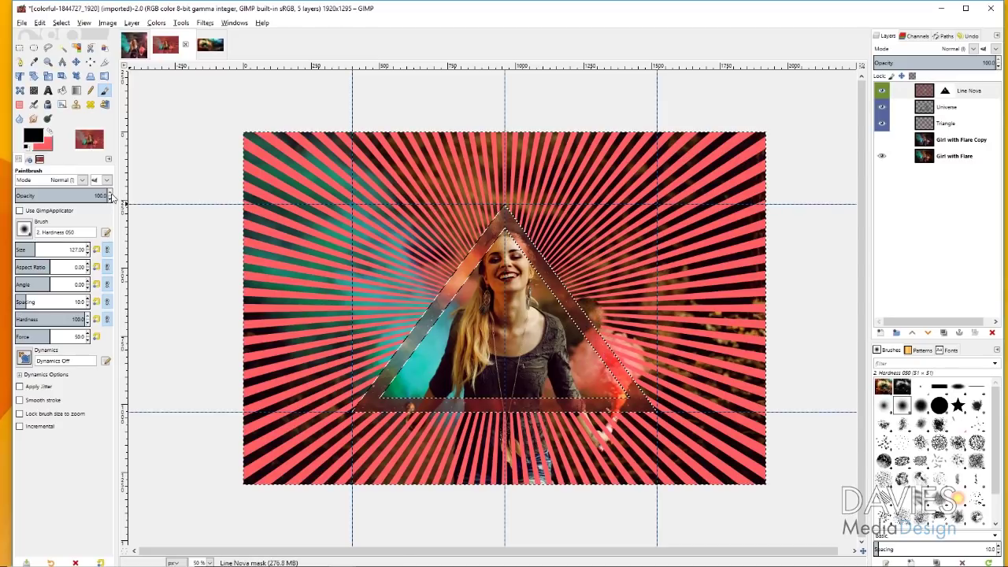
- Set the foreground color to white
{"action": "left_click", "coordinate": [35, 136]}
{"action": "left_click", "coordinate": [282, 203]}
{"action": "left_click", "coordinate": [259, 240]}
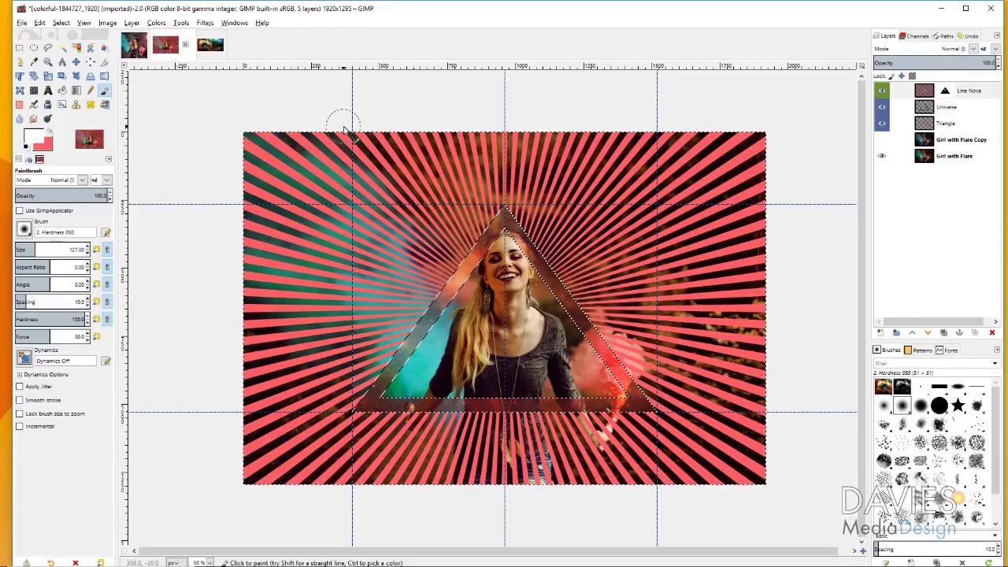
- Switch to the Move tool and clear the selection around the triangular frame
{"action": "left_click", "coordinate": [75, 62]}
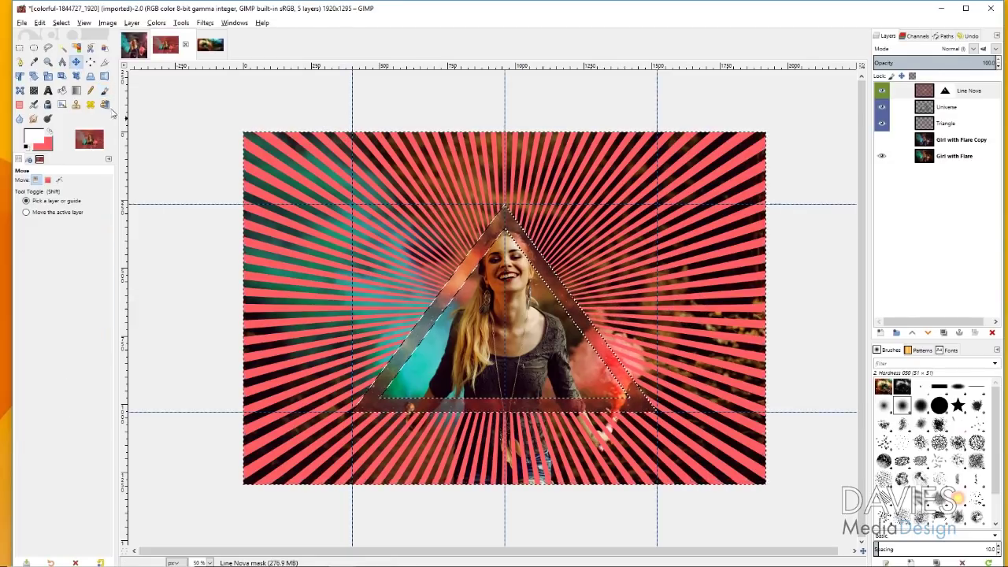
{"action": "left_click", "coordinate": [61, 22]}
{"action": "left_click", "coordinate": [76, 48]}
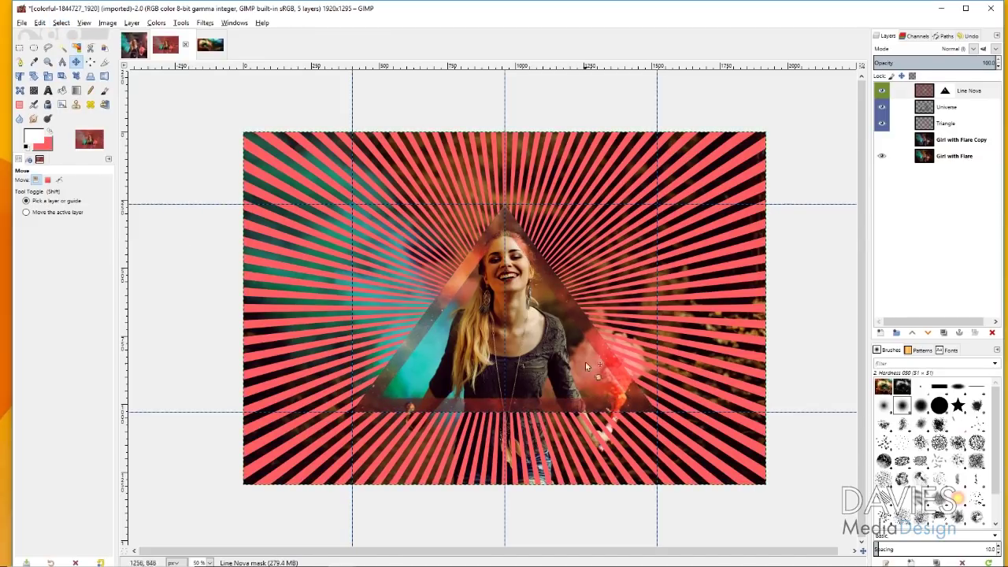
- Activate the Paintbrush, set the foreground color to black and reduce the brush size to 121
{"action": "key", "text": "p"}
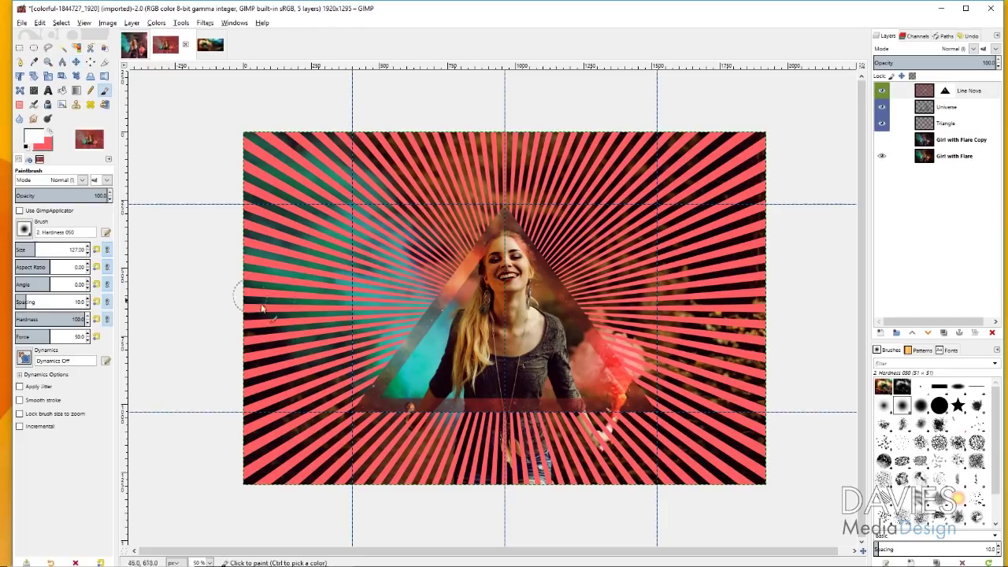
{"action": "left_click", "coordinate": [39, 136]}
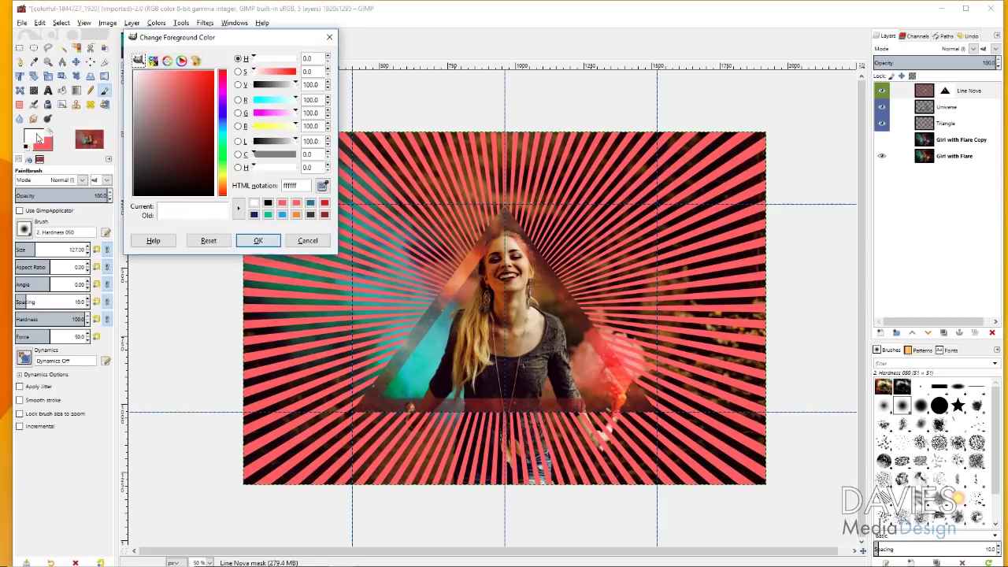
{"action": "left_click", "coordinate": [268, 203]}
{"action": "left_click", "coordinate": [259, 241]}
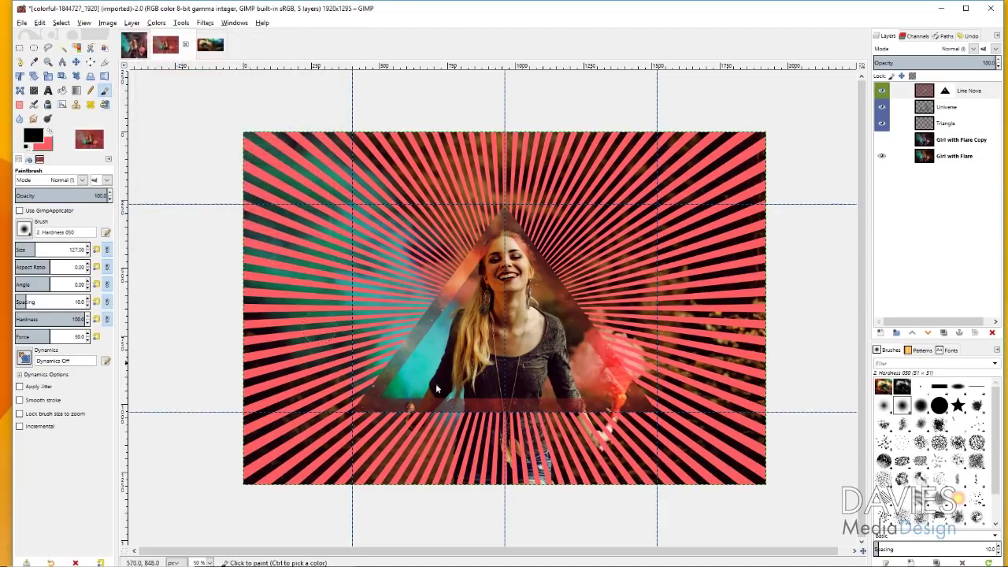
{"action": "key", "text": "bracketleft"}
{"action": "key", "text": "bracketleft"}
{"action": "key", "text": "bracketleft"}
{"action": "key", "text": "bracketleft"}
{"action": "key", "text": "bracketleft"}
{"action": "key", "text": "bracketleft"}
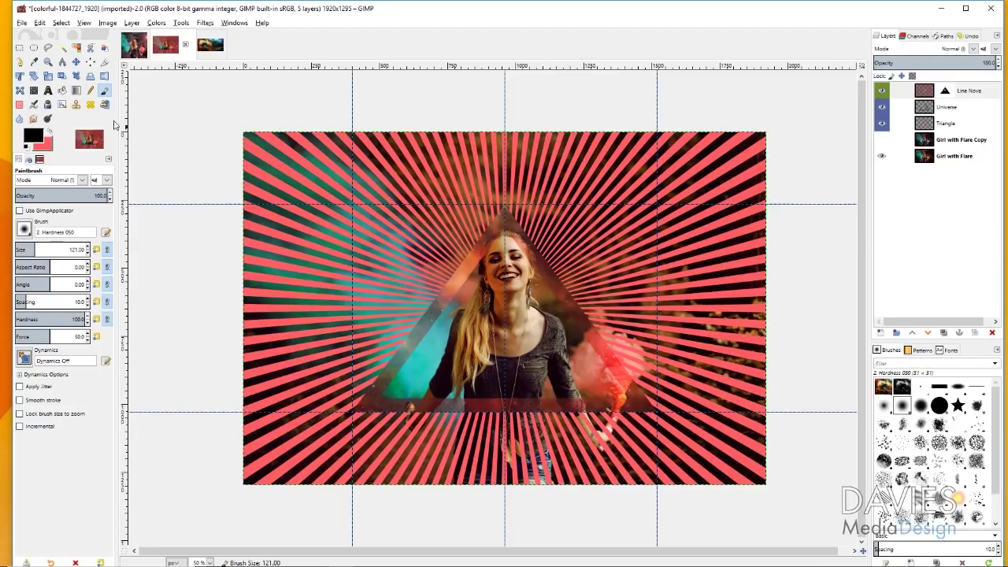
- Shrink the brush and paint black on the Line Nova mask over the flare-side forearm just below the triangle
{"action": "left_click", "coordinate": [48, 61]}
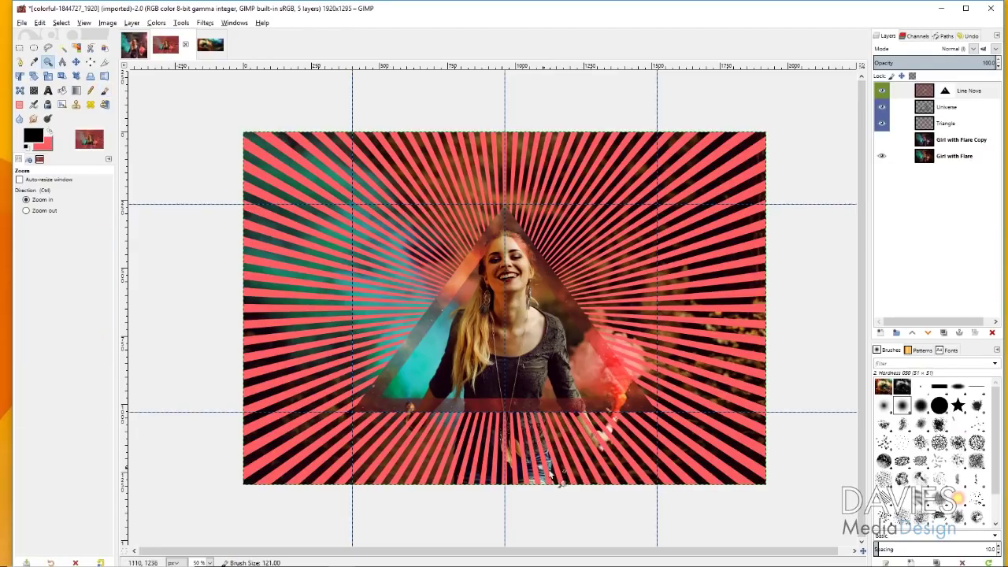
{"action": "left_click", "coordinate": [589, 427]}
{"action": "left_click", "coordinate": [596, 443]}
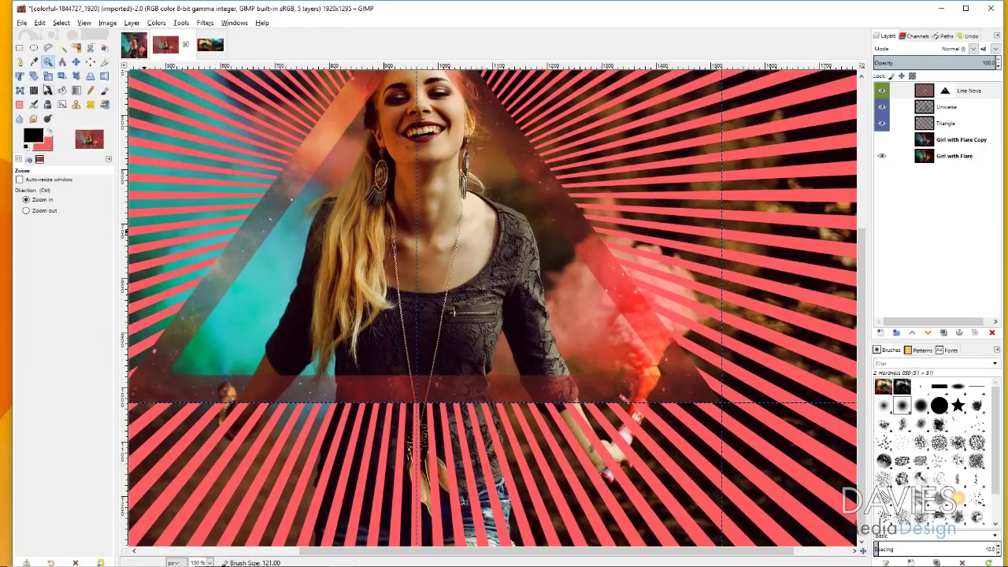
{"action": "left_click", "coordinate": [104, 89]}
{"action": "key", "text": "bracketleft"}
{"action": "key", "text": "bracketleft"}
{"action": "key", "text": "bracketleft"}
{"action": "key", "text": "bracketleft"}
{"action": "key", "text": "bracketleft"}
{"action": "key", "text": "bracketleft"}
{"action": "key", "text": "bracketleft"}
{"action": "key", "text": "bracketleft"}
{"action": "key", "text": "bracketleft"}
{"action": "key", "text": "bracketleft"}
{"action": "key", "text": "bracketleft"}
{"action": "key", "text": "bracketleft"}
{"action": "key", "text": "bracketleft"}
{"action": "key", "text": "bracketleft"}
{"action": "key", "text": "bracketleft"}
{"action": "key", "text": "bracketleft"}
{"action": "key", "text": "bracketleft"}
{"action": "key", "text": "bracketleft"}
{"action": "key", "text": "bracketleft"}
{"action": "key", "text": "bracketleft"}
{"action": "key", "text": "bracketleft"}
{"action": "key", "text": "bracketleft"}
{"action": "key", "text": "bracketleft"}
{"action": "key", "text": "bracketleft"}
{"action": "key", "text": "bracketleft"}
{"action": "key", "text": "bracketleft"}
{"action": "left_click_drag", "start_coordinate": [555, 407], "coordinate": [578, 429]}
- Reduce the brush size to 29 and paint black on the mask along the forearm and the hand holding the flare
{"action": "key", "text": "bracketleft"}
{"action": "key", "text": "bracketleft"}
{"action": "key", "text": "bracketleft"}
{"action": "key", "text": "bracketleft"}
{"action": "key", "text": "bracketleft"}
{"action": "key", "text": "bracketleft"}
{"action": "key", "text": "bracketleft"}
{"action": "key", "text": "bracketleft"}
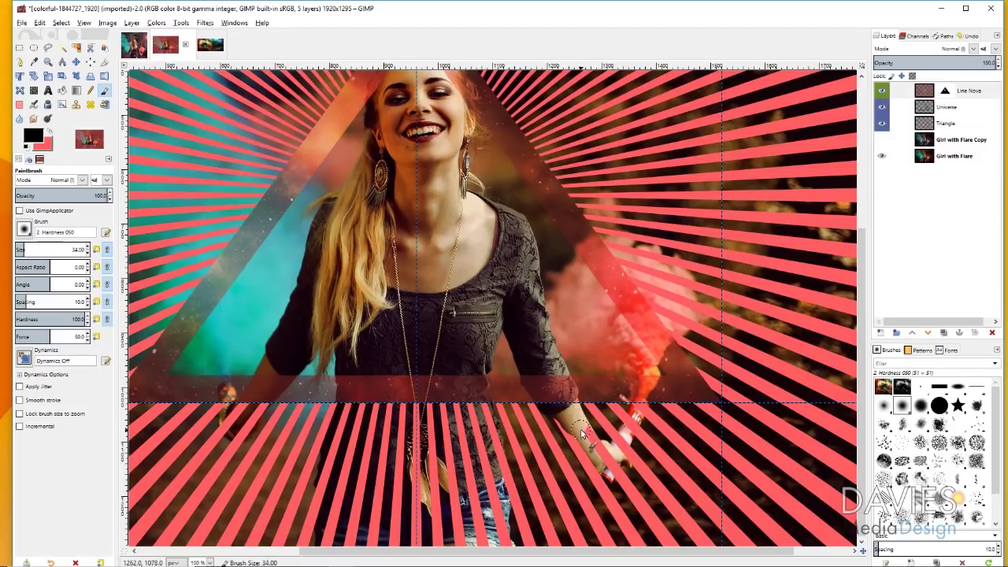
{"action": "key", "text": "bracketleft"}
{"action": "key", "text": "bracketleft"}
{"action": "key", "text": "bracketleft"}
{"action": "left_click_drag", "start_coordinate": [593, 439], "coordinate": [618, 473]}
{"action": "left_click_drag", "start_coordinate": [561, 422], "coordinate": [587, 462]}
- Lower the Line Nova layer's opacity to about 39 so the subject shows through the rays
{"action": "left_click", "coordinate": [898, 90]}
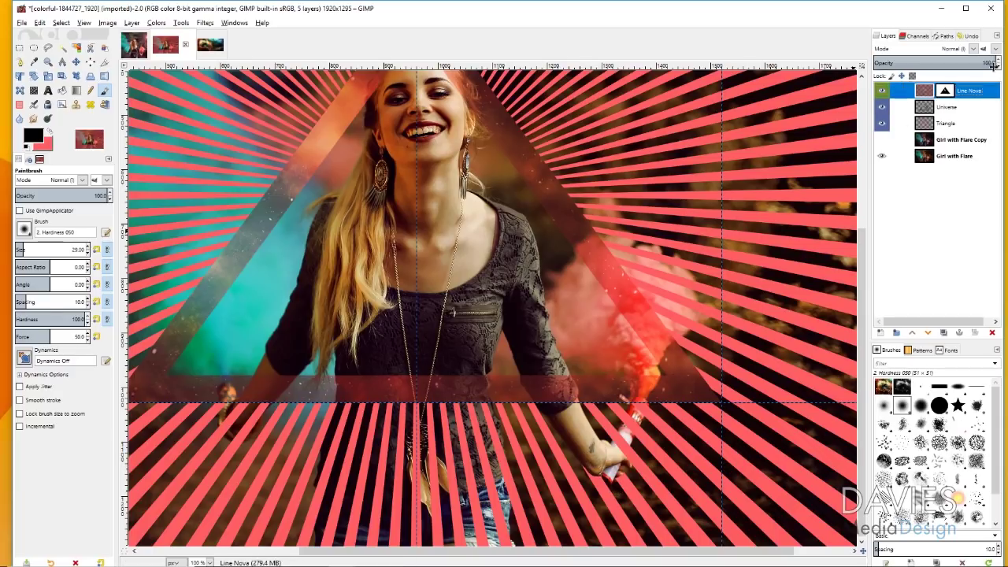
{"action": "left_click_drag", "start_coordinate": [989, 62], "coordinate": [933, 63]}
{"action": "left_click", "coordinate": [928, 91]}
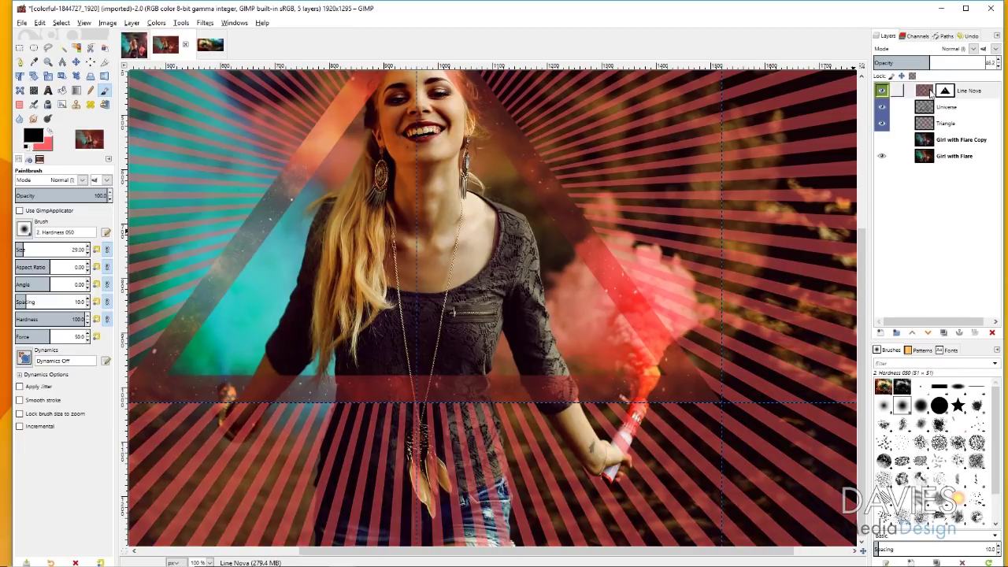
{"action": "double_click", "coordinate": [928, 91]}
{"action": "left_click", "coordinate": [1005, 8]}
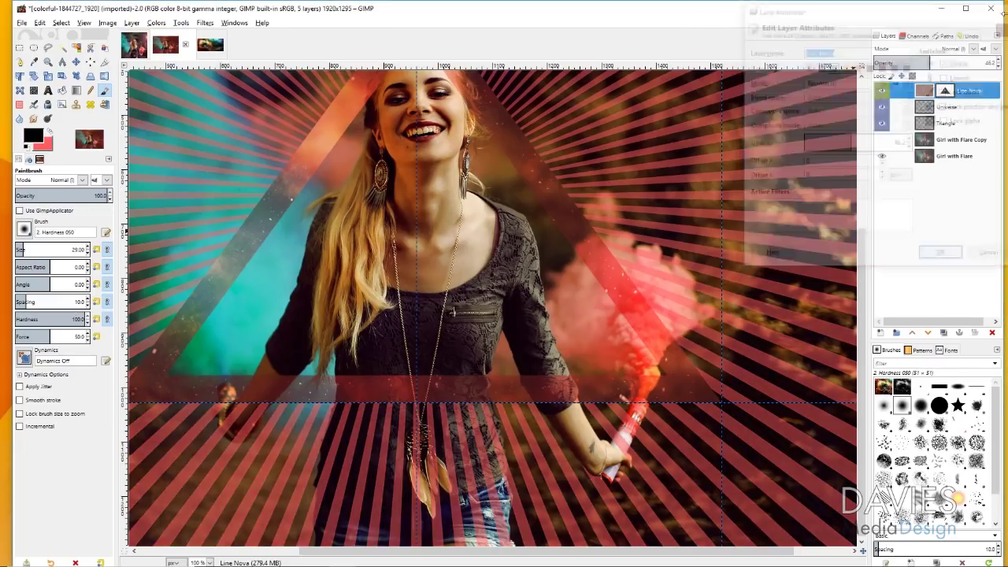
{"action": "left_click_drag", "start_coordinate": [931, 63], "coordinate": [922, 63]}
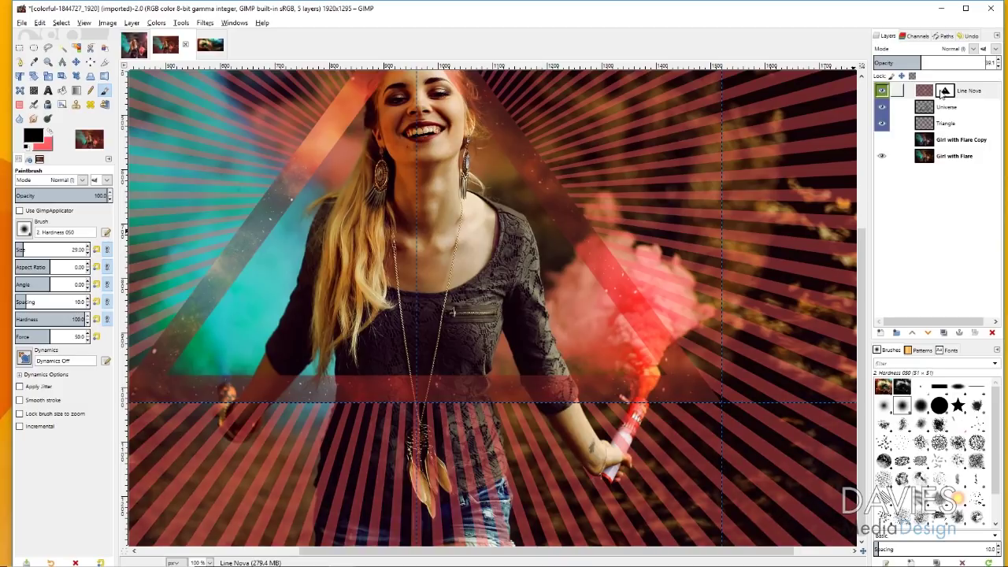
- Paint black on the Line Nova mask over both hands and the flare, reducing the brush size to 15 for the fine edges
{"action": "left_click", "coordinate": [943, 92]}
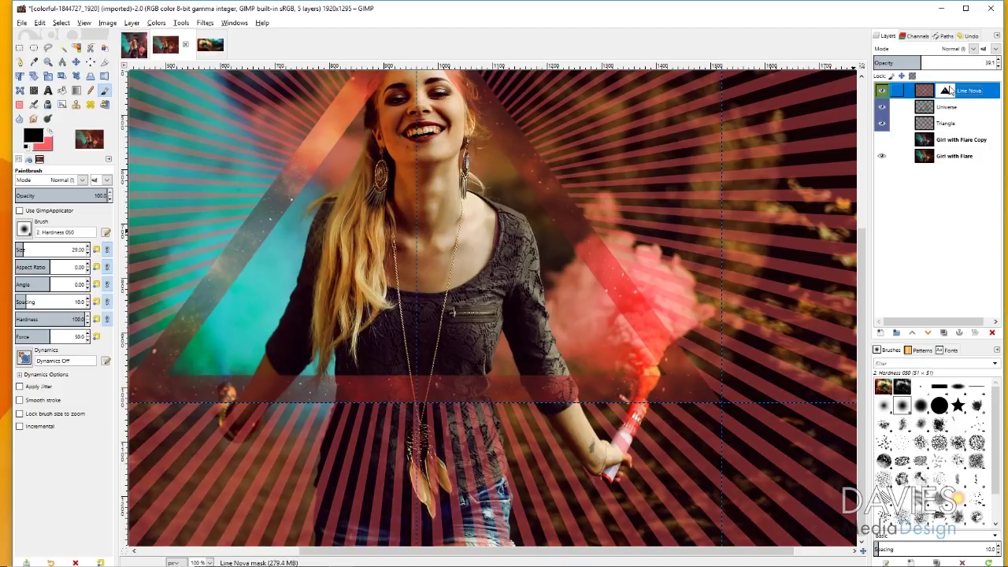
{"action": "left_click", "coordinate": [592, 463]}
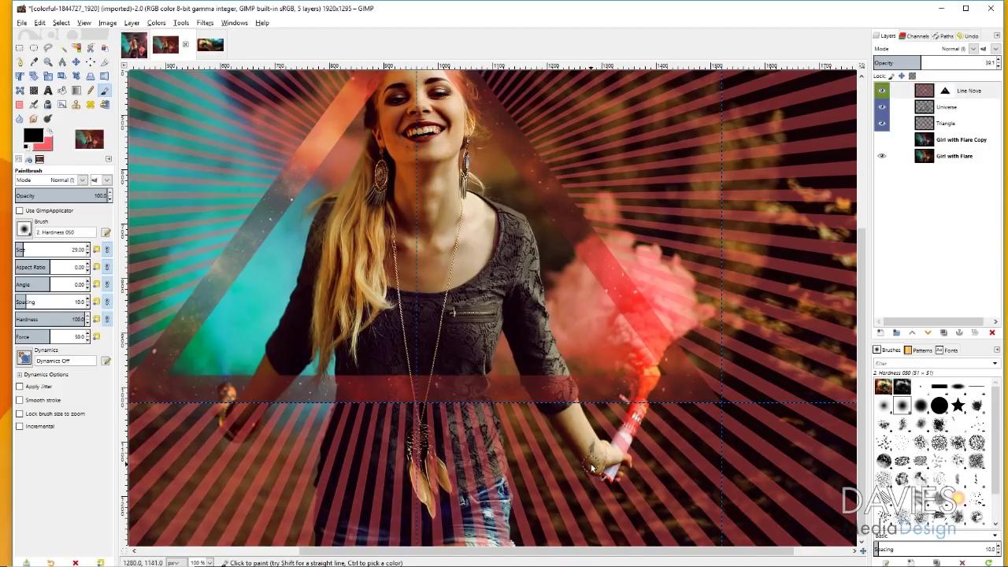
{"action": "left_click_drag", "start_coordinate": [590, 459], "coordinate": [614, 478]}
{"action": "key", "text": "bracketleft"}
{"action": "key", "text": "bracketleft"}
{"action": "key", "text": "bracketleft"}
{"action": "key", "text": "bracketleft"}
{"action": "key", "text": "bracketleft"}
{"action": "key", "text": "bracketleft"}
{"action": "key", "text": "bracketleft"}
{"action": "key", "text": "bracketleft"}
{"action": "key", "text": "bracketleft"}
{"action": "key", "text": "bracketleft"}
{"action": "key", "text": "bracketleft"}
{"action": "key", "text": "bracketleft"}
{"action": "key", "text": "bracketleft"}
{"action": "key", "text": "bracketleft"}
{"action": "mouse_move", "coordinate": [627, 427]}
{"action": "left_mouse_down"}
{"action": "mouse_move", "coordinate": [642, 410]}
{"action": "mouse_move", "coordinate": [638, 419]}
{"action": "left_mouse_up"}
{"action": "left_click_drag", "start_coordinate": [556, 551], "coordinate": [417, 528]}
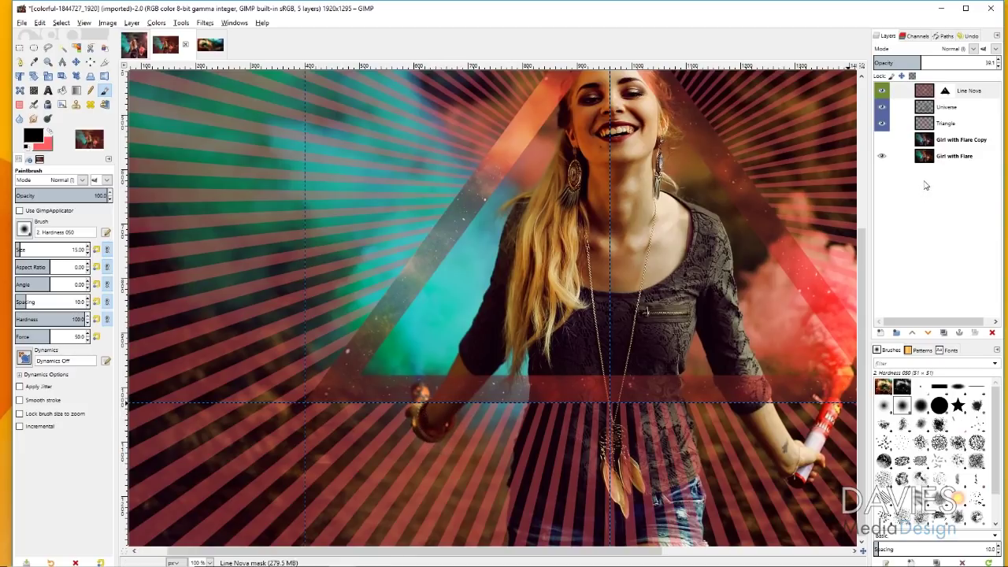
- Raise the Line Nova layer's opacity to 85 and check the masked hands with the layer mask active
{"action": "left_click", "coordinate": [902, 92]}
{"action": "left_click_drag", "start_coordinate": [922, 63], "coordinate": [977, 62]}
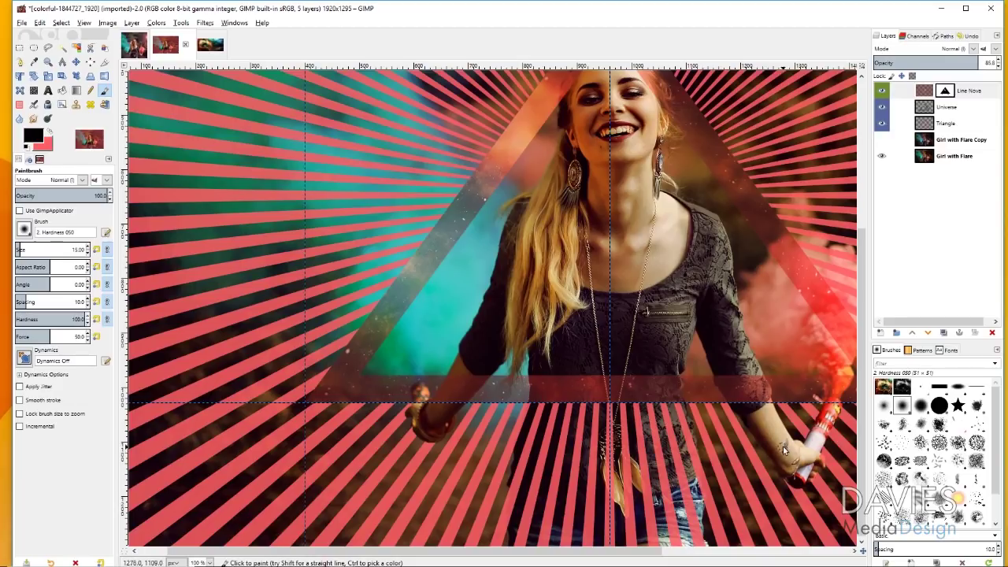
{"action": "left_click", "coordinate": [957, 93]}
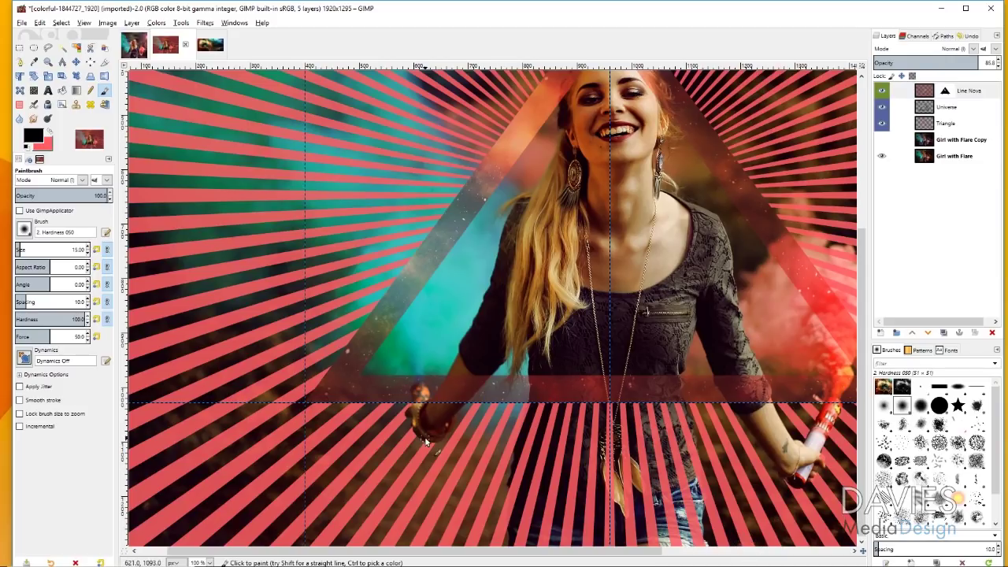
{"action": "left_click_drag", "start_coordinate": [461, 552], "coordinate": [530, 552]}
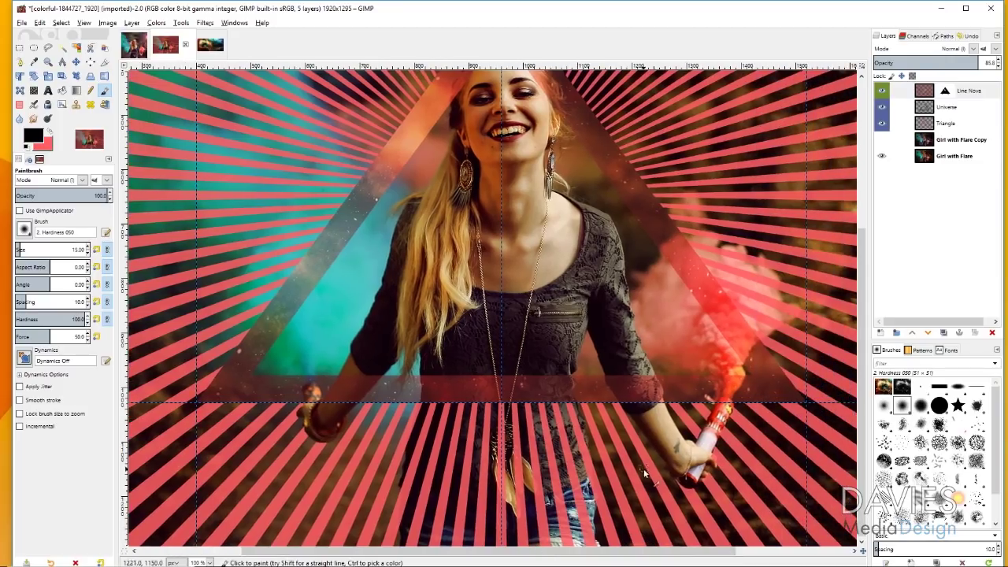
- Set the Line Nova layer's opacity to 6.2 so the rays become a faint overlay across the whole image
{"action": "scroll", "coordinate": [644, 472], "scroll_direction": "up", "scroll_amount": 3}
{"action": "left_click", "coordinate": [932, 90]}
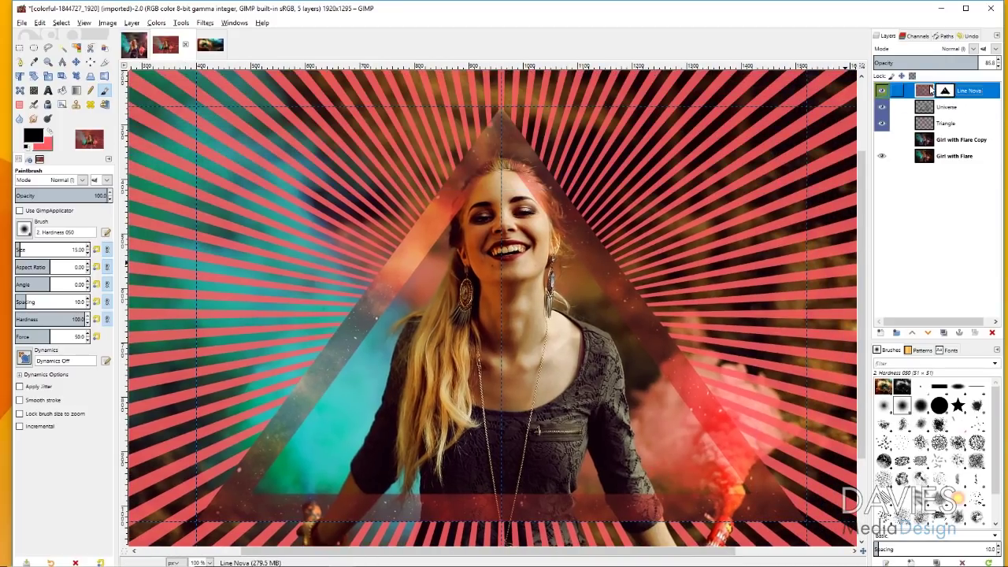
{"action": "left_click_drag", "start_coordinate": [930, 63], "coordinate": [892, 63]}
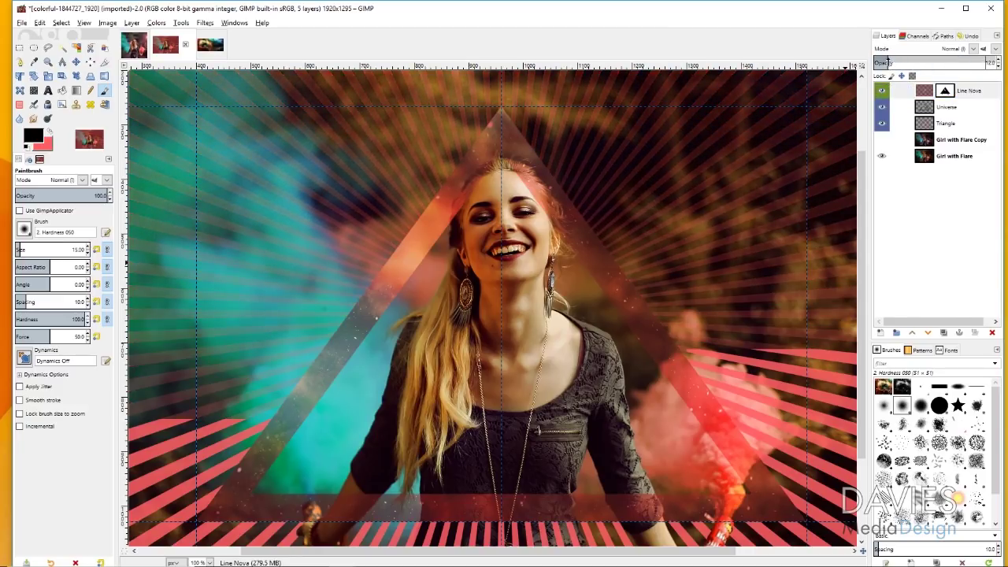
{"action": "left_click_drag", "start_coordinate": [884, 61], "coordinate": [878, 61]}
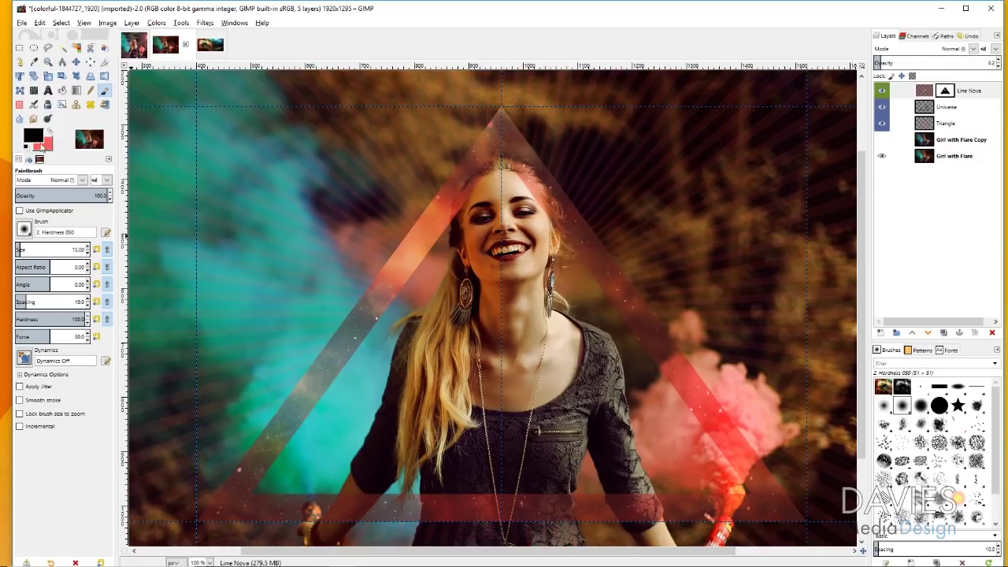
{"action": "left_click", "coordinate": [48, 62]}
{"action": "left_click", "coordinate": [517, 307], "text": "ctrl"}
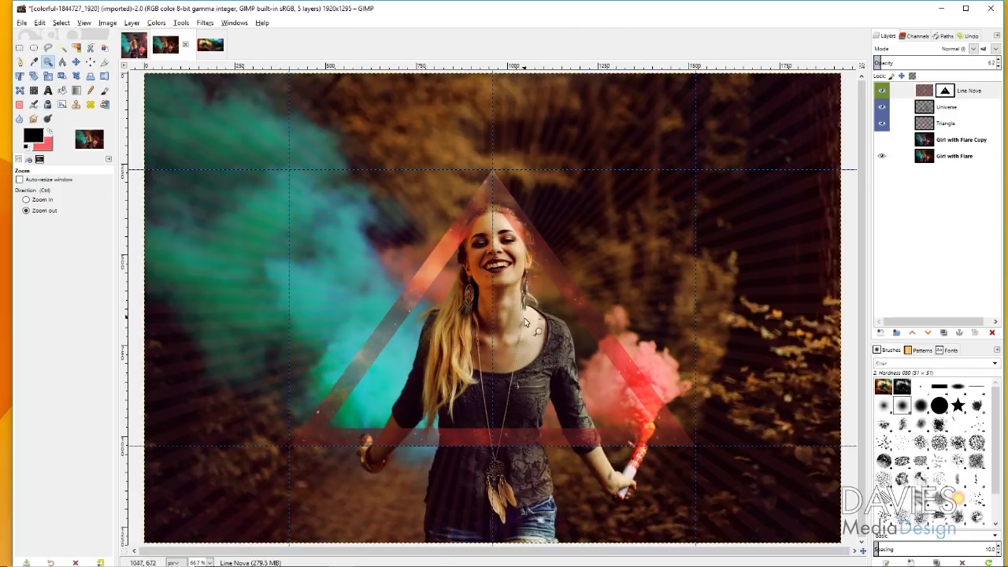
{"action": "left_click", "coordinate": [516, 319], "text": "ctrl"}
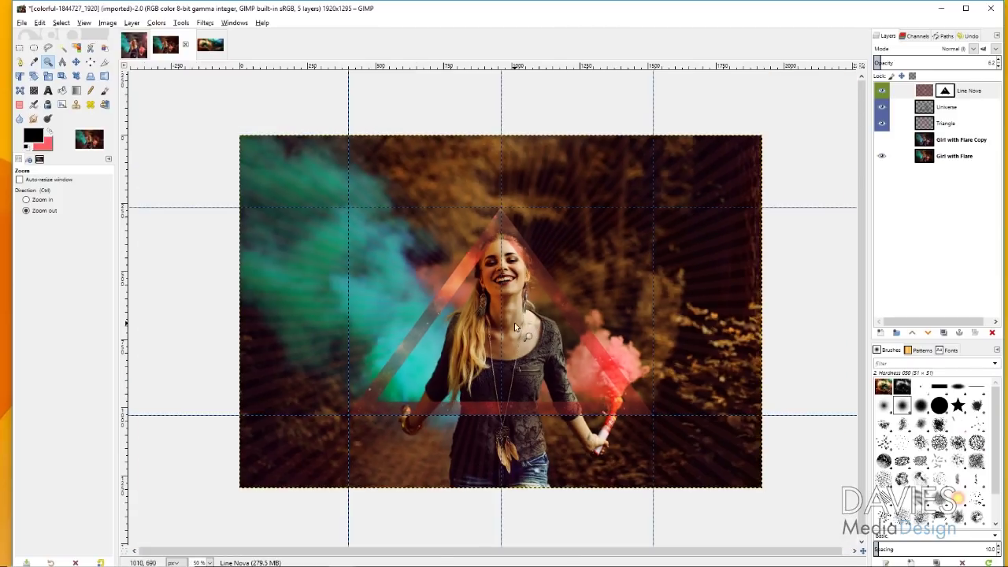
- Add a white (full opacity) layer mask to the Triangle layer
{"action": "left_click", "coordinate": [934, 124]}
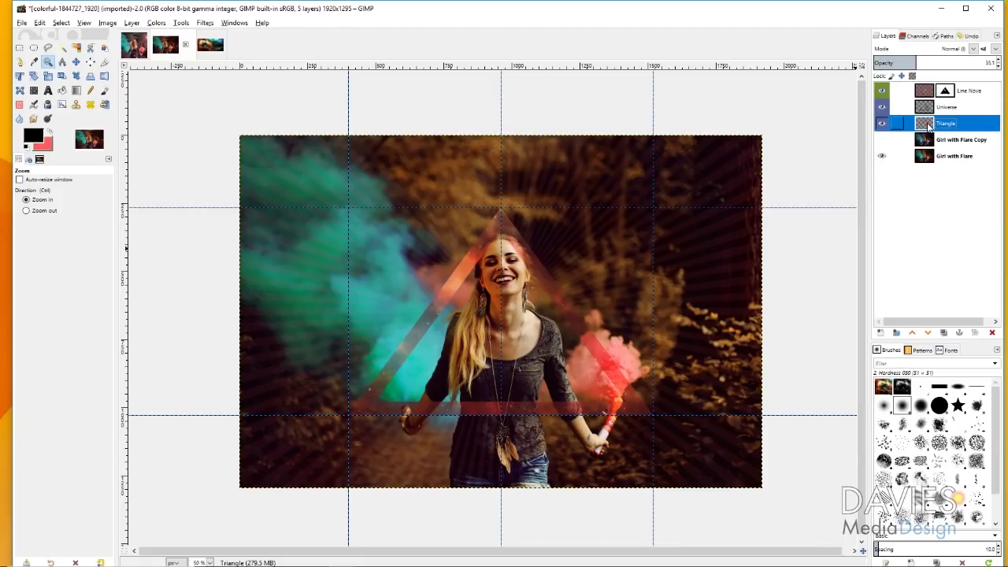
{"action": "right_click", "coordinate": [927, 125]}
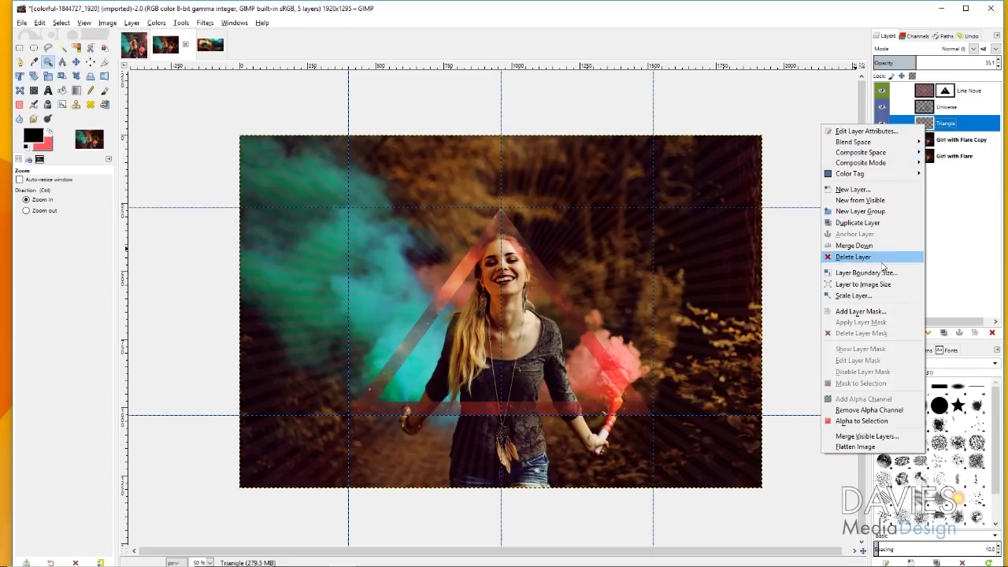
{"action": "left_click", "coordinate": [880, 311]}
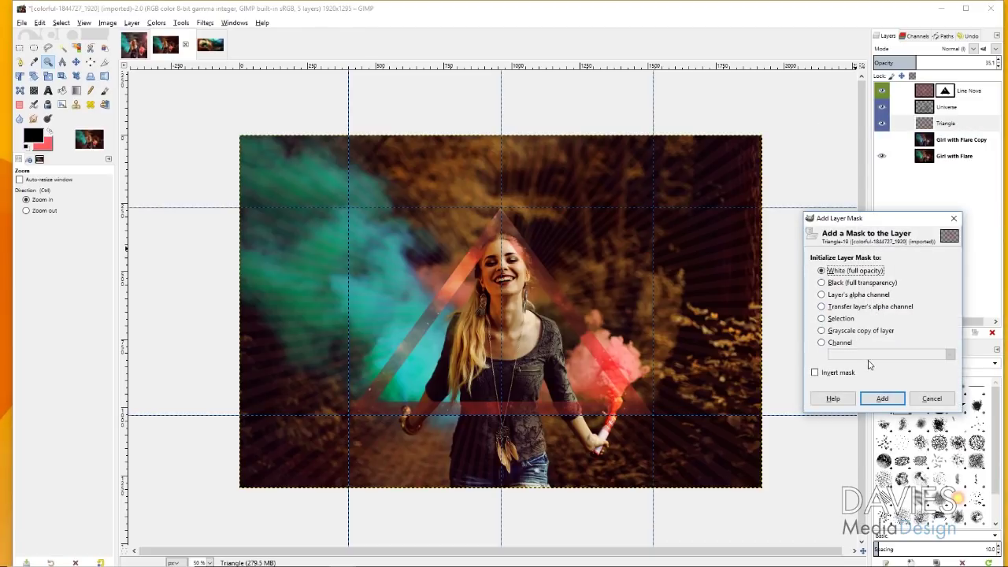
{"action": "left_click", "coordinate": [882, 399]}
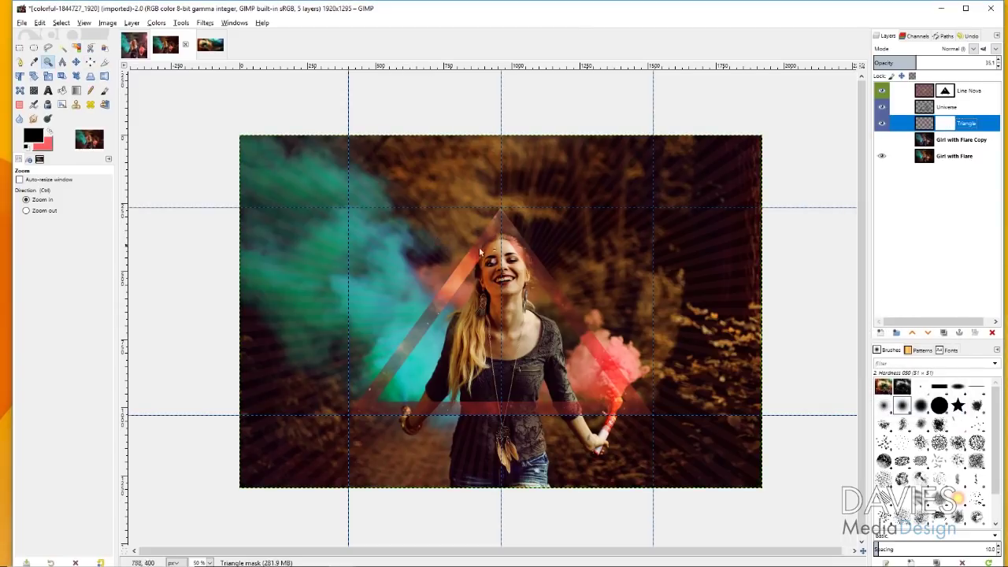
- Paint black on the Triangle mask with the size 15 brush over the subject's face and hair where the frame crosses them
{"action": "left_click", "coordinate": [500, 265]}
{"action": "left_click", "coordinate": [504, 266]}
{"action": "left_click", "coordinate": [505, 266]}
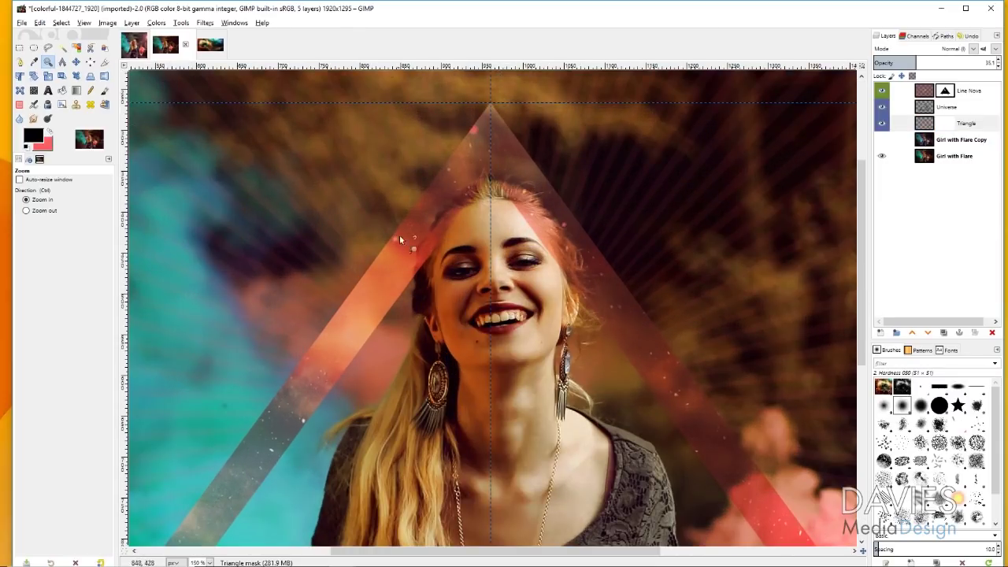
{"action": "left_click", "coordinate": [516, 268]}
{"action": "left_click", "coordinate": [105, 89]}
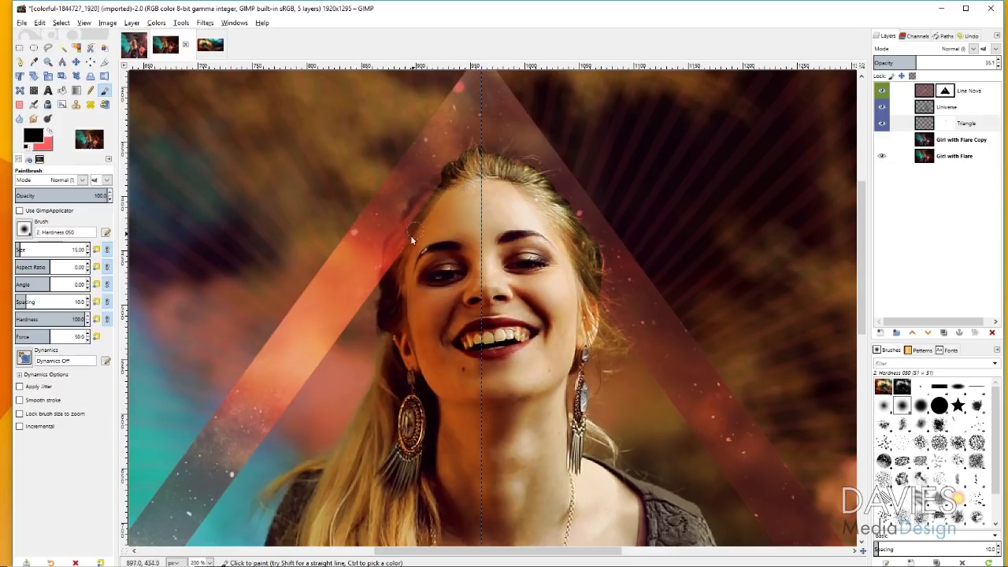
{"action": "mouse_move", "coordinate": [387, 282]}
{"action": "left_mouse_down"}
{"action": "mouse_move", "coordinate": [412, 211]}
{"action": "mouse_move", "coordinate": [440, 189]}
{"action": "mouse_move", "coordinate": [432, 177]}
{"action": "left_mouse_up"}
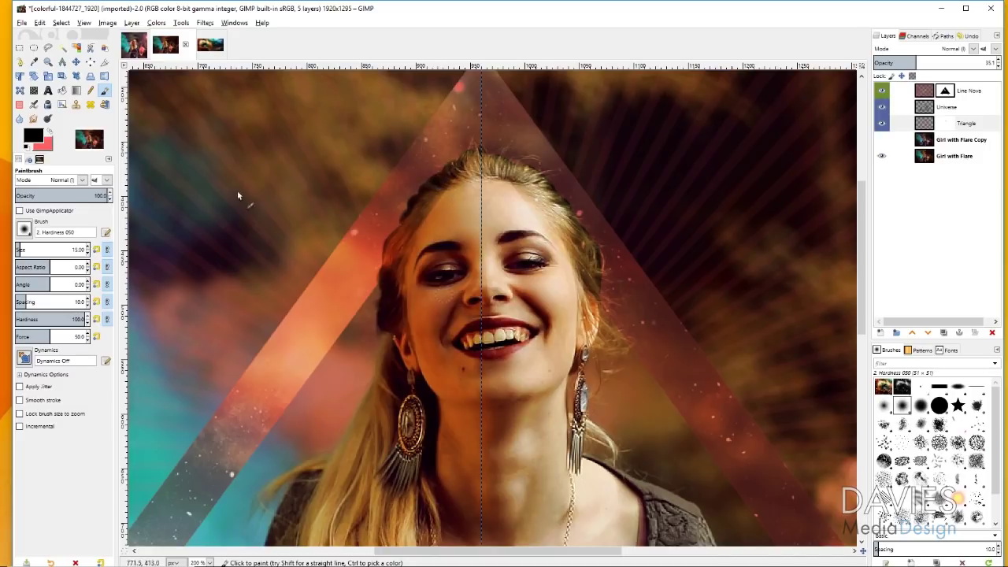
- Set the foreground color to white and reduce the Paintbrush size to 5 for refining the Triangle mask around the hair
{"action": "left_click", "coordinate": [32, 138]}
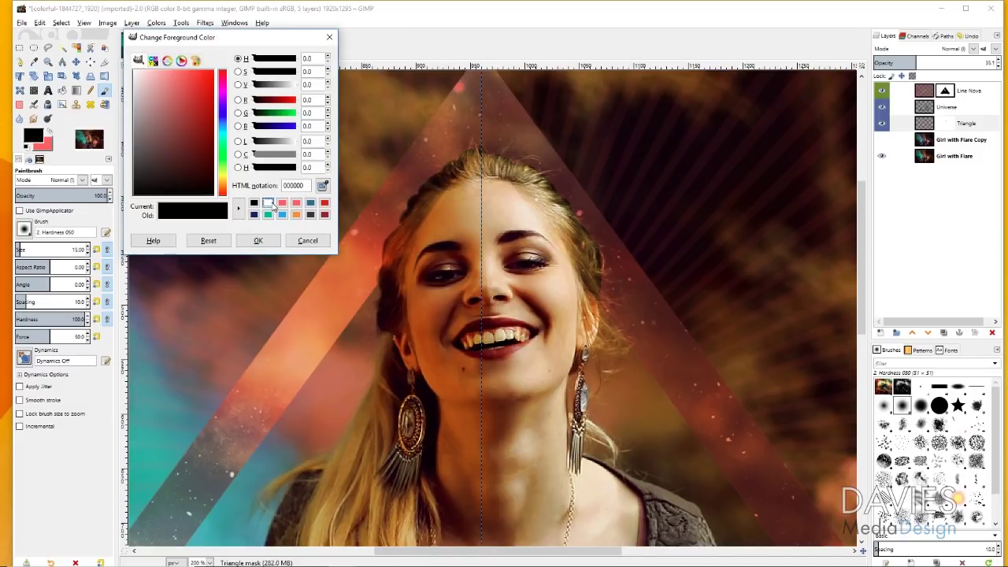
{"action": "left_click", "coordinate": [268, 203]}
{"action": "left_click", "coordinate": [258, 240]}
{"action": "left_click", "coordinate": [49, 62]}
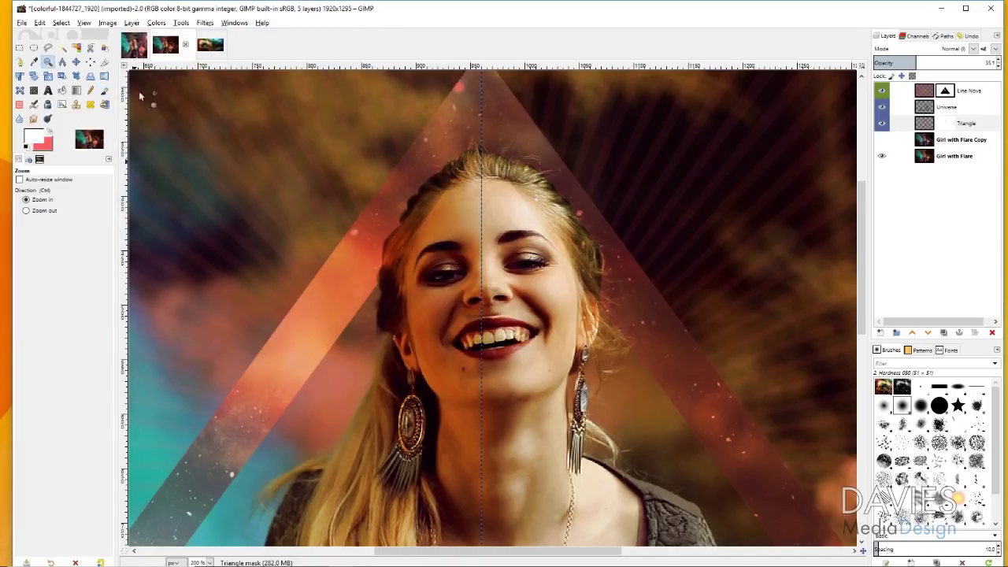
{"action": "left_click", "coordinate": [582, 213]}
{"action": "left_click", "coordinate": [584, 210]}
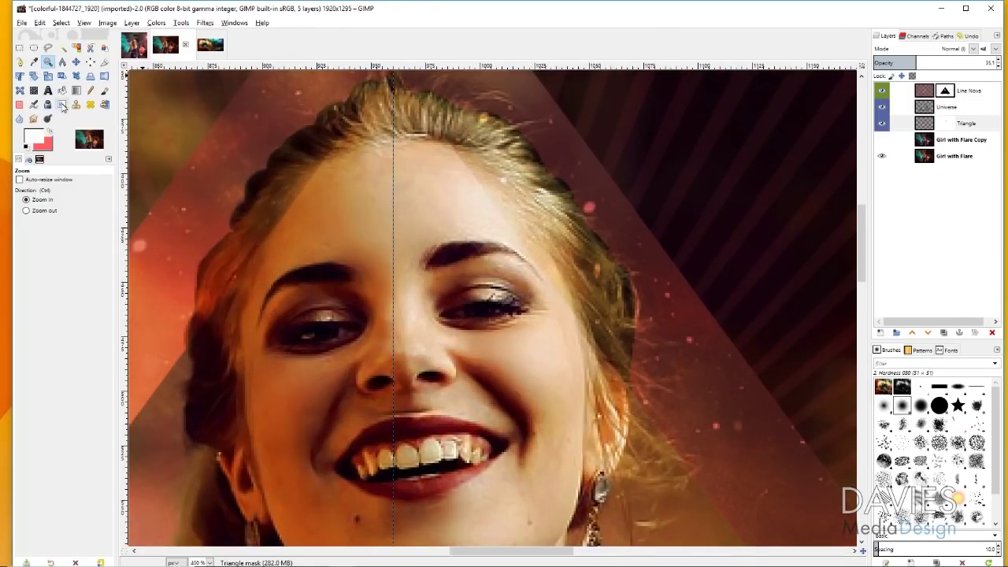
{"action": "left_click", "coordinate": [105, 91]}
{"action": "key", "text": "bracketleft"}
{"action": "key", "text": "bracketleft"}
{"action": "key", "text": "bracketleft"}
{"action": "key", "text": "bracketleft"}
{"action": "key", "text": "bracketleft"}
{"action": "key", "text": "bracketleft"}
{"action": "key", "text": "bracketleft"}
{"action": "key", "text": "bracketleft"}
{"action": "key", "text": "bracketleft"}
{"action": "key", "text": "bracketleft"}
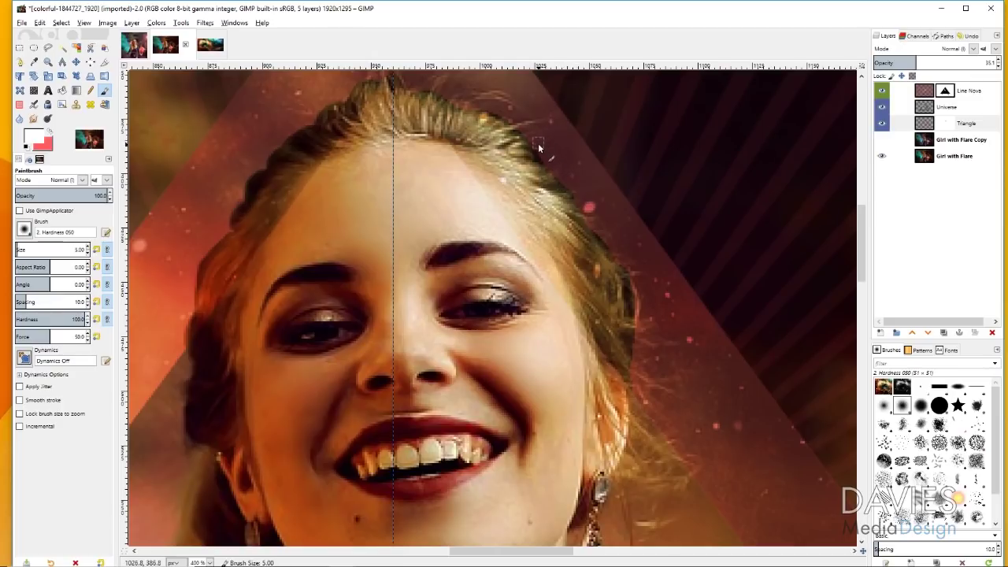
- Set the foreground color to black for painting on the Triangle mask
{"action": "scroll", "coordinate": [673, 347], "scroll_direction": "up", "scroll_amount": 3}
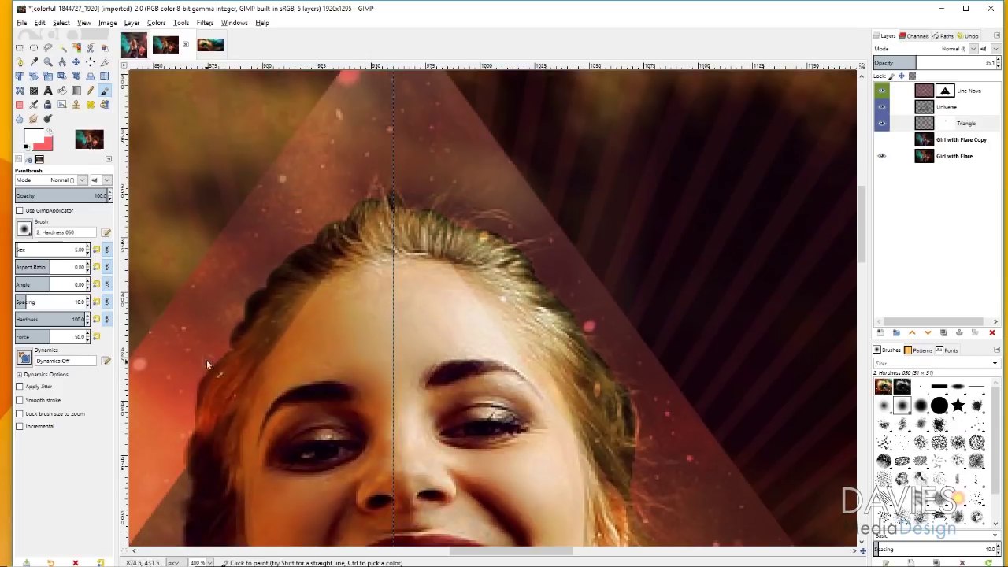
{"action": "left_click", "coordinate": [30, 138]}
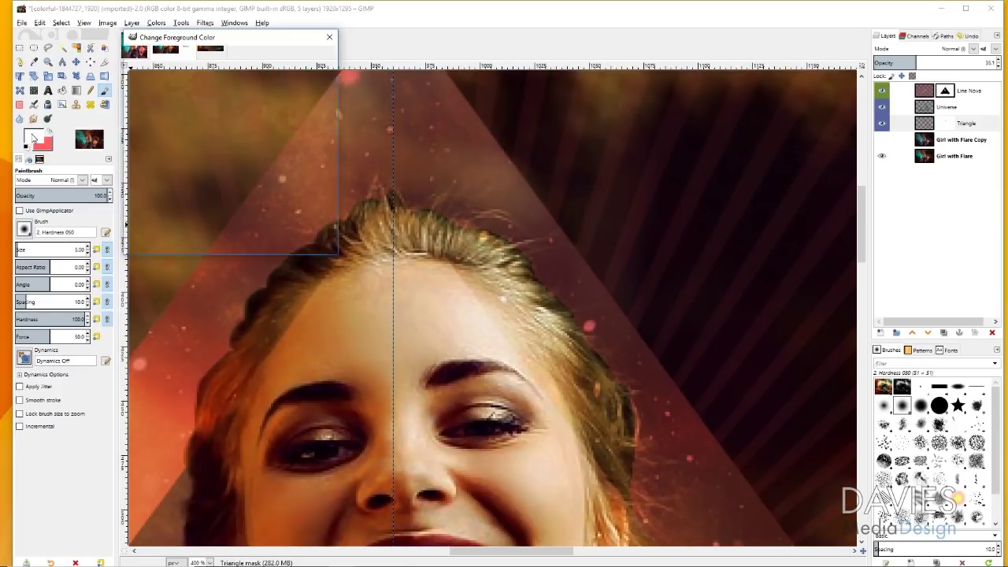
{"action": "left_click", "coordinate": [271, 206]}
{"action": "left_click", "coordinate": [258, 240]}
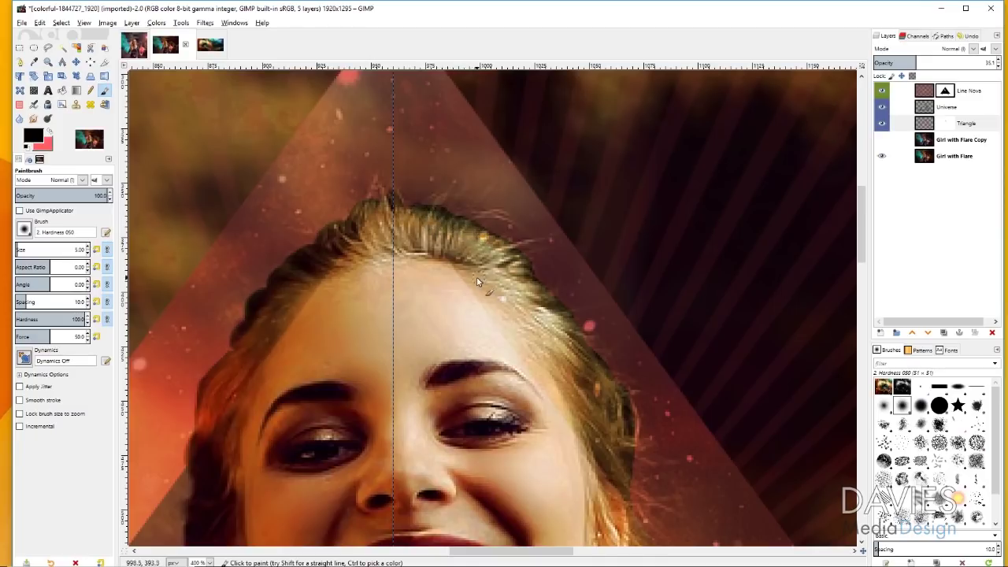
{"action": "scroll", "coordinate": [477, 282], "scroll_direction": "down", "scroll_amount": 3}
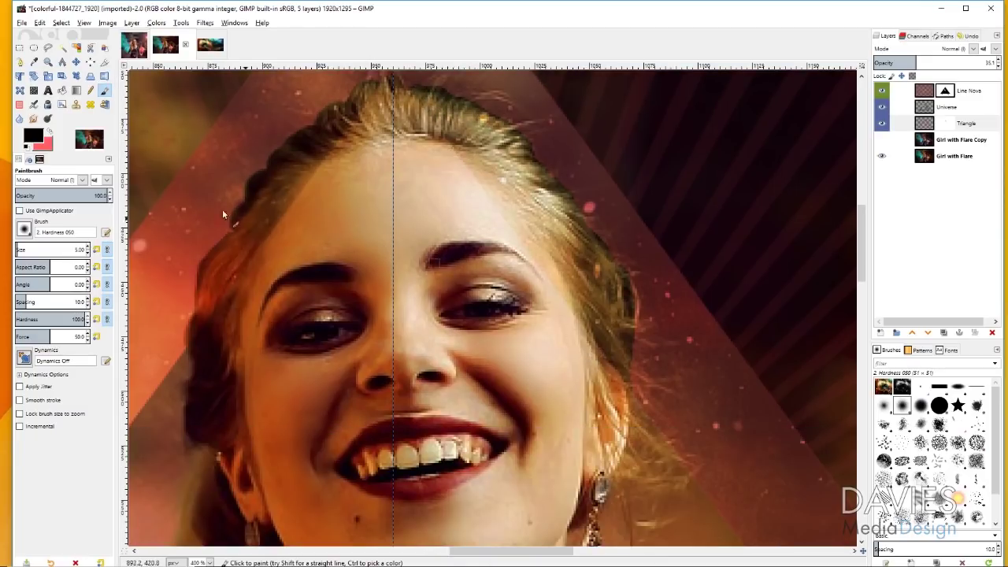
- Switch the Paintbrush to the 2. Hardness 025 brush and reduce its size to 13
{"action": "left_click", "coordinate": [25, 227]}
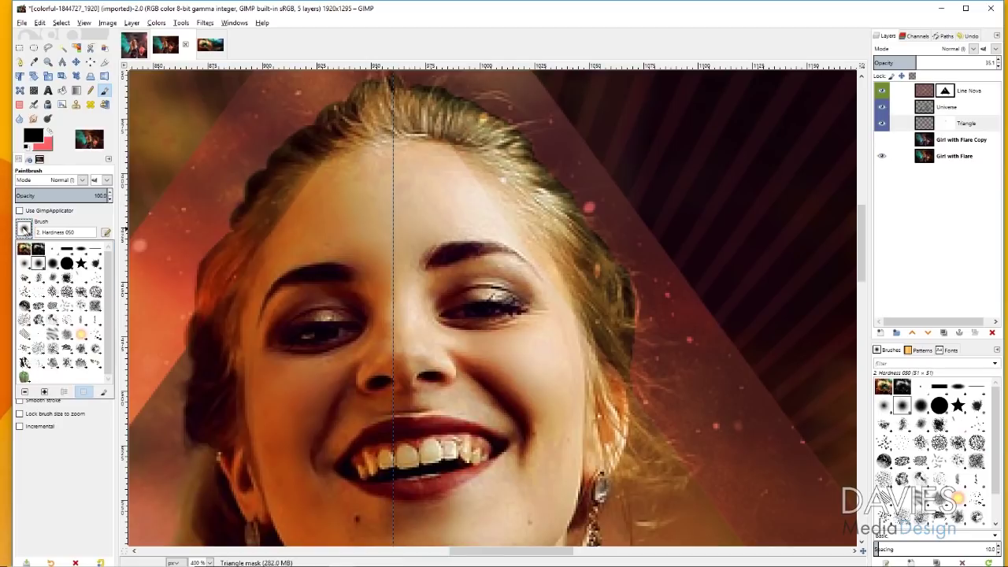
{"action": "left_click", "coordinate": [26, 265]}
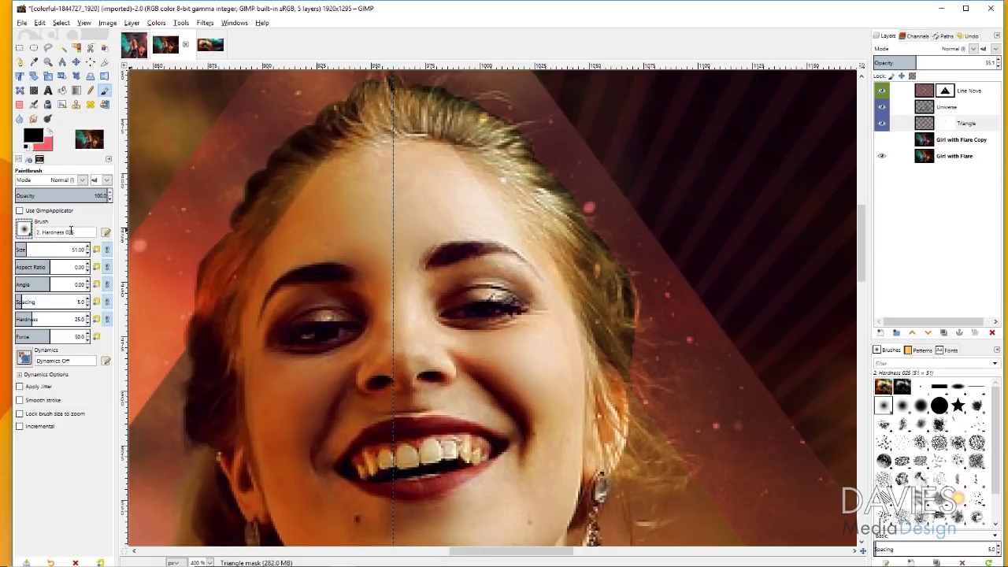
{"action": "key", "text": "bracketleft"}
{"action": "key", "text": "bracketleft"}
{"action": "key", "text": "bracketleft"}
{"action": "key", "text": "bracketleft"}
{"action": "key", "text": "bracketleft"}
{"action": "key", "text": "bracketleft"}
{"action": "key", "text": "bracketleft"}
{"action": "key", "text": "bracketleft"}
{"action": "key", "text": "bracketleft"}
{"action": "key", "text": "bracketleft"}
{"action": "key", "text": "bracketleft"}
{"action": "key", "text": "bracketleft"}
{"action": "key", "text": "bracketleft"}
{"action": "key", "text": "bracketleft"}
{"action": "key", "text": "bracketleft"}
{"action": "key", "text": "bracketleft"}
{"action": "key", "text": "bracketleft"}
{"action": "key", "text": "bracketleft"}
{"action": "key", "text": "bracketleft"}
{"action": "key", "text": "bracketleft"}
{"action": "key", "text": "bracketleft"}
{"action": "key", "text": "bracketleft"}
{"action": "key", "text": "bracketleft"}
{"action": "key", "text": "bracketleft"}
{"action": "key", "text": "bracketleft"}
{"action": "key", "text": "bracketleft"}
{"action": "key", "text": "bracketleft"}
{"action": "key", "text": "bracketleft"}
{"action": "key", "text": "bracketleft"}
{"action": "key", "text": "bracketleft"}
{"action": "key", "text": "bracketleft"}
{"action": "key", "text": "bracketleft"}
{"action": "key", "text": "bracketleft"}
{"action": "key", "text": "bracketleft"}
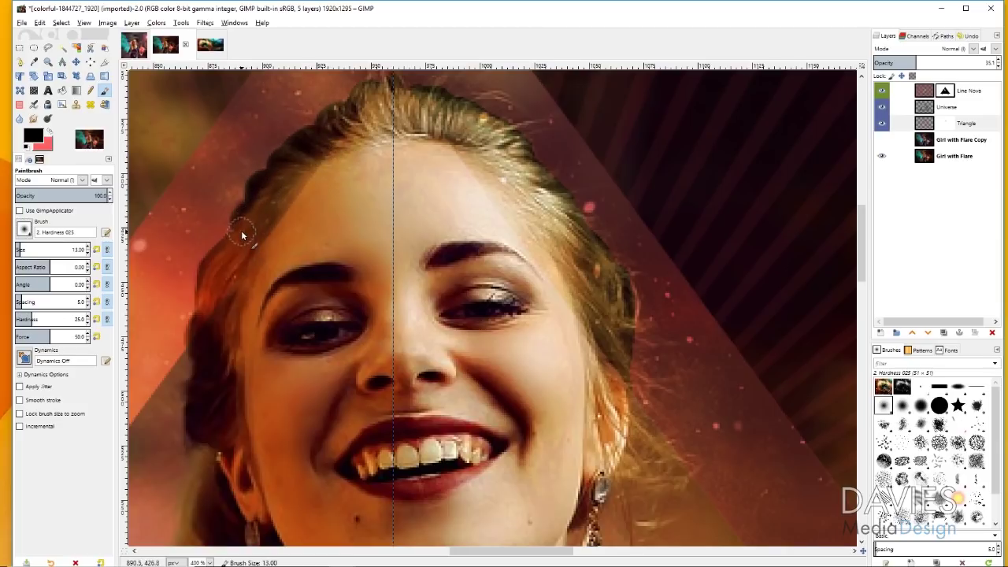
- Paint black on the Triangle mask over the lace sleeve of the arm holding the red flare, where the triangle's base crosses it
{"action": "scroll", "coordinate": [563, 236], "scroll_direction": "up", "scroll_amount": 3}
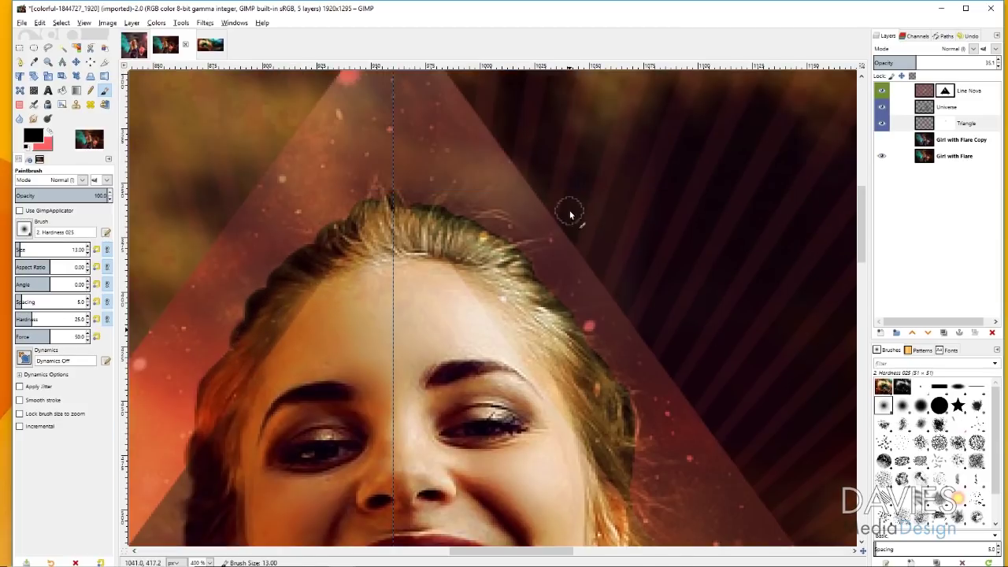
{"action": "scroll", "coordinate": [583, 218], "scroll_direction": "down", "scroll_amount": 15}
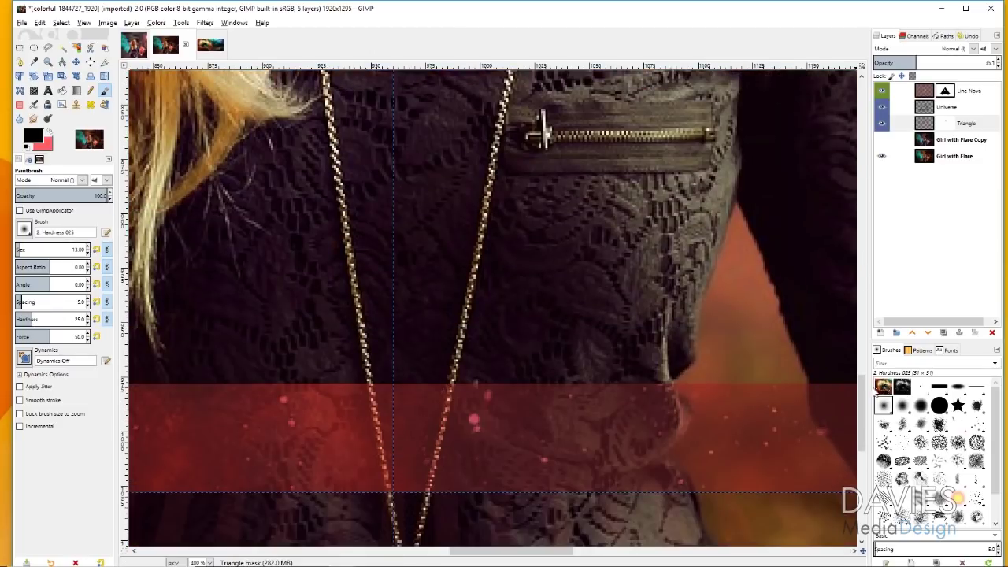
{"action": "left_click_drag", "start_coordinate": [484, 550], "coordinate": [546, 550]}
{"action": "scroll", "coordinate": [586, 451], "scroll_direction": "down", "scroll_amount": 5}
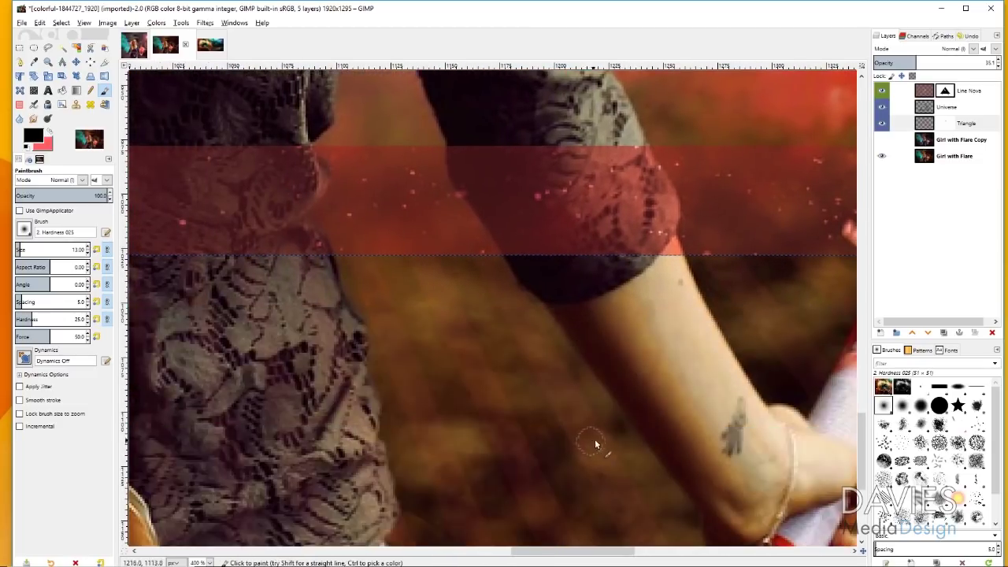
{"action": "scroll", "coordinate": [592, 450], "scroll_direction": "up", "scroll_amount": 3}
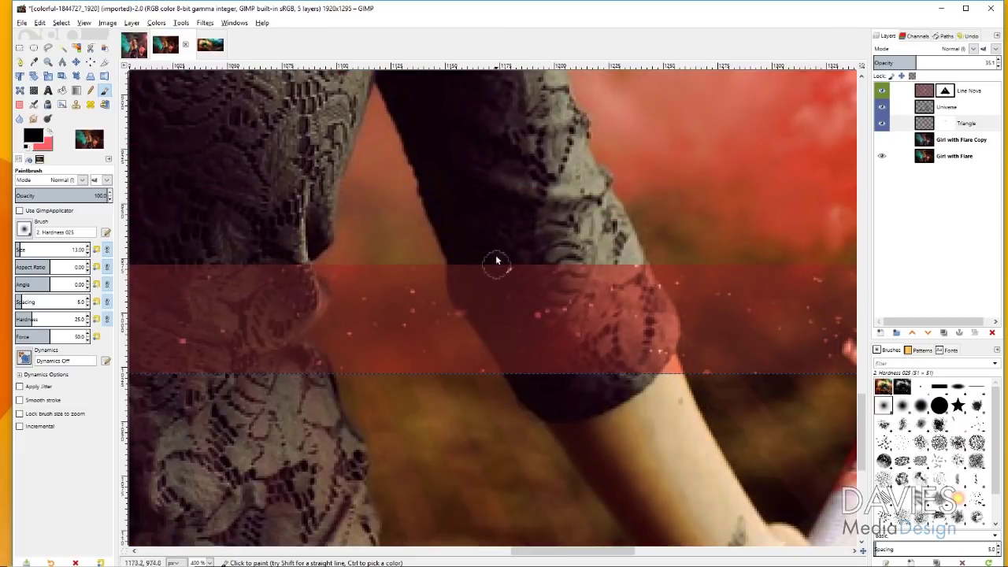
{"action": "mouse_move", "coordinate": [460, 271]}
{"action": "left_mouse_down"}
{"action": "mouse_move", "coordinate": [468, 312]}
{"action": "mouse_move", "coordinate": [526, 373]}
{"action": "mouse_move", "coordinate": [579, 369]}
{"action": "left_mouse_up"}
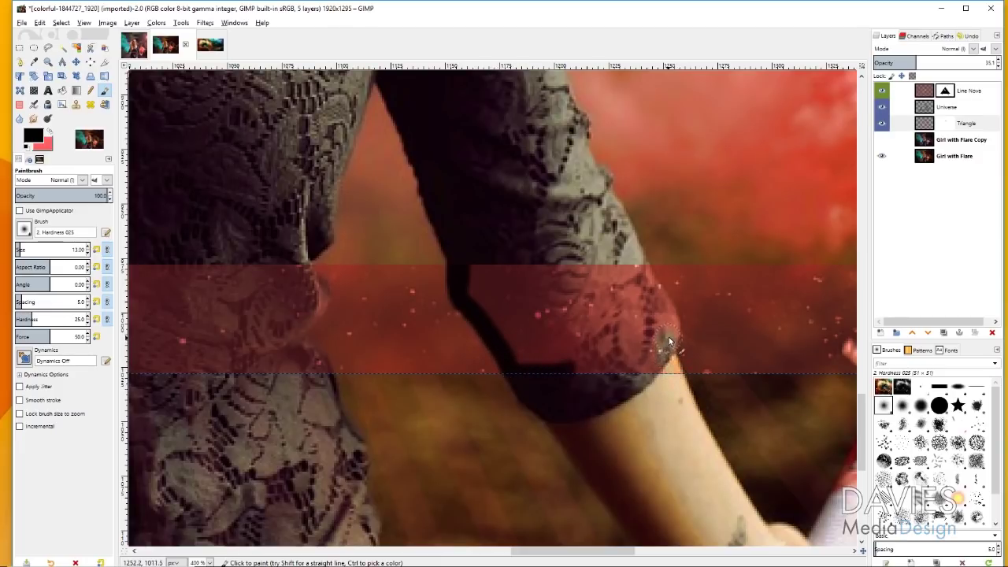
{"action": "mouse_move", "coordinate": [600, 264]}
{"action": "left_mouse_down"}
{"action": "mouse_move", "coordinate": [471, 279]}
{"action": "mouse_move", "coordinate": [485, 300]}
{"action": "mouse_move", "coordinate": [504, 282]}
{"action": "mouse_move", "coordinate": [520, 297]}
{"action": "mouse_move", "coordinate": [610, 299]}
{"action": "left_mouse_up"}
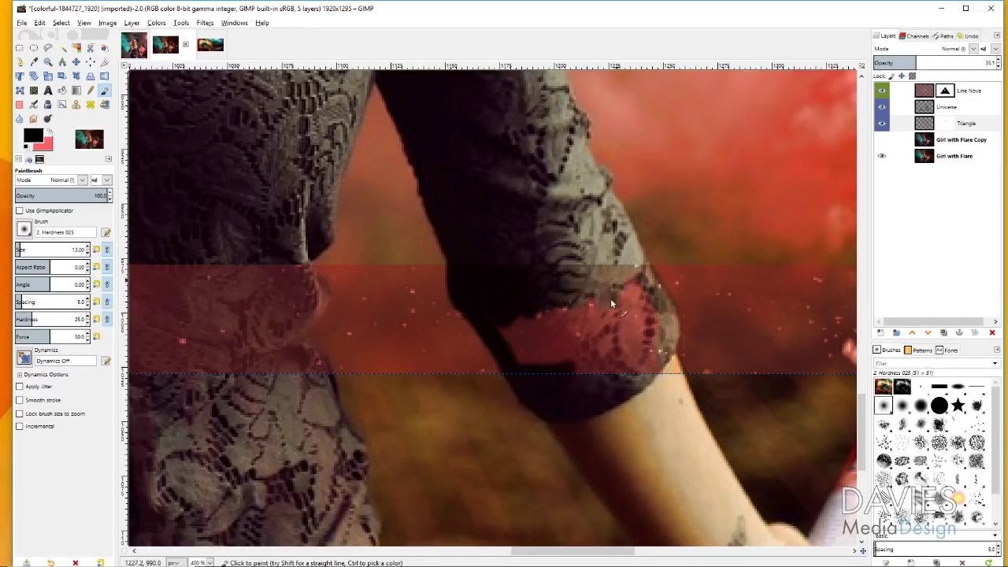
{"action": "mouse_move", "coordinate": [647, 332]}
{"action": "left_mouse_down"}
{"action": "mouse_move", "coordinate": [661, 359]}
{"action": "mouse_move", "coordinate": [637, 343]}
{"action": "mouse_move", "coordinate": [577, 377]}
{"action": "left_mouse_up"}
{"action": "mouse_move", "coordinate": [565, 337]}
{"action": "left_mouse_down"}
{"action": "mouse_move", "coordinate": [542, 342]}
{"action": "mouse_move", "coordinate": [536, 362]}
{"action": "mouse_move", "coordinate": [523, 352]}
{"action": "mouse_move", "coordinate": [518, 363]}
{"action": "mouse_move", "coordinate": [493, 329]}
{"action": "left_mouse_up"}
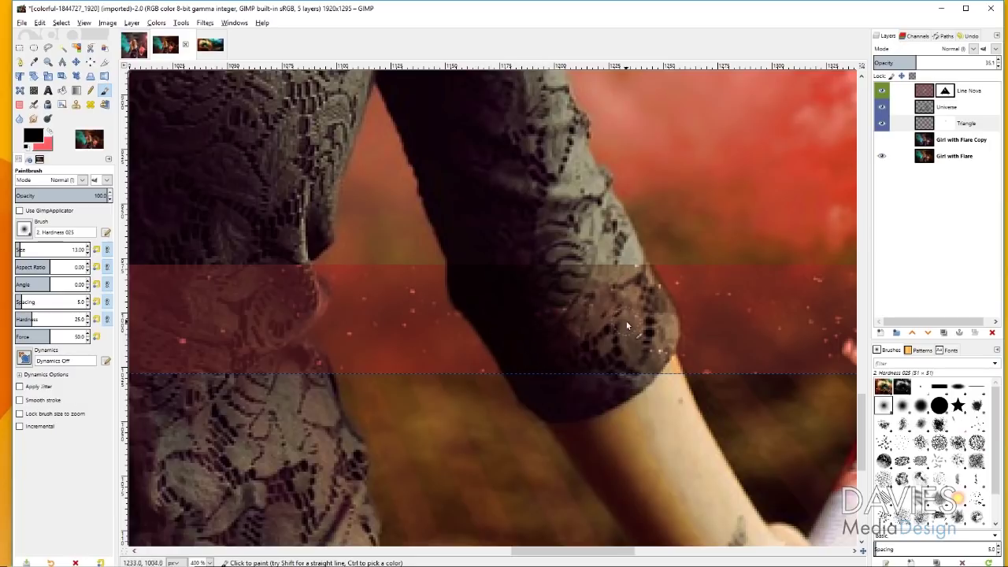
- Paint black on the Triangle mask over the other forearm and the flare in that hand, where the triangle's base crosses them
{"action": "left_click_drag", "start_coordinate": [613, 551], "coordinate": [407, 555]}
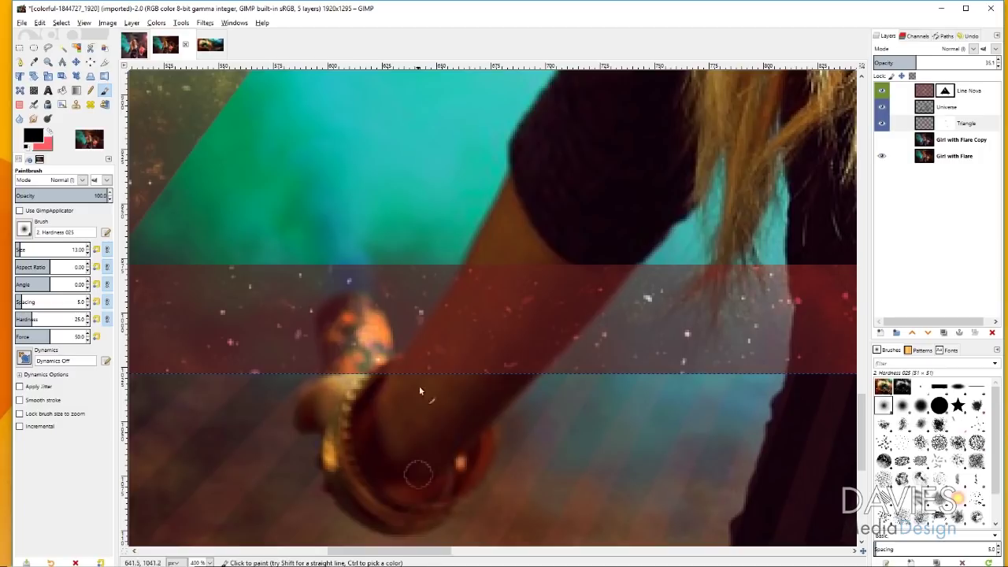
{"action": "mouse_move", "coordinate": [330, 363]}
{"action": "left_mouse_down"}
{"action": "mouse_move", "coordinate": [327, 313]}
{"action": "mouse_move", "coordinate": [358, 302]}
{"action": "mouse_move", "coordinate": [377, 326]}
{"action": "mouse_move", "coordinate": [382, 368]}
{"action": "mouse_move", "coordinate": [354, 306]}
{"action": "left_mouse_up"}
{"action": "mouse_move", "coordinate": [456, 271]}
{"action": "left_mouse_down"}
{"action": "mouse_move", "coordinate": [555, 258]}
{"action": "mouse_move", "coordinate": [603, 258]}
{"action": "mouse_move", "coordinate": [622, 275]}
{"action": "mouse_move", "coordinate": [542, 368]}
{"action": "mouse_move", "coordinate": [400, 377]}
{"action": "mouse_move", "coordinate": [450, 312]}
{"action": "mouse_move", "coordinate": [486, 292]}
{"action": "mouse_move", "coordinate": [462, 290]}
{"action": "mouse_move", "coordinate": [507, 290]}
{"action": "mouse_move", "coordinate": [459, 344]}
{"action": "mouse_move", "coordinate": [511, 309]}
{"action": "mouse_move", "coordinate": [524, 327]}
{"action": "mouse_move", "coordinate": [511, 332]}
{"action": "mouse_move", "coordinate": [500, 379]}
{"action": "mouse_move", "coordinate": [567, 314]}
{"action": "mouse_move", "coordinate": [502, 361]}
{"action": "mouse_move", "coordinate": [543, 303]}
{"action": "mouse_move", "coordinate": [513, 307]}
{"action": "left_mouse_up"}
- Paint black on the Triangle mask over the orange and red smoke rising from the red flare at the triangle's corner
{"action": "left_click_drag", "start_coordinate": [386, 551], "coordinate": [642, 498]}
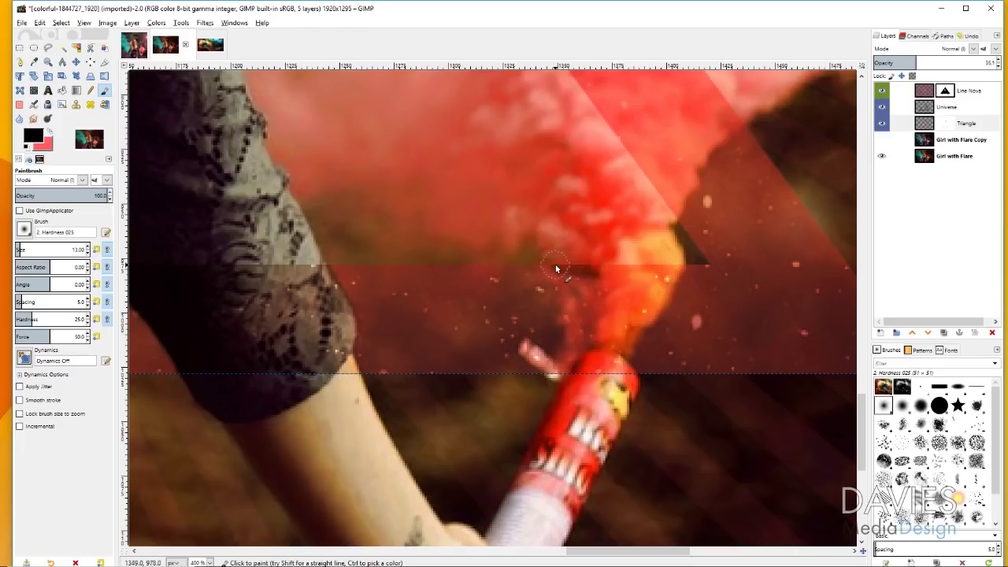
{"action": "mouse_move", "coordinate": [554, 270]}
{"action": "left_mouse_down"}
{"action": "mouse_move", "coordinate": [576, 367]}
{"action": "mouse_move", "coordinate": [606, 335]}
{"action": "left_mouse_up"}
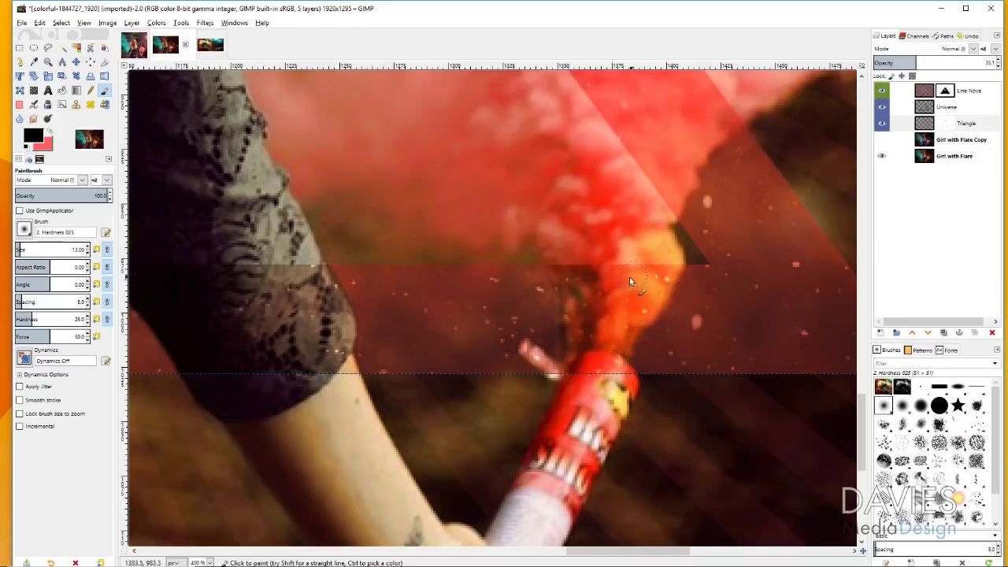
{"action": "scroll", "coordinate": [630, 283], "scroll_direction": "up", "scroll_amount": 3}
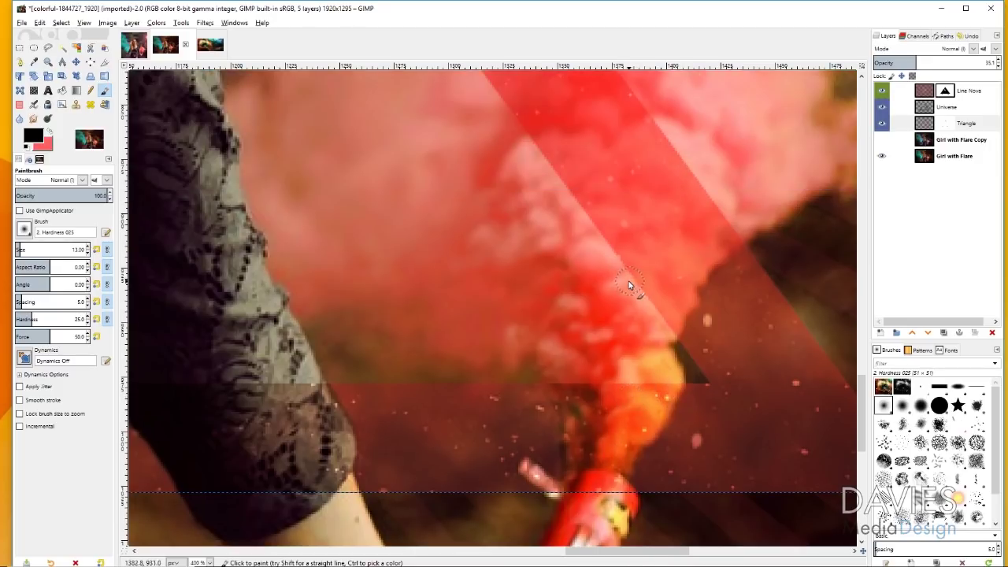
{"action": "scroll", "coordinate": [642, 315], "scroll_direction": "up", "scroll_amount": 3}
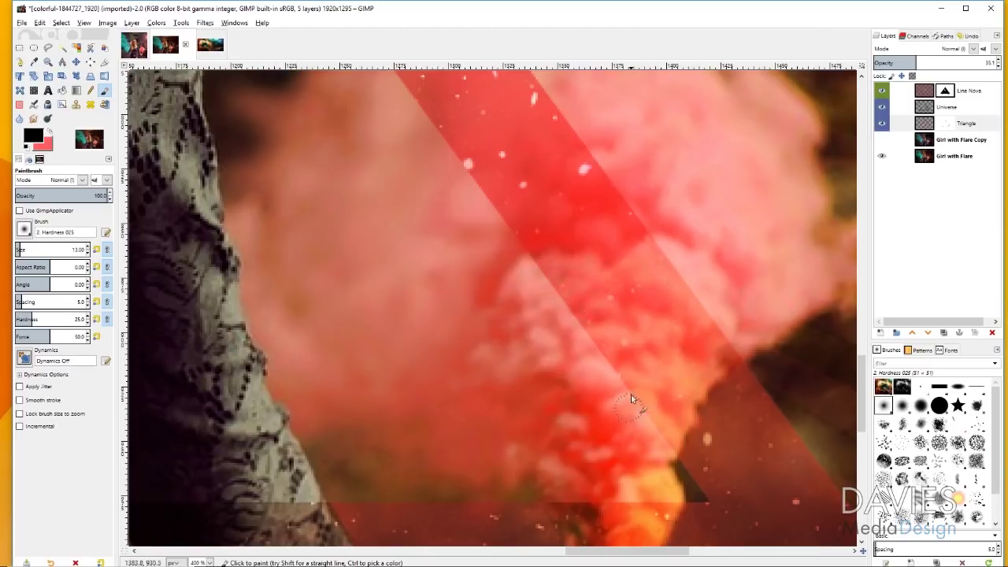
- Turn the Triangle layer's mask into a selection
{"action": "left_click", "coordinate": [48, 61]}
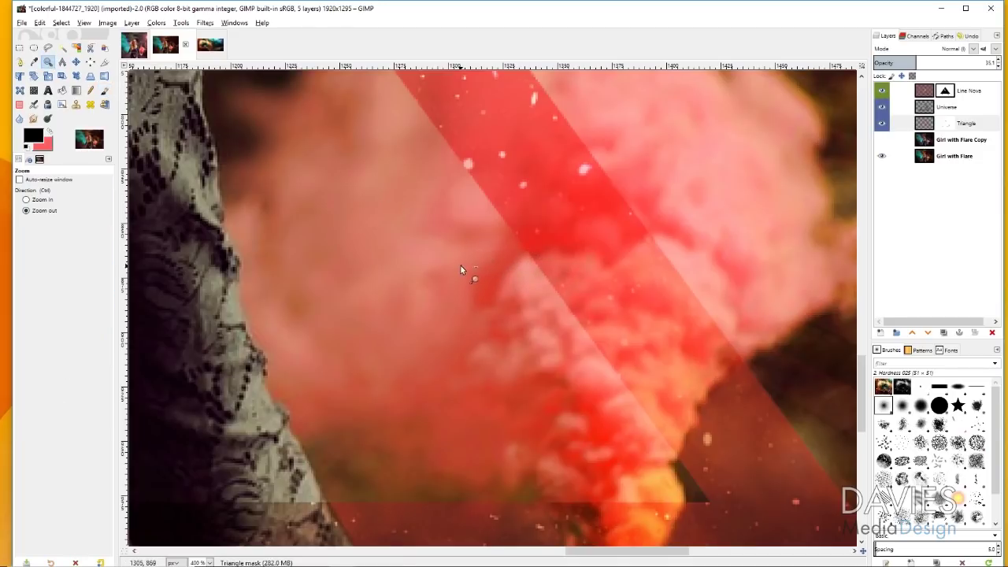
{"action": "left_click", "coordinate": [460, 267]}
{"action": "left_click", "coordinate": [414, 273]}
{"action": "left_click", "coordinate": [331, 257]}
{"action": "left_click", "coordinate": [275, 237]}
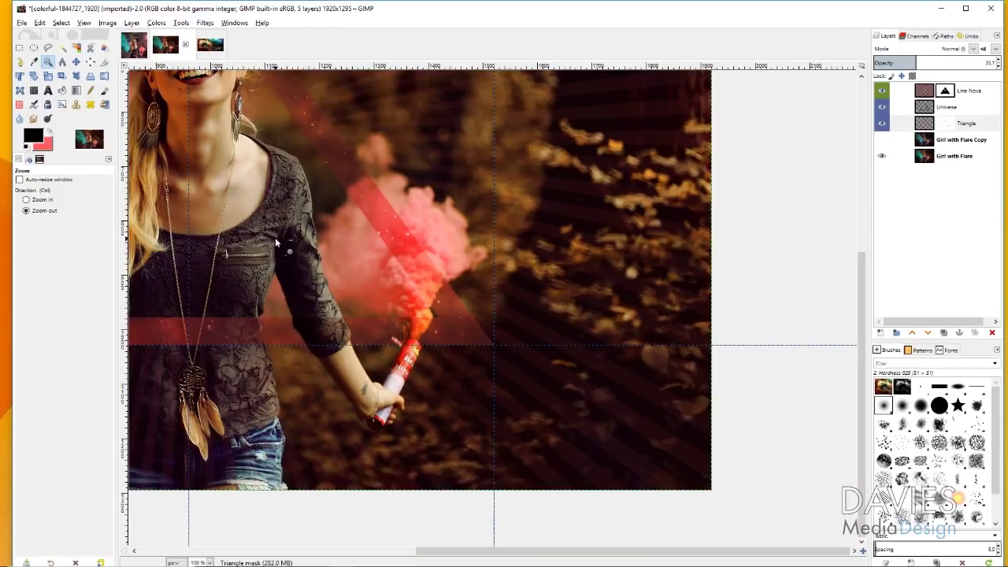
{"action": "left_click", "coordinate": [261, 228], "text": "ctrl"}
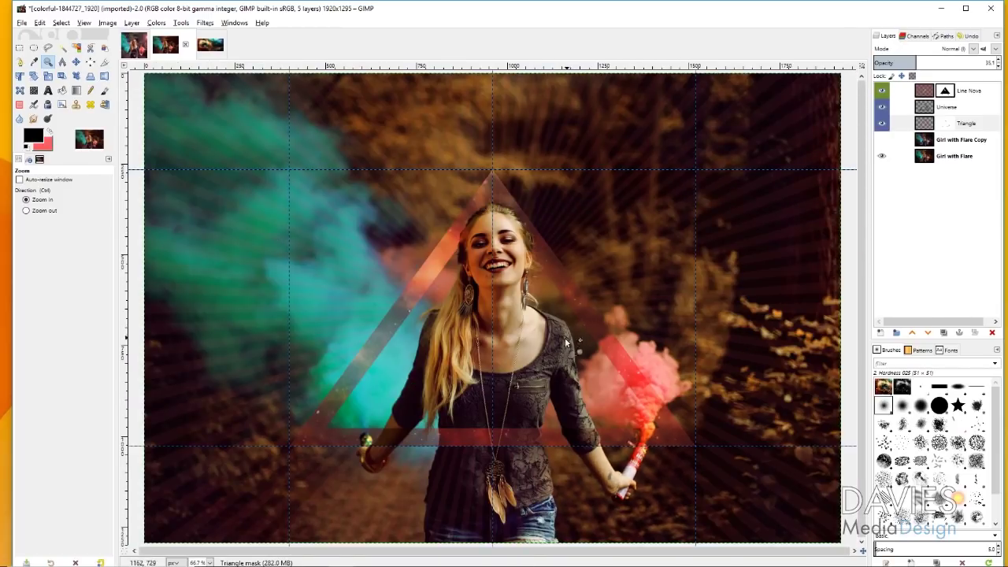
{"action": "left_click", "coordinate": [928, 111]}
{"action": "left_click", "coordinate": [948, 125]}
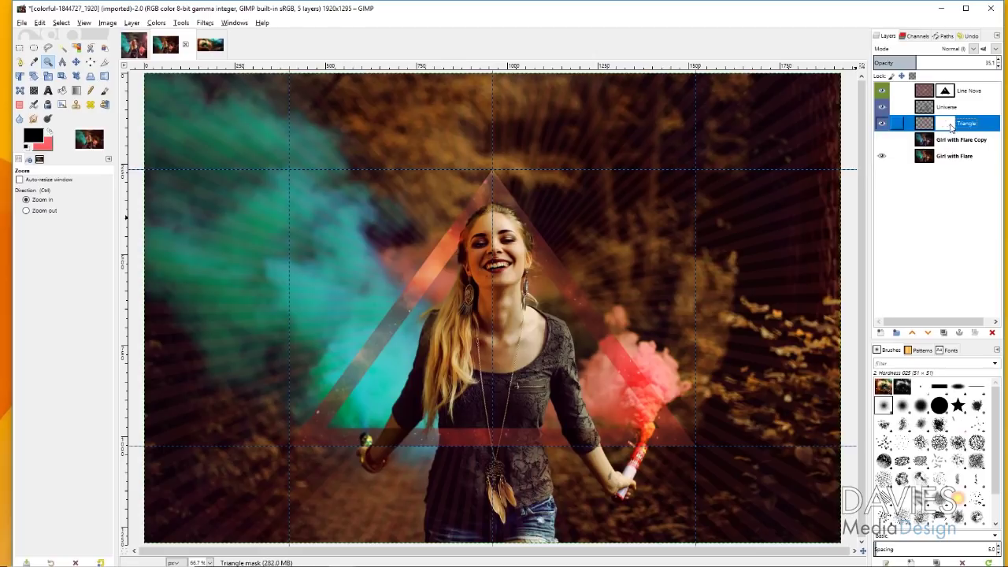
{"action": "right_click", "coordinate": [951, 128]}
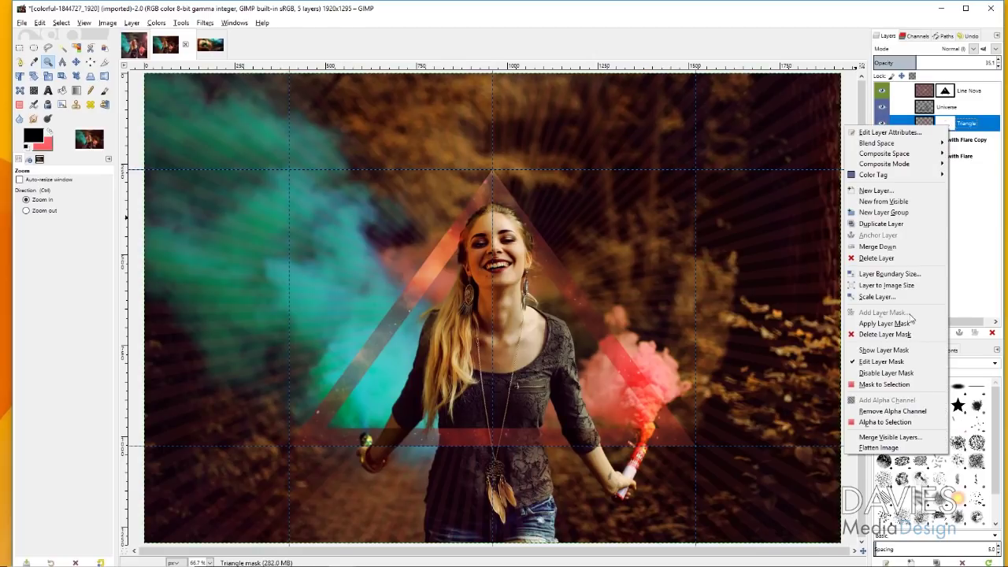
{"action": "left_click", "coordinate": [917, 386]}
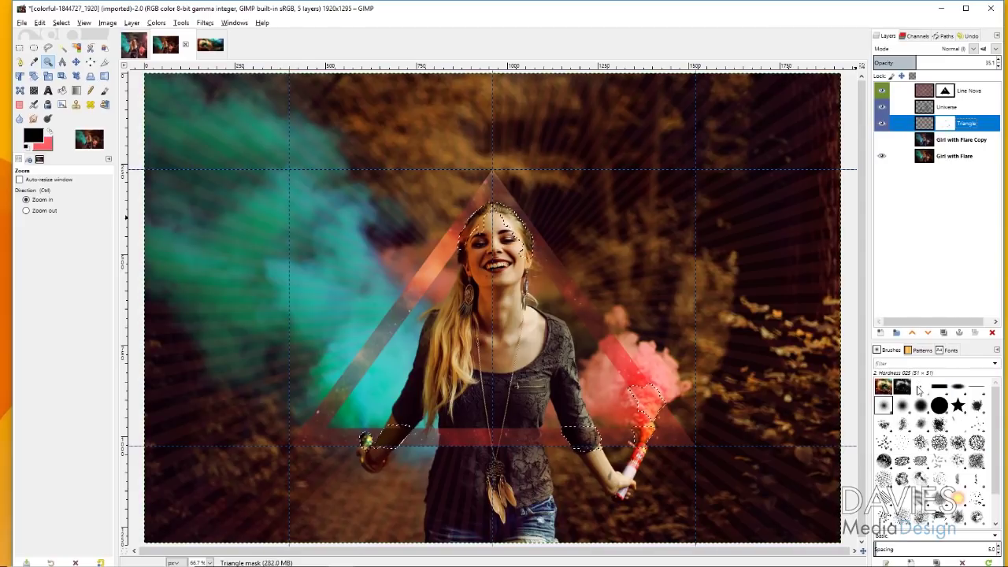
- Add a layer mask initialized to Selection to the Universe layer and clear the selection
{"action": "left_click", "coordinate": [937, 109]}
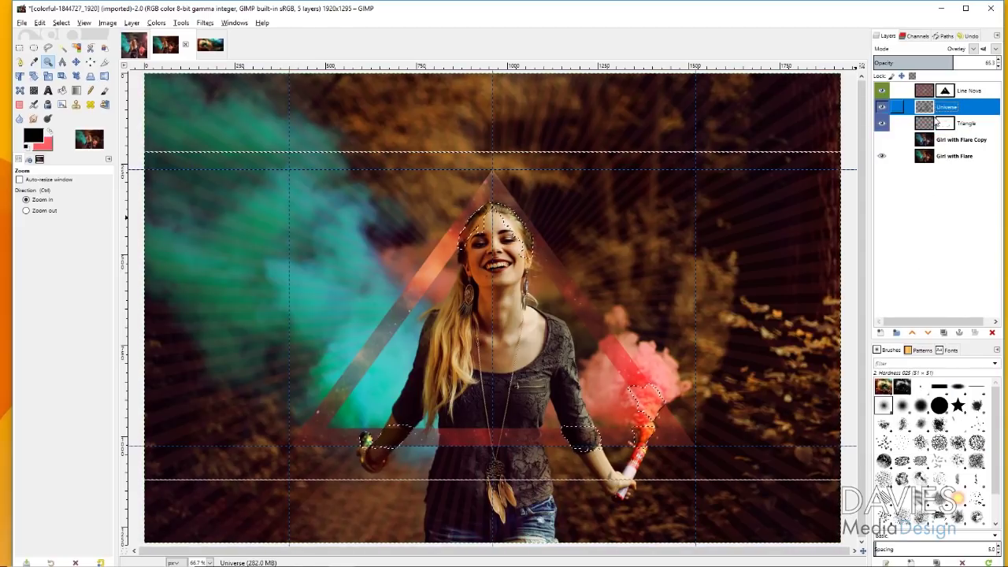
{"action": "right_click", "coordinate": [932, 109]}
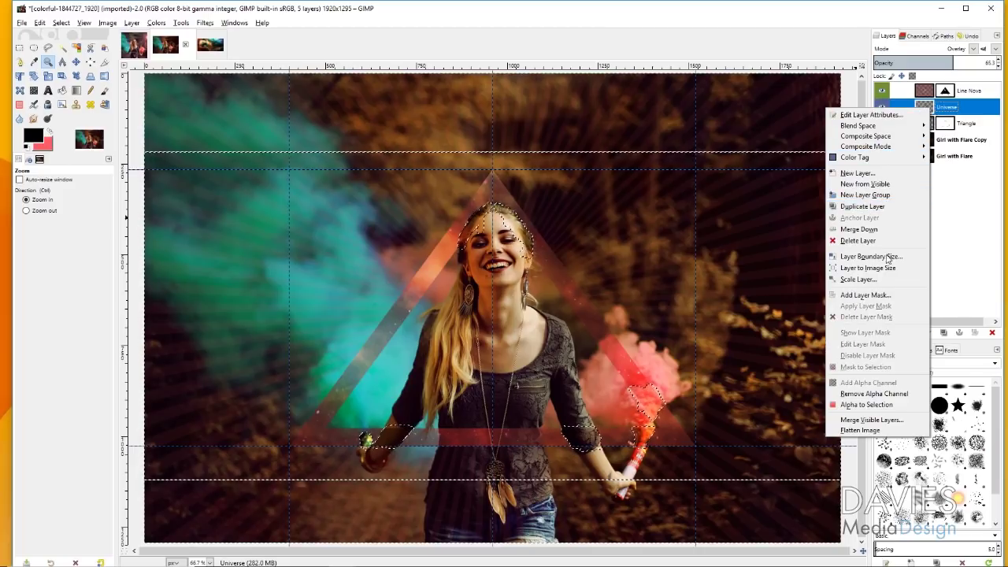
{"action": "left_click", "coordinate": [895, 295]}
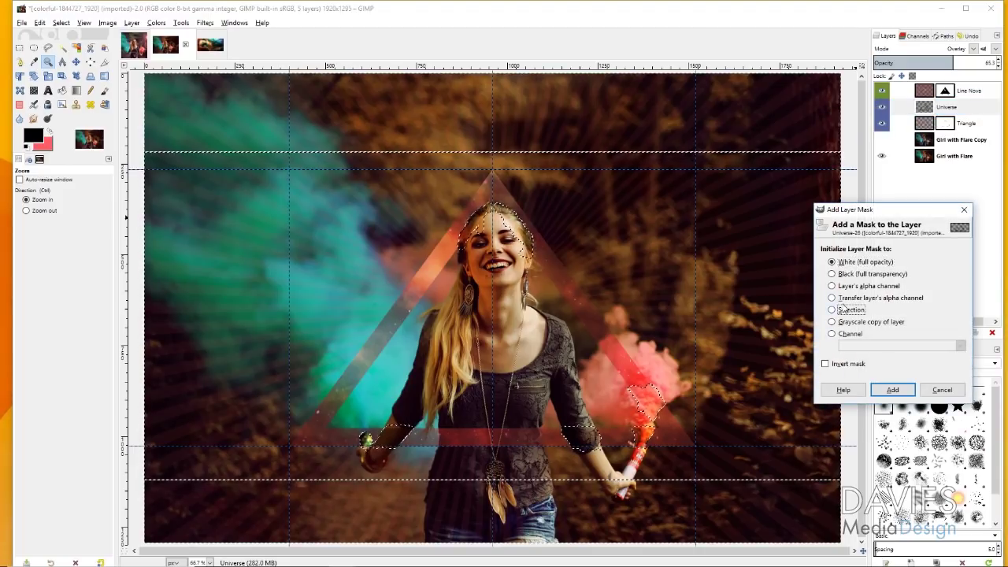
{"action": "left_click", "coordinate": [893, 389]}
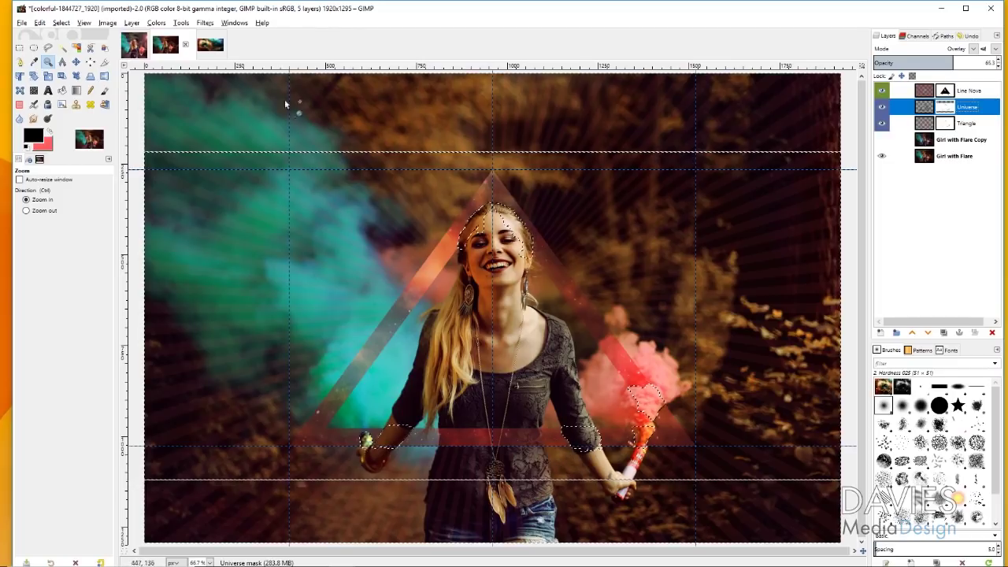
{"action": "left_click", "coordinate": [66, 23]}
{"action": "left_click", "coordinate": [79, 48]}
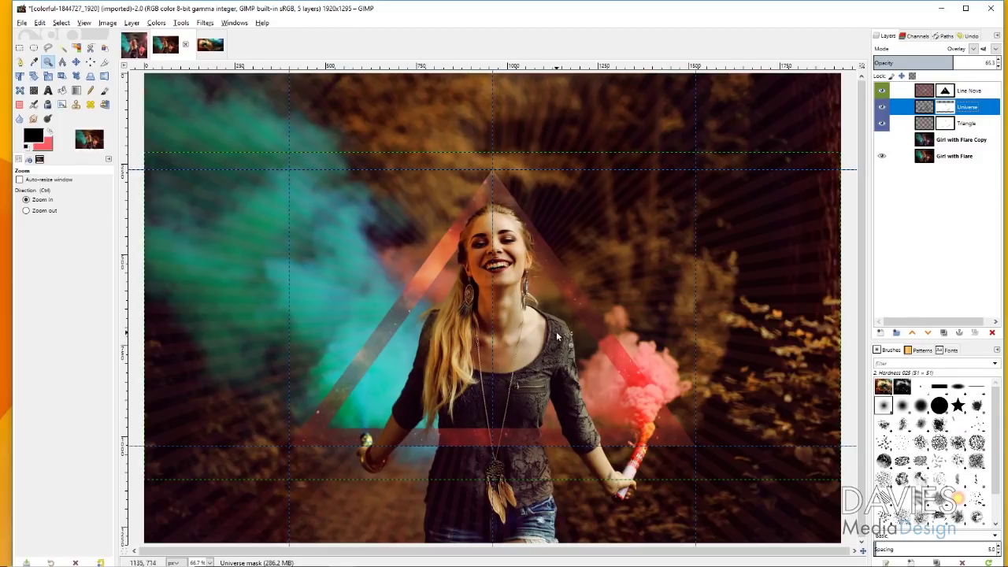
- Hide the guides to view the whole composition without them
{"action": "left_click", "coordinate": [532, 337], "text": "ctrl"}
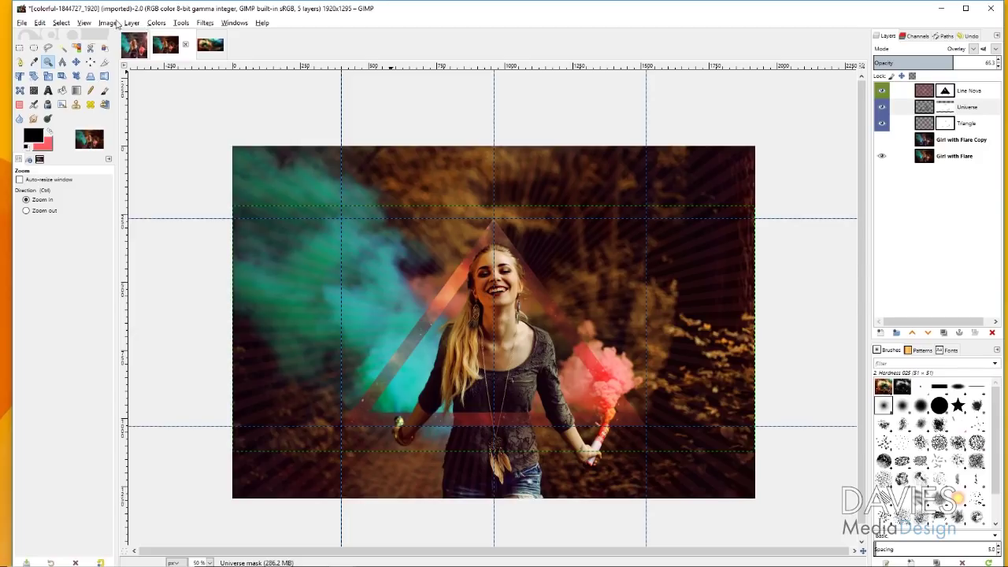
{"action": "left_click", "coordinate": [85, 23]}
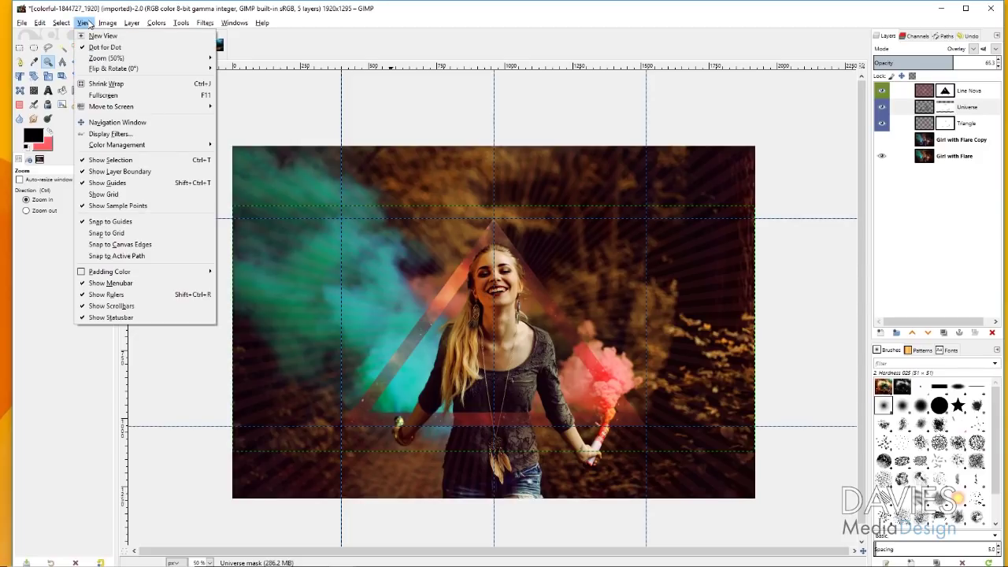
{"action": "left_click", "coordinate": [113, 183]}
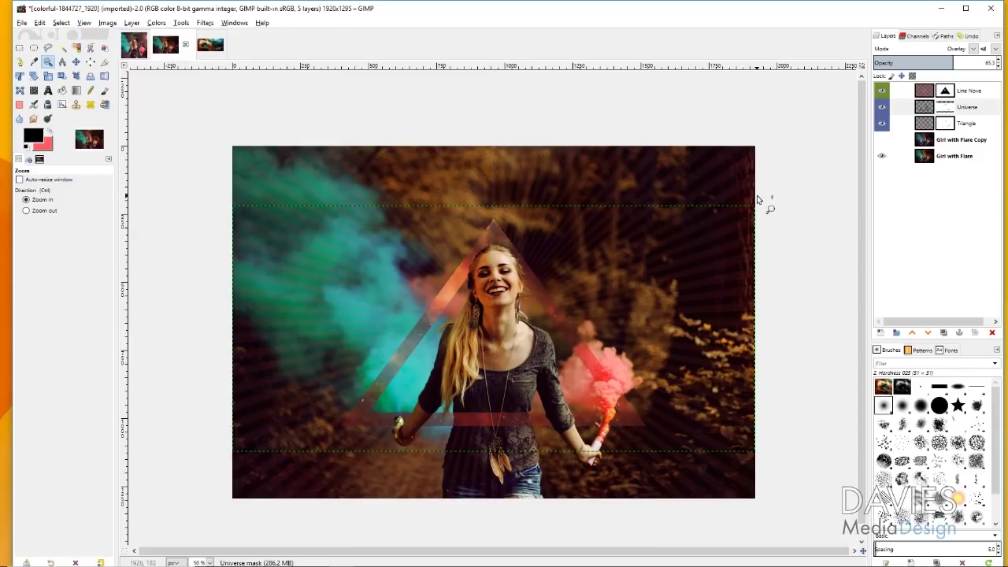
- Select the Girl with Flare layer and make the Girl with Flare Copy layer visible
{"action": "key", "text": "End"}
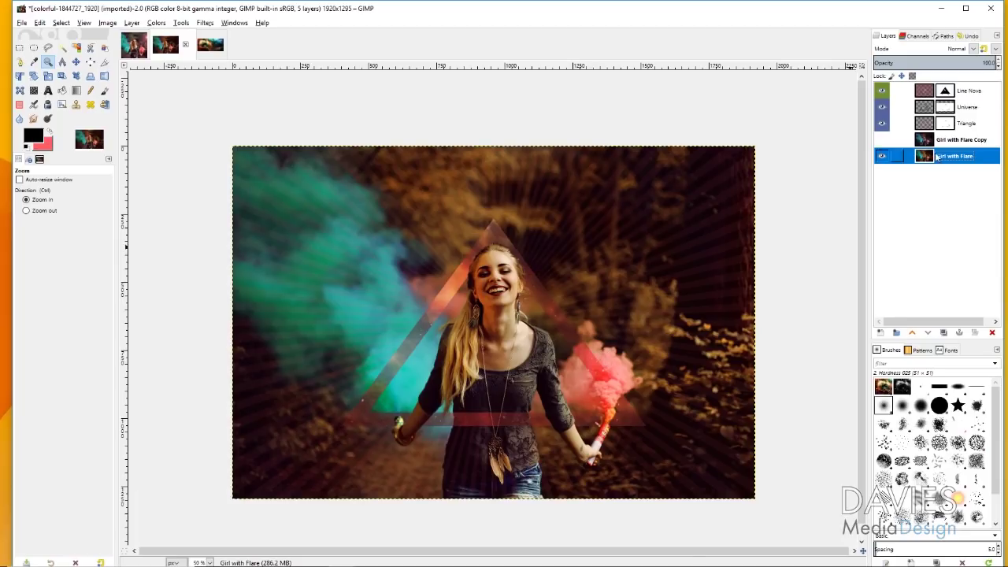
{"action": "left_click", "coordinate": [886, 142]}
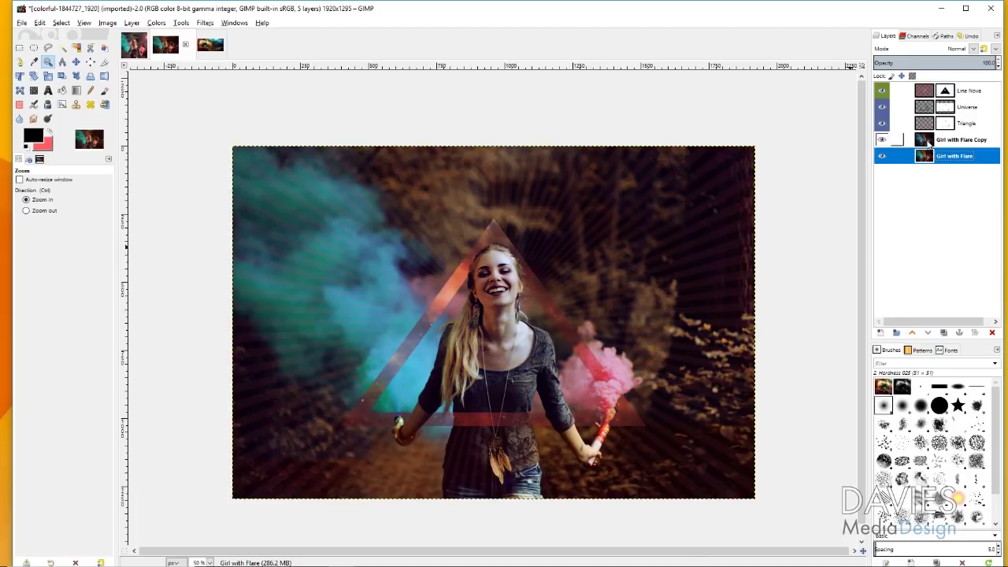
- Add a White (full opacity) layer mask to the Girl with Flare Copy layer
{"action": "left_click", "coordinate": [956, 140]}
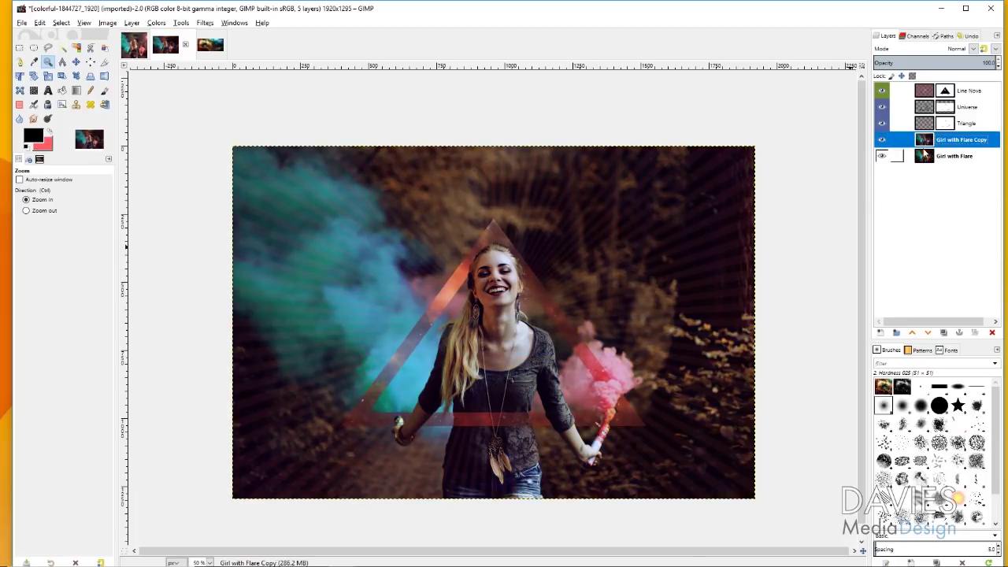
{"action": "right_click", "coordinate": [925, 142]}
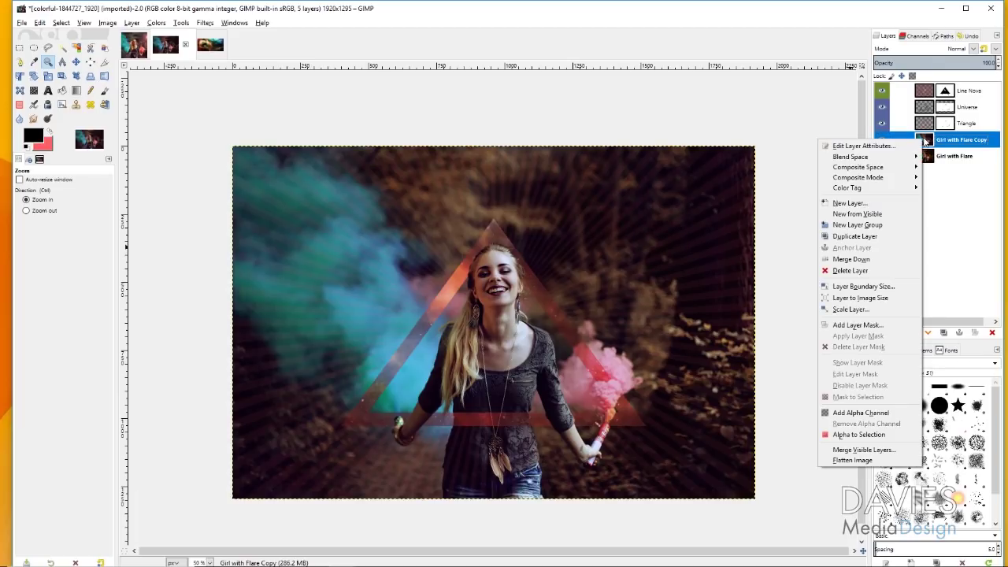
{"action": "left_click", "coordinate": [888, 325]}
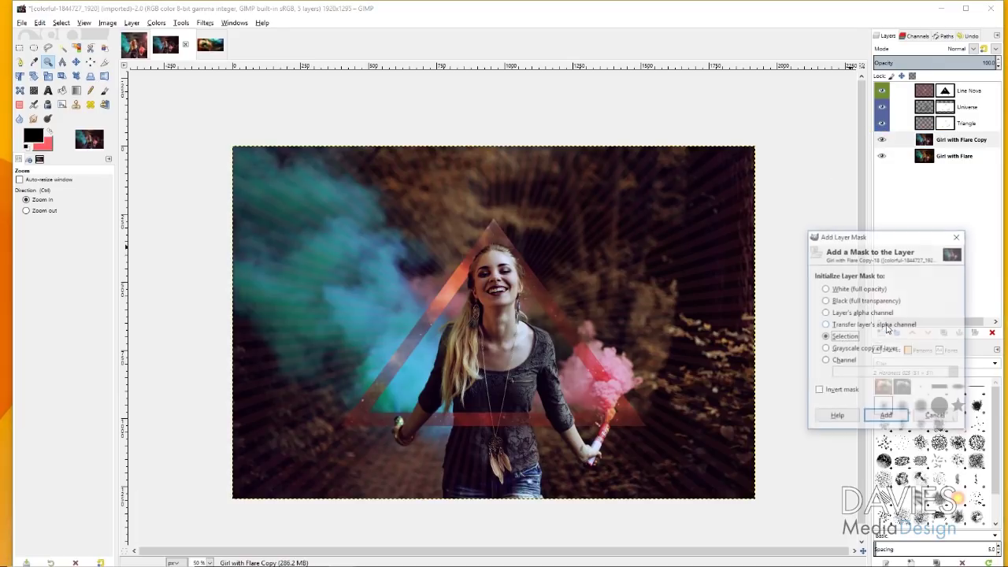
{"action": "left_click", "coordinate": [826, 289]}
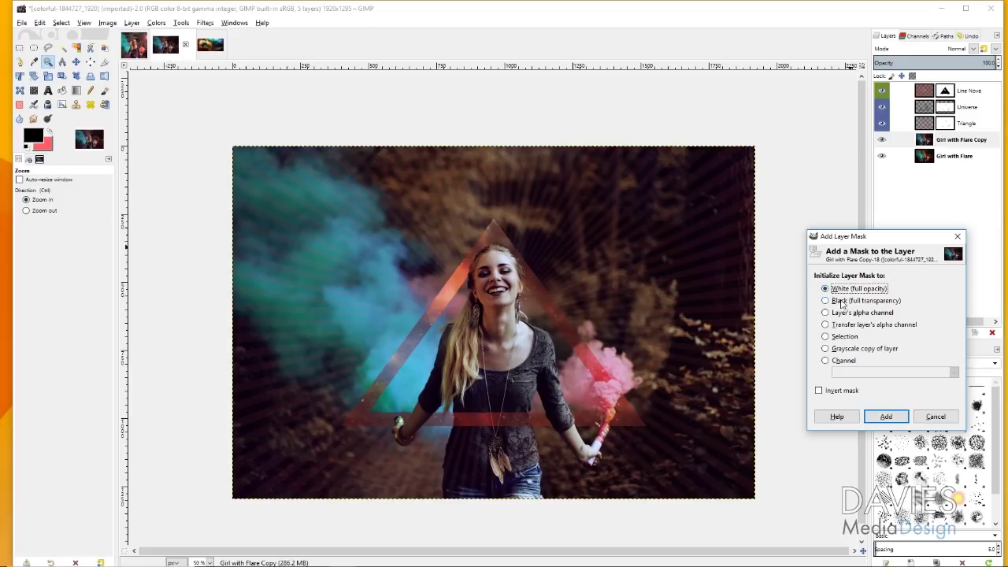
{"action": "left_click", "coordinate": [884, 417]}
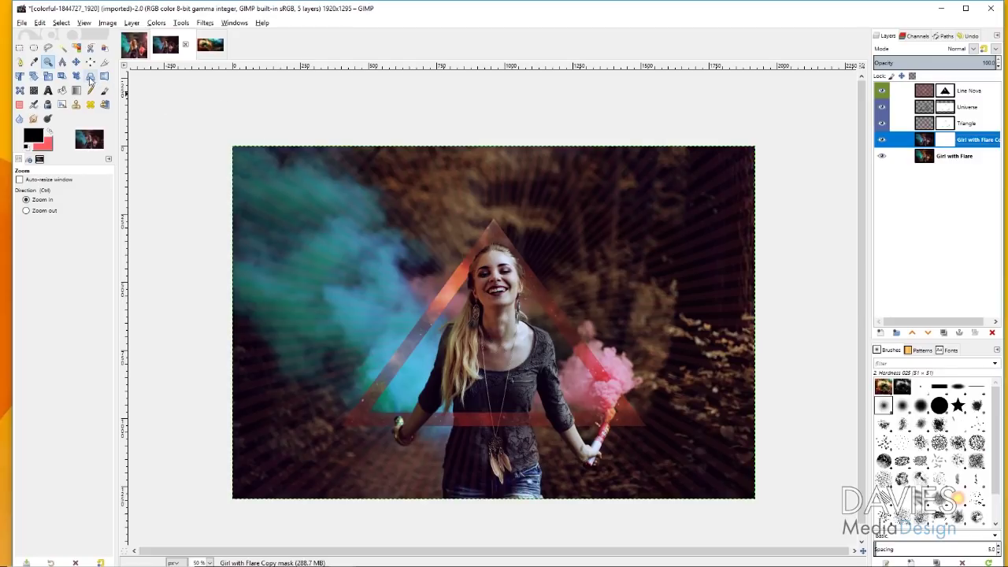
- Paint black with the Paintbrush over the woman's face on the Girl with Flare Copy mask, using a brush of about 87 px
{"action": "left_click", "coordinate": [504, 323]}
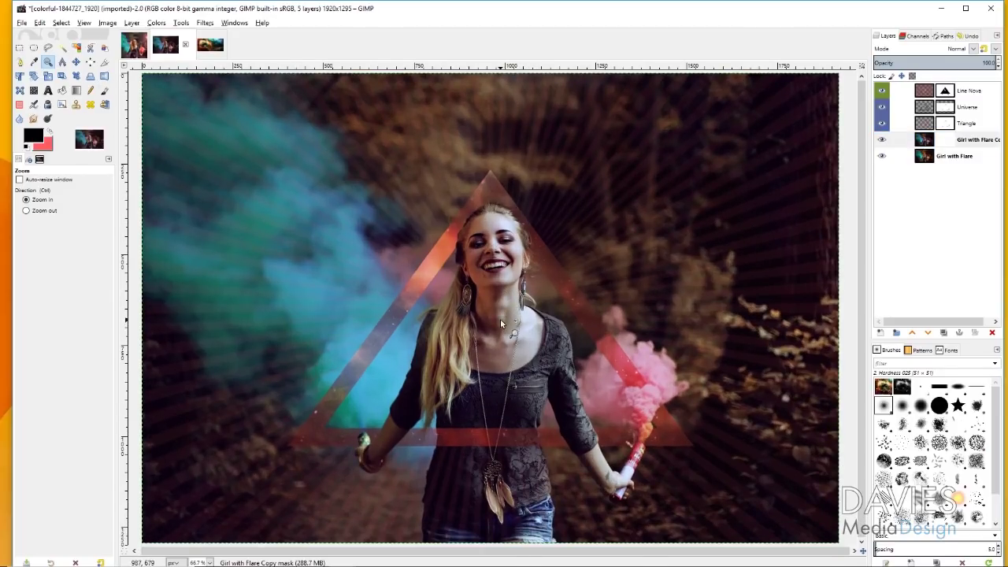
{"action": "left_click", "coordinate": [500, 319]}
{"action": "scroll", "coordinate": [500, 319], "scroll_direction": "down", "scroll_amount": 3}
{"action": "scroll", "coordinate": [499, 318], "scroll_direction": "up", "scroll_amount": 3}
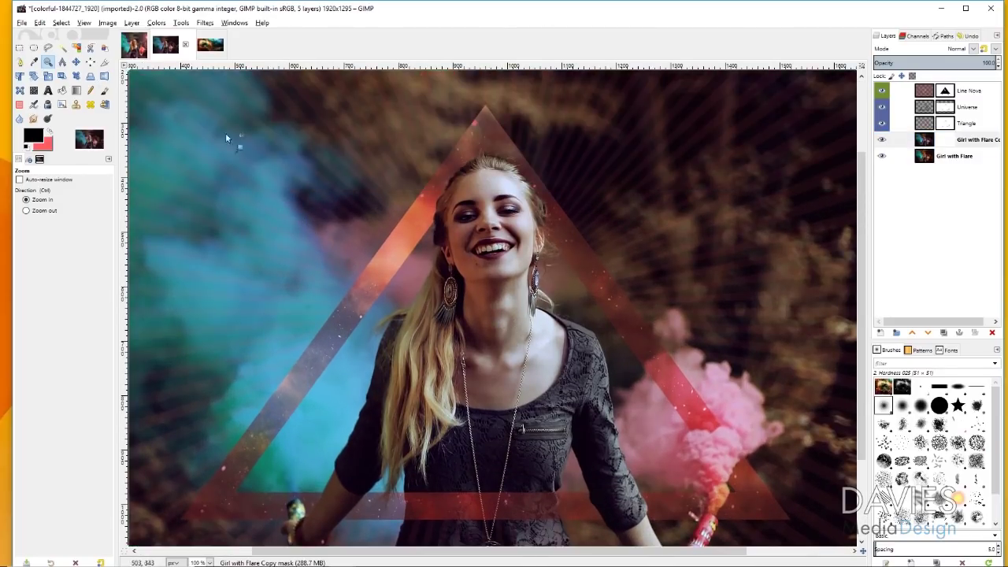
{"action": "left_click", "coordinate": [105, 90]}
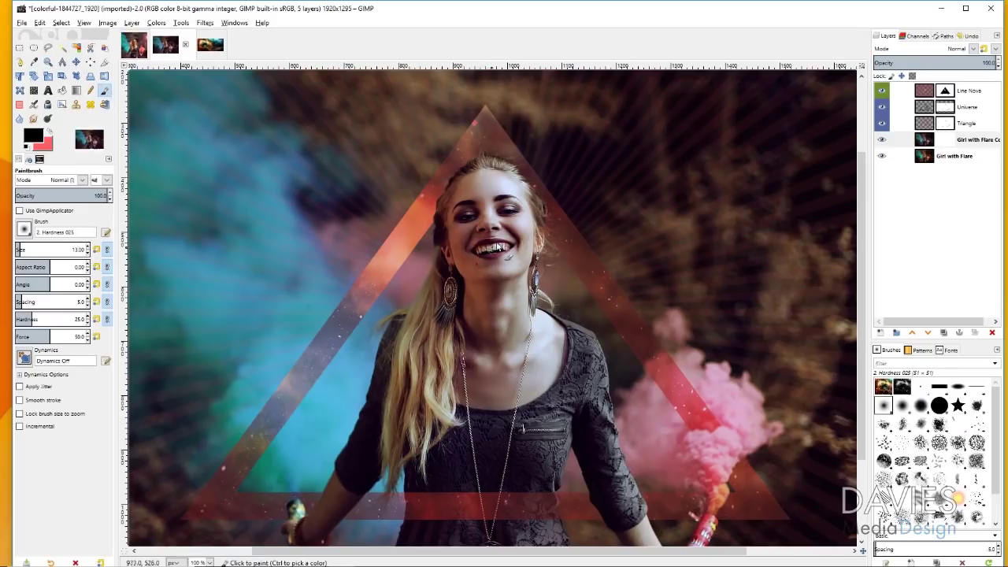
{"action": "key", "text": "bracketright"}
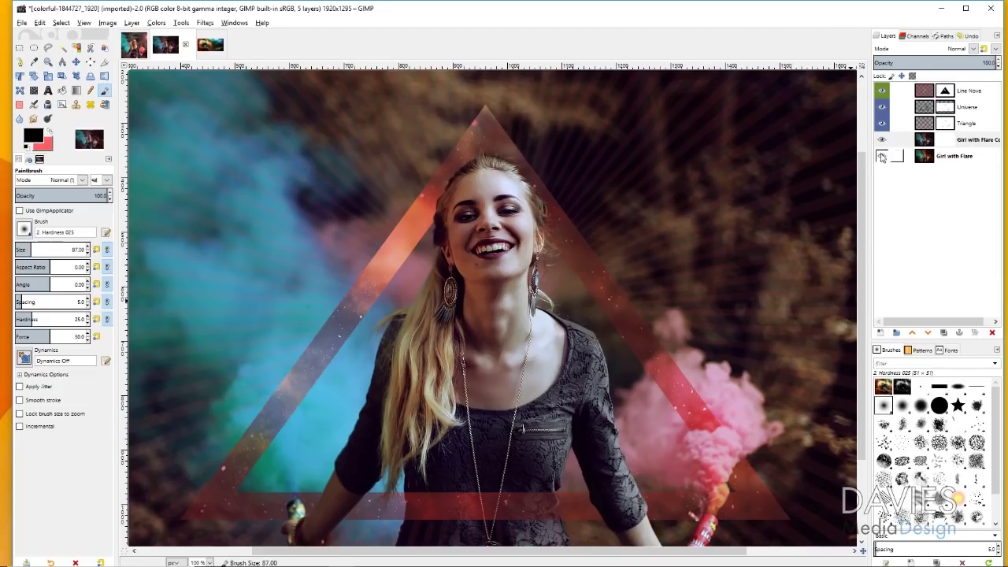
{"action": "left_click", "coordinate": [886, 142]}
{"action": "left_click", "coordinate": [883, 139]}
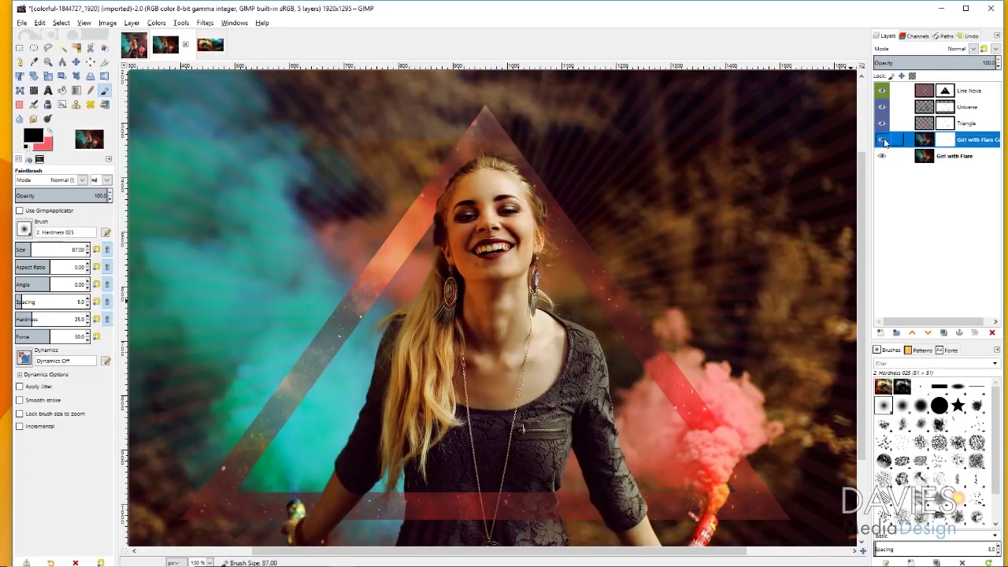
{"action": "key", "text": "bracketright"}
{"action": "mouse_move", "coordinate": [497, 247]}
{"action": "left_mouse_down"}
{"action": "mouse_move", "coordinate": [504, 211]}
{"action": "mouse_move", "coordinate": [490, 212]}
{"action": "mouse_move", "coordinate": [490, 278]}
{"action": "mouse_move", "coordinate": [478, 268]}
{"action": "mouse_move", "coordinate": [470, 198]}
{"action": "mouse_move", "coordinate": [489, 192]}
{"action": "mouse_move", "coordinate": [502, 203]}
{"action": "mouse_move", "coordinate": [513, 220]}
{"action": "mouse_move", "coordinate": [514, 276]}
{"action": "left_mouse_up"}
- Reduce the brush to about 76 px and paint black on the mask over the hair beside her neck
{"action": "key", "text": "bracketleft"}
{"action": "key", "text": "bracketleft"}
{"action": "key", "text": "bracketleft"}
{"action": "key", "text": "bracketleft"}
{"action": "key", "text": "bracketleft"}
{"action": "key", "text": "bracketleft"}
{"action": "key", "text": "bracketleft"}
{"action": "key", "text": "bracketleft"}
{"action": "key", "text": "bracketleft"}
{"action": "key", "text": "bracketleft"}
{"action": "key", "text": "bracketleft"}
{"action": "key", "text": "bracketleft"}
{"action": "key", "text": "bracketleft"}
{"action": "mouse_move", "coordinate": [446, 357]}
{"action": "left_mouse_down"}
{"action": "mouse_move", "coordinate": [446, 371]}
{"action": "mouse_move", "coordinate": [409, 366]}
{"action": "left_mouse_up"}
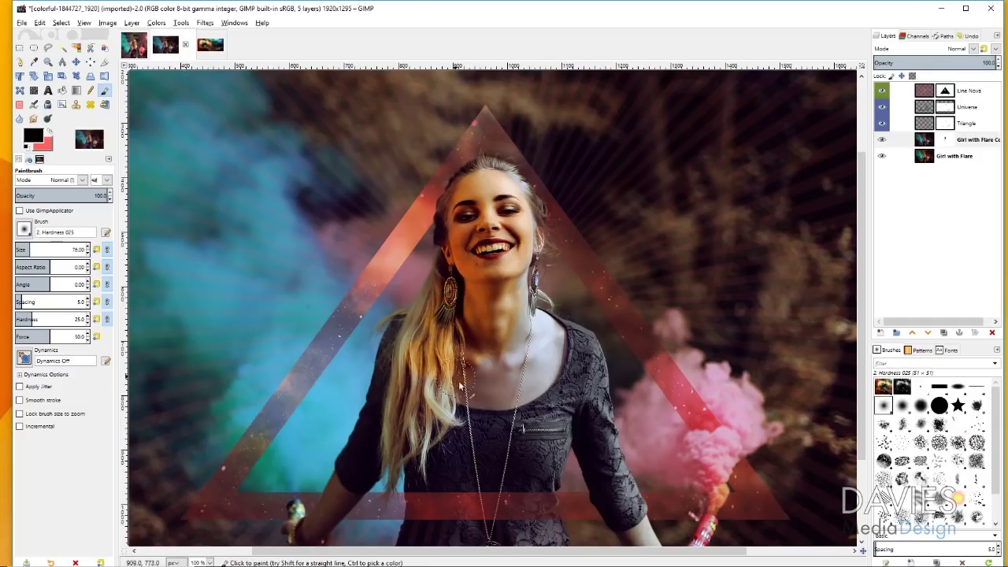
- Paint black on the mask over her neck and chest, reducing the brush to 41 px
{"action": "key", "text": "bracketleft"}
{"action": "key", "text": "bracketleft"}
{"action": "key", "text": "bracketleft"}
{"action": "key", "text": "bracketleft"}
{"action": "key", "text": "bracketleft"}
{"action": "key", "text": "bracketleft"}
{"action": "key", "text": "bracketleft"}
{"action": "key", "text": "bracketleft"}
{"action": "key", "text": "bracketleft"}
{"action": "key", "text": "bracketleft"}
{"action": "key", "text": "bracketleft"}
{"action": "key", "text": "bracketleft"}
{"action": "key", "text": "bracketleft"}
{"action": "key", "text": "bracketleft"}
{"action": "key", "text": "bracketleft"}
{"action": "key", "text": "bracketleft"}
{"action": "key", "text": "bracketleft"}
{"action": "key", "text": "bracketleft"}
{"action": "key", "text": "bracketleft"}
{"action": "key", "text": "bracketleft"}
{"action": "key", "text": "bracketleft"}
{"action": "key", "text": "bracketleft"}
{"action": "key", "text": "bracketleft"}
{"action": "key", "text": "bracketleft"}
{"action": "key", "text": "bracketleft"}
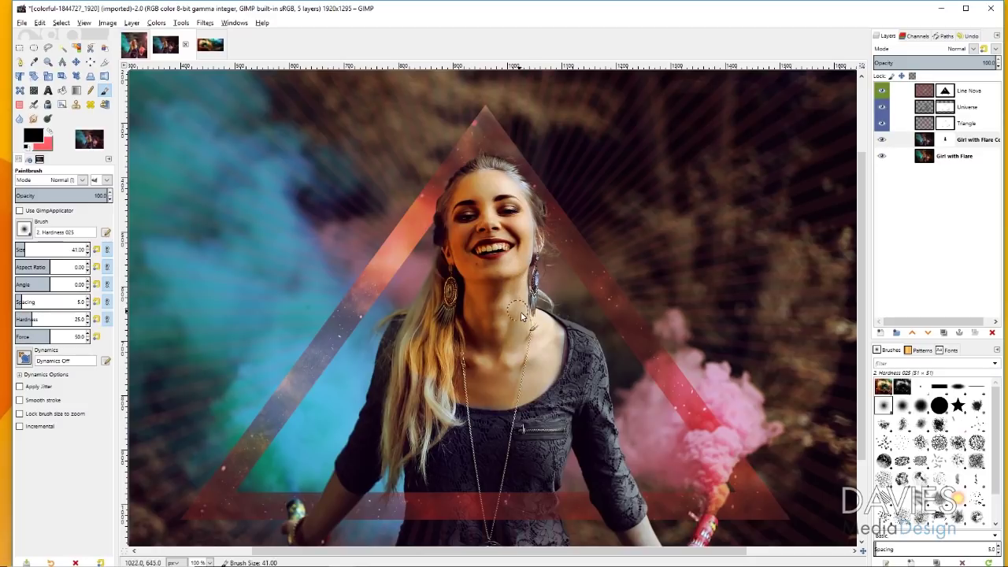
- Touch up the mask in black around the neck and earrings with smaller brushes, ending at 32 px
{"action": "key", "text": "bracketleft"}
{"action": "key", "text": "bracketleft"}
{"action": "key", "text": "bracketleft"}
{"action": "key", "text": "bracketleft"}
{"action": "key", "text": "bracketleft"}
{"action": "key", "text": "bracketleft"}
{"action": "key", "text": "bracketleft"}
{"action": "key", "text": "bracketleft"}
{"action": "key", "text": "bracketleft"}
{"action": "key", "text": "bracketleft"}
{"action": "key", "text": "bracketleft"}
{"action": "key", "text": "bracketleft"}
{"action": "key", "text": "bracketleft"}
{"action": "key", "text": "bracketleft"}
{"action": "key", "text": "bracketleft"}
{"action": "key", "text": "bracketleft"}
{"action": "key", "text": "bracketleft"}
{"action": "key", "text": "bracketleft"}
{"action": "key", "text": "bracketleft"}
{"action": "key", "text": "bracketleft"}
{"action": "key", "text": "bracketright"}
{"action": "key", "text": "bracketright"}
{"action": "key", "text": "bracketright"}
{"action": "key", "text": "bracketright"}
{"action": "key", "text": "bracketright"}
{"action": "key", "text": "bracketright"}
{"action": "key", "text": "bracketright"}
{"action": "key", "text": "bracketright"}
{"action": "key", "text": "bracketright"}
{"action": "key", "text": "bracketright"}
{"action": "key", "text": "bracketright"}
{"action": "key", "text": "bracketright"}
{"action": "key", "text": "bracketright"}
{"action": "key", "text": "bracketright"}
{"action": "key", "text": "bracketright"}
{"action": "key", "text": "bracketright"}
{"action": "key", "text": "bracketright"}
{"action": "key", "text": "bracketright"}
{"action": "key", "text": "bracketright"}
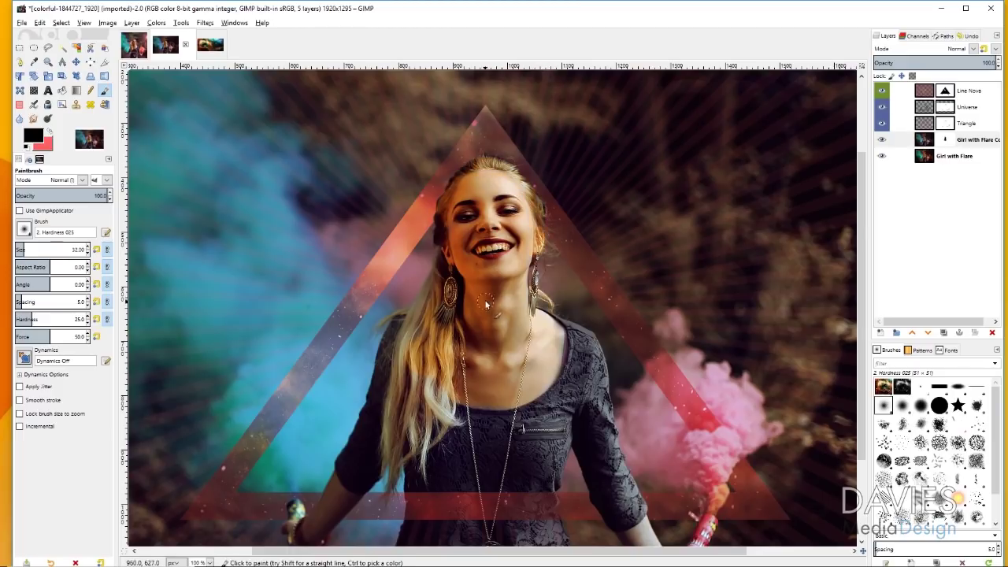
- Paint black on the mask over the upper and middle lengths of her long hair
{"action": "scroll", "coordinate": [439, 155], "scroll_direction": "down", "scroll_amount": 3}
{"action": "key", "text": "bracketright"}
{"action": "key", "text": "bracketleft"}
{"action": "key", "text": "bracketleft"}
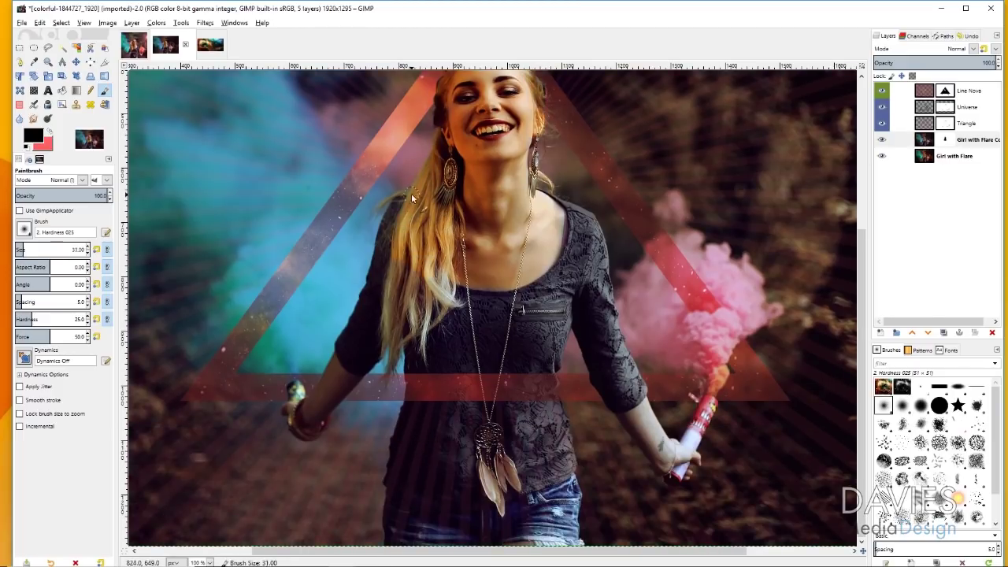
{"action": "key", "text": "bracketright"}
{"action": "key", "text": "bracketright"}
{"action": "key", "text": "bracketright"}
{"action": "key", "text": "bracketright"}
{"action": "key", "text": "bracketright"}
{"action": "key", "text": "bracketright"}
{"action": "key", "text": "bracketright"}
{"action": "key", "text": "bracketright"}
{"action": "key", "text": "bracketright"}
{"action": "key", "text": "bracketright"}
{"action": "key", "text": "bracketright"}
{"action": "key", "text": "bracketright"}
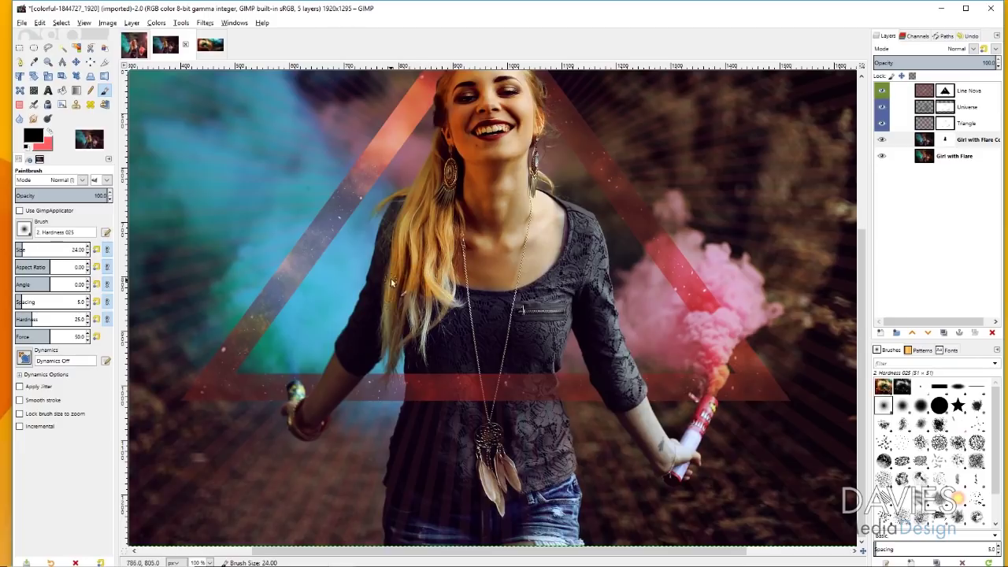
- Extend the black mask painting down to the hair's lower tips and outer edge, shrinking the brush to 10 px
{"action": "key", "text": "bracketleft"}
{"action": "key", "text": "bracketleft"}
{"action": "key", "text": "bracketleft"}
{"action": "key", "text": "bracketleft"}
{"action": "key", "text": "bracketleft"}
{"action": "key", "text": "bracketleft"}
{"action": "key", "text": "bracketleft"}
{"action": "key", "text": "bracketleft"}
{"action": "key", "text": "bracketleft"}
{"action": "key", "text": "bracketleft"}
{"action": "key", "text": "bracketleft"}
{"action": "key", "text": "bracketleft"}
{"action": "key", "text": "bracketleft"}
{"action": "key", "text": "bracketleft"}
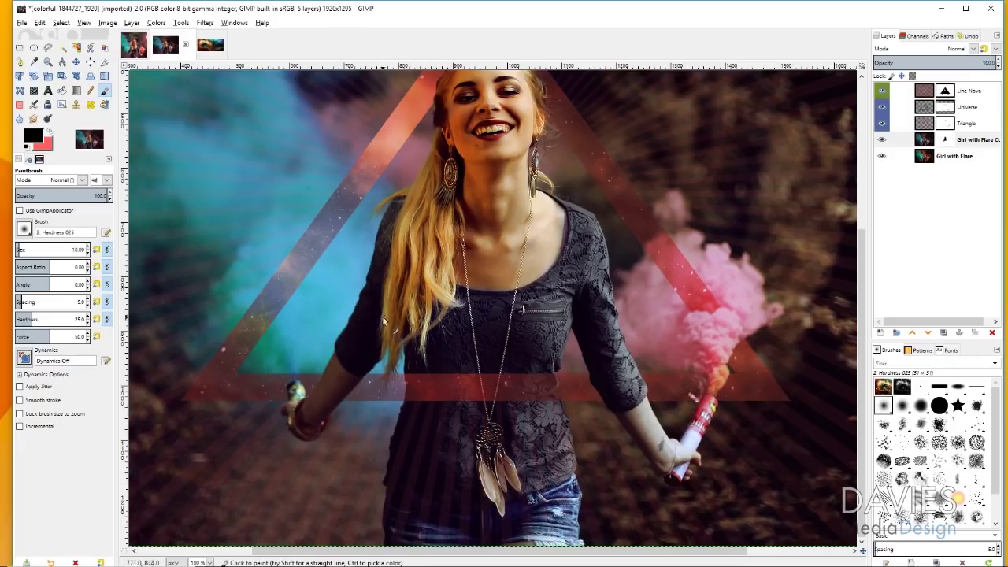
- Enlarge the brush to 27 px and paint black on the mask over the forearm holding the flare
{"action": "scroll", "coordinate": [504, 378], "scroll_direction": "up", "scroll_amount": 3}
{"action": "key", "text": "bracketright"}
{"action": "key", "text": "bracketright"}
{"action": "key", "text": "bracketright"}
{"action": "key", "text": "bracketright"}
{"action": "key", "text": "bracketright"}
{"action": "key", "text": "bracketright"}
{"action": "key", "text": "bracketright"}
{"action": "key", "text": "bracketright"}
{"action": "key", "text": "bracketright"}
{"action": "key", "text": "bracketright"}
{"action": "key", "text": "bracketright"}
{"action": "key", "text": "bracketright"}
{"action": "key", "text": "bracketright"}
{"action": "key", "text": "bracketright"}
{"action": "key", "text": "bracketright"}
{"action": "key", "text": "bracketright"}
{"action": "key", "text": "bracketright"}
{"action": "scroll", "coordinate": [586, 332], "scroll_direction": "down", "scroll_amount": 3}
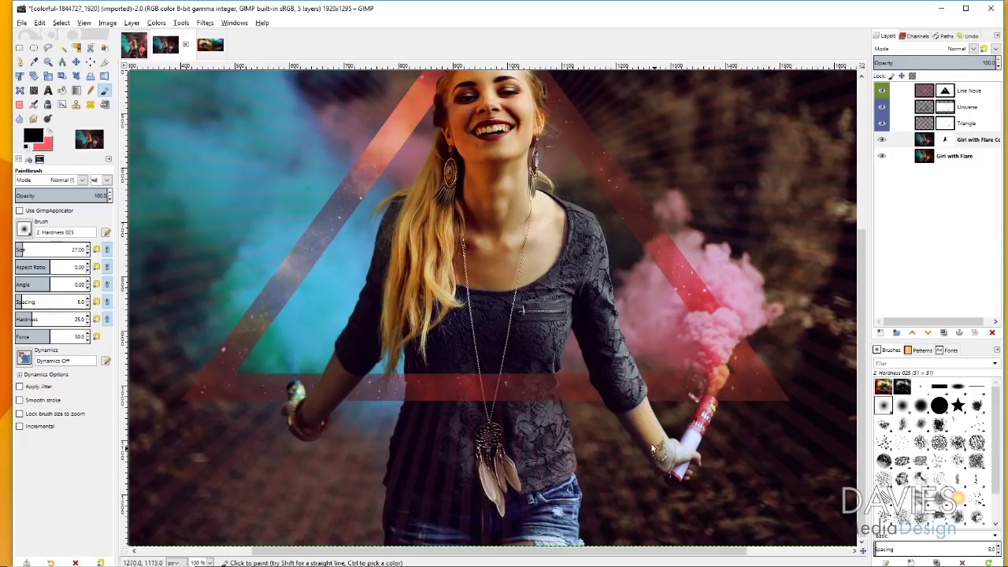
- Shrink the brush to 17 px and smaller and paint black on the mask over the hand holding the pink flare
{"action": "key", "text": "bracketleft"}
{"action": "key", "text": "bracketleft"}
{"action": "key", "text": "bracketleft"}
{"action": "key", "text": "bracketleft"}
{"action": "key", "text": "bracketleft"}
{"action": "key", "text": "bracketleft"}
{"action": "key", "text": "bracketleft"}
{"action": "key", "text": "bracketleft"}
{"action": "key", "text": "bracketleft"}
{"action": "key", "text": "bracketleft"}
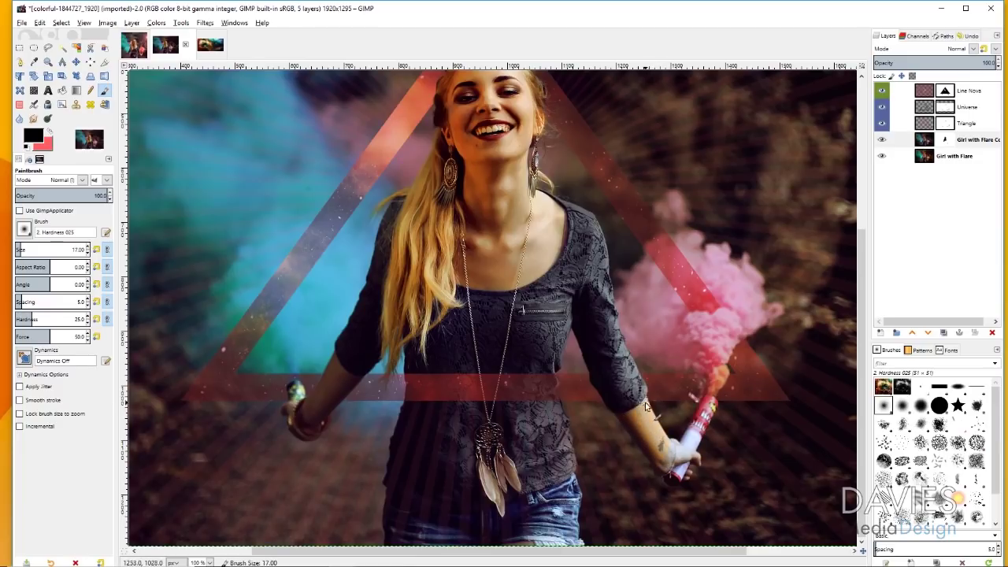
{"action": "key", "text": "bracketleft"}
{"action": "key", "text": "bracketleft"}
{"action": "key", "text": "bracketleft"}
{"action": "key", "text": "bracketleft"}
{"action": "key", "text": "bracketleft"}
{"action": "key", "text": "bracketleft"}
- Paint black on the mask over the opposite forearm and hand, starting with a 34 px brush and reducing it to 8 px
{"action": "key", "text": "bracketright"}
{"action": "key", "text": "bracketright"}
{"action": "key", "text": "bracketright"}
{"action": "key", "text": "bracketright"}
{"action": "key", "text": "bracketright"}
{"action": "key", "text": "bracketright"}
{"action": "key", "text": "bracketright"}
{"action": "key", "text": "bracketright"}
{"action": "key", "text": "bracketright"}
{"action": "key", "text": "bracketright"}
{"action": "key", "text": "bracketright"}
{"action": "key", "text": "bracketright"}
{"action": "key", "text": "bracketright"}
{"action": "key", "text": "bracketright"}
{"action": "key", "text": "bracketright"}
{"action": "key", "text": "bracketright"}
{"action": "key", "text": "bracketright"}
{"action": "key", "text": "bracketright"}
{"action": "key", "text": "bracketright"}
{"action": "key", "text": "bracketright"}
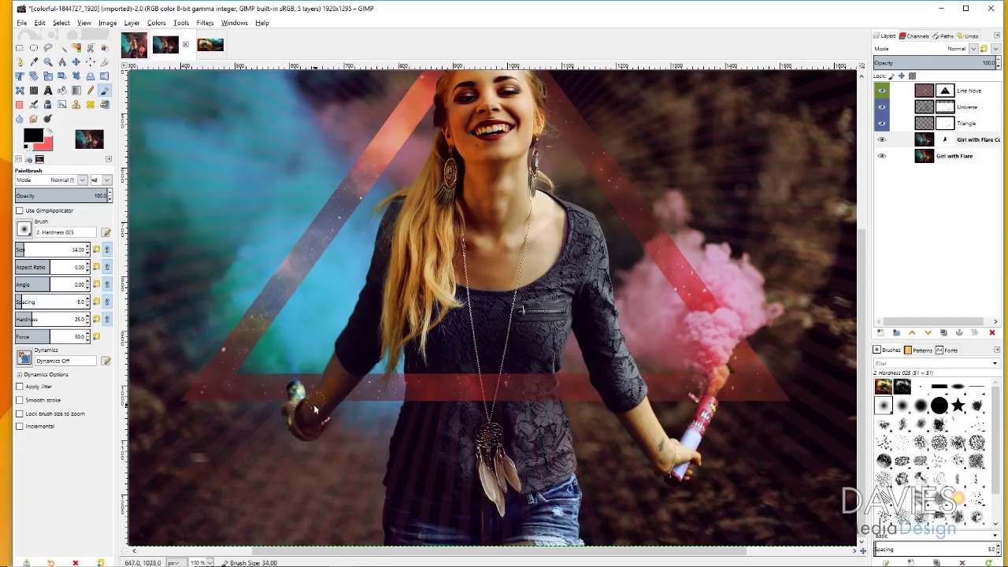
{"action": "key", "text": "bracketleft"}
{"action": "key", "text": "bracketleft"}
{"action": "key", "text": "bracketleft"}
{"action": "key", "text": "bracketleft"}
{"action": "key", "text": "bracketleft"}
{"action": "key", "text": "bracketleft"}
{"action": "key", "text": "bracketleft"}
{"action": "key", "text": "bracketleft"}
{"action": "key", "text": "bracketleft"}
{"action": "key", "text": "bracketleft"}
{"action": "key", "text": "bracketleft"}
{"action": "key", "text": "bracketleft"}
{"action": "key", "text": "bracketleft"}
{"action": "key", "text": "bracketleft"}
{"action": "key", "text": "bracketleft"}
{"action": "key", "text": "bracketleft"}
{"action": "key", "text": "bracketleft"}
{"action": "key", "text": "bracketleft"}
{"action": "key", "text": "bracketleft"}
{"action": "key", "text": "bracketleft"}
- Turn off snapping to guides for the image
{"action": "left_click", "coordinate": [84, 23]}
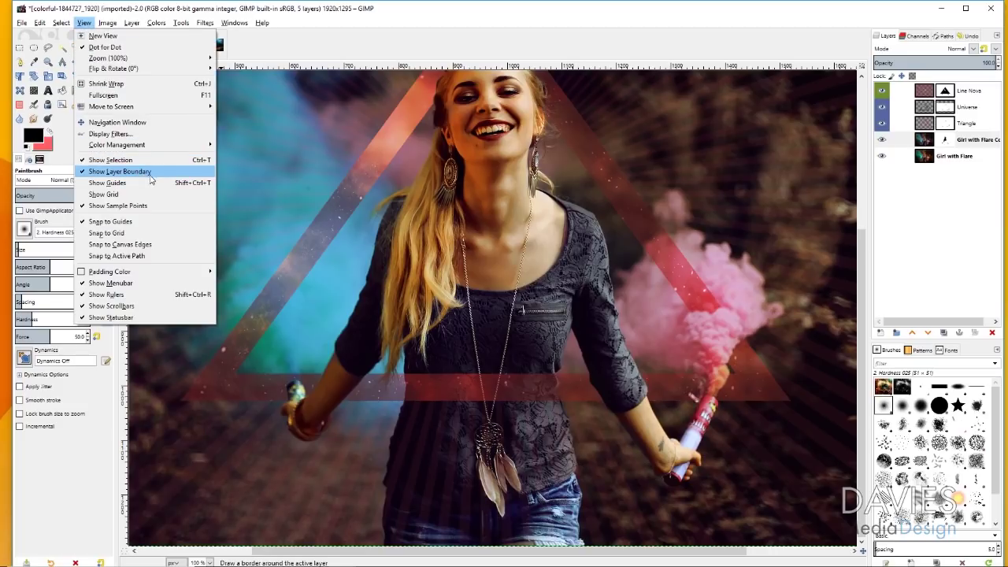
{"action": "left_click", "coordinate": [144, 226]}
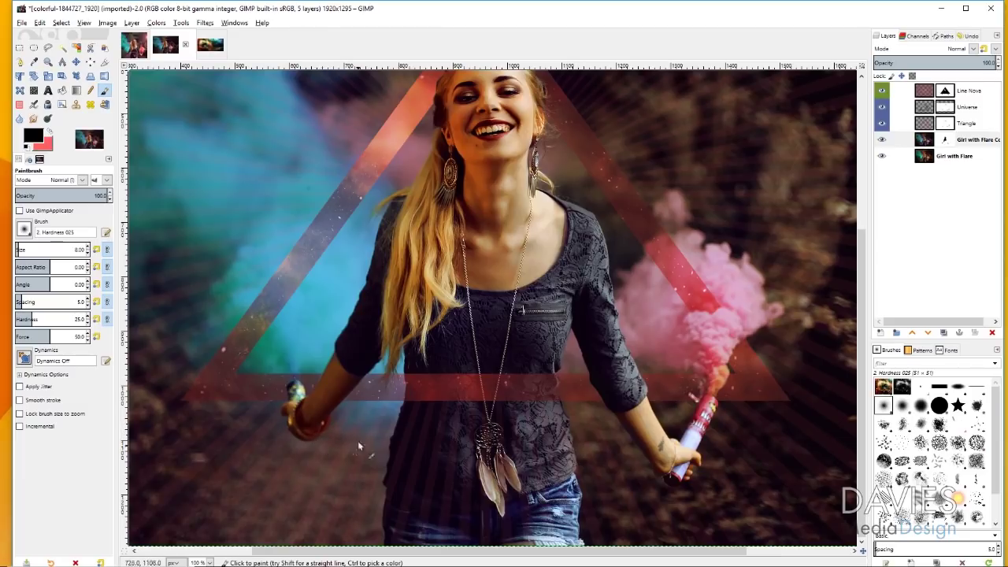
{"action": "scroll", "coordinate": [389, 436], "scroll_direction": "up", "scroll_amount": 3}
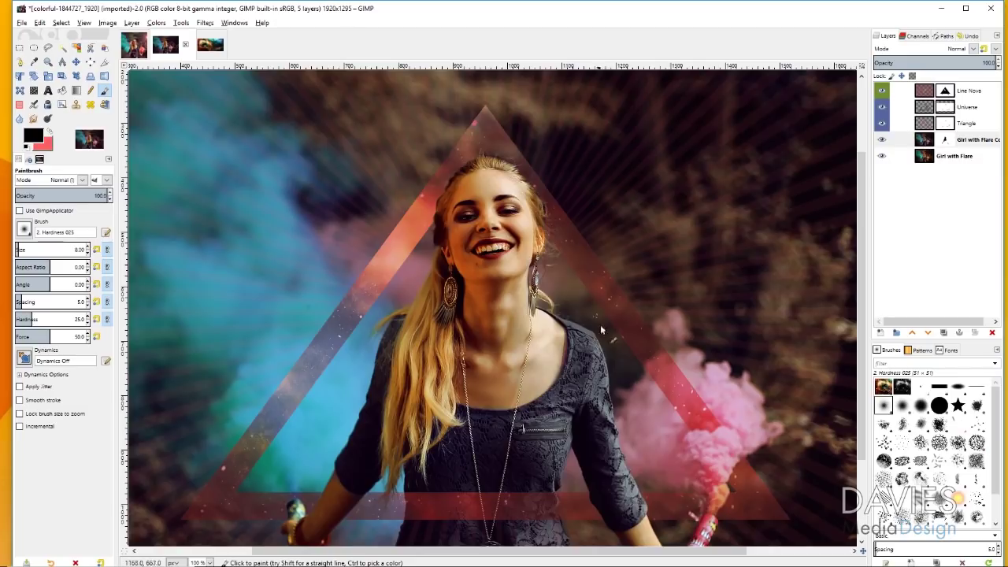
{"action": "scroll", "coordinate": [696, 327], "scroll_direction": "down", "scroll_amount": 3}
- Paint black on the mask over the main pink smoke cloud, reducing the brush from 52 px to 29 px
{"action": "key", "text": "bracketright"}
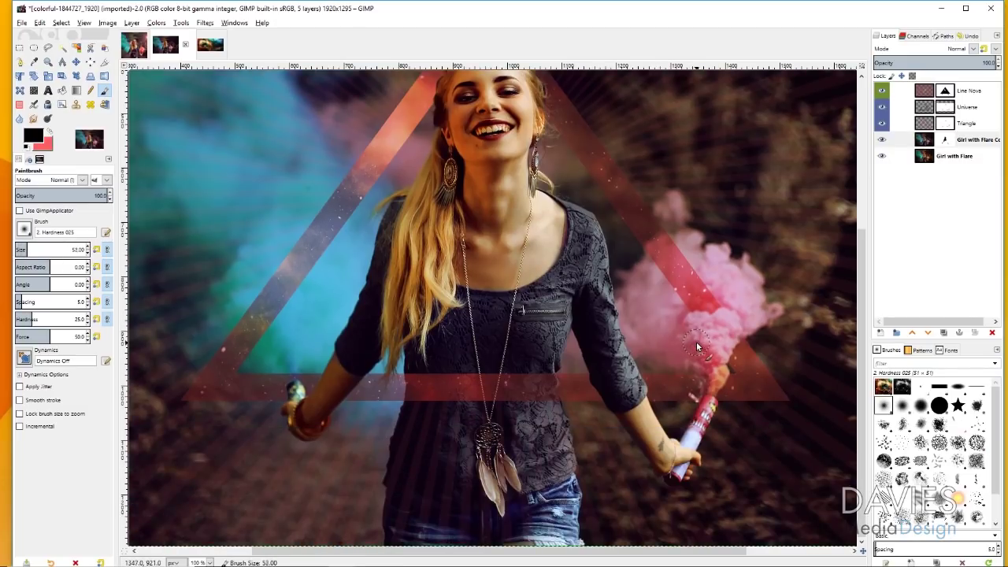
{"action": "key", "text": "bracketleft"}
{"action": "key", "text": "bracketleft"}
{"action": "key", "text": "bracketleft"}
{"action": "key", "text": "bracketleft"}
{"action": "key", "text": "bracketleft"}
{"action": "key", "text": "bracketleft"}
{"action": "key", "text": "bracketleft"}
{"action": "key", "text": "bracketleft"}
{"action": "key", "text": "bracketleft"}
{"action": "key", "text": "bracketleft"}
{"action": "key", "text": "bracketleft"}
{"action": "key", "text": "bracketleft"}
{"action": "key", "text": "bracketleft"}
{"action": "key", "text": "bracketleft"}
{"action": "key", "text": "bracketleft"}
{"action": "key", "text": "bracketleft"}
{"action": "key", "text": "bracketleft"}
{"action": "key", "text": "bracketleft"}
{"action": "key", "text": "bracketleft"}
{"action": "mouse_move", "coordinate": [696, 323]}
{"action": "left_mouse_down"}
{"action": "mouse_move", "coordinate": [722, 332]}
{"action": "mouse_move", "coordinate": [703, 360]}
{"action": "mouse_move", "coordinate": [674, 354]}
{"action": "mouse_move", "coordinate": [699, 289]}
{"action": "mouse_move", "coordinate": [666, 271]}
{"action": "mouse_move", "coordinate": [669, 255]}
{"action": "mouse_move", "coordinate": [695, 250]}
{"action": "mouse_move", "coordinate": [719, 263]}
{"action": "mouse_move", "coordinate": [731, 291]}
{"action": "mouse_move", "coordinate": [738, 283]}
{"action": "mouse_move", "coordinate": [744, 304]}
{"action": "mouse_move", "coordinate": [712, 365]}
{"action": "mouse_move", "coordinate": [760, 316]}
{"action": "left_mouse_up"}
{"action": "key", "text": "bracketleft"}
{"action": "key", "text": "bracketleft"}
{"action": "key", "text": "bracketleft"}
{"action": "key", "text": "bracketleft"}
{"action": "key", "text": "bracketleft"}
{"action": "key", "text": "bracketleft"}
{"action": "key", "text": "bracketleft"}
{"action": "key", "text": "bracketleft"}
{"action": "key", "text": "bracketleft"}
{"action": "key", "text": "bracketleft"}
{"action": "key", "text": "bracketleft"}
{"action": "key", "text": "bracketleft"}
{"action": "key", "text": "bracketleft"}
{"action": "key", "text": "bracketleft"}
{"action": "key", "text": "bracketleft"}
{"action": "key", "text": "bracketleft"}
{"action": "key", "text": "bracketleft"}
{"action": "key", "text": "bracketleft"}
{"action": "key", "text": "bracketleft"}
{"action": "key", "text": "bracketleft"}
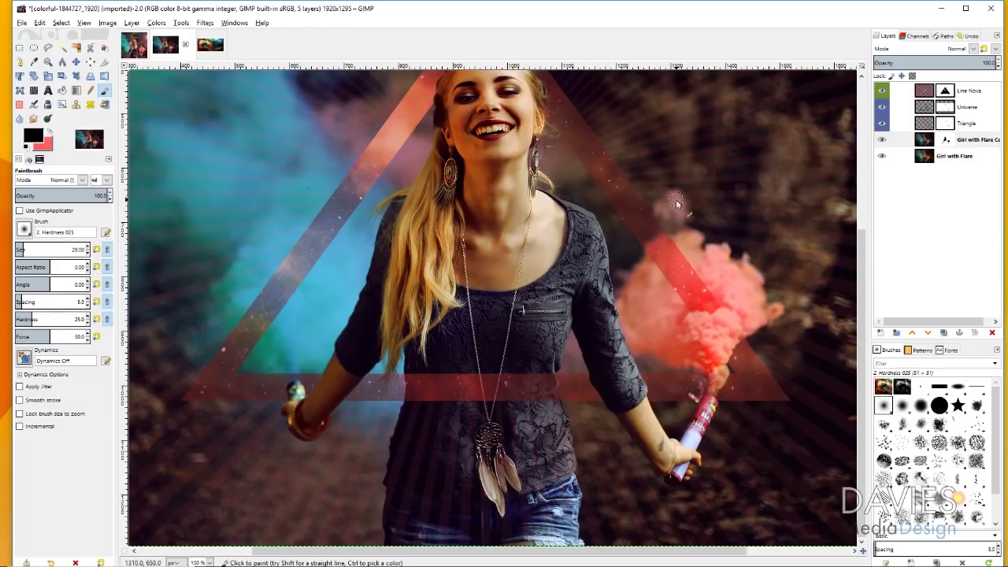
- Paint black on the mask over the small upper smoke puff and the flare's tip, shrinking the brush to 14 px
{"action": "key", "text": "bracketleft"}
{"action": "key", "text": "bracketleft"}
{"action": "key", "text": "bracketleft"}
{"action": "key", "text": "bracketleft"}
{"action": "key", "text": "bracketleft"}
{"action": "key", "text": "bracketleft"}
{"action": "key", "text": "bracketleft"}
{"action": "key", "text": "bracketleft"}
{"action": "key", "text": "bracketleft"}
{"action": "key", "text": "bracketleft"}
{"action": "key", "text": "bracketleft"}
{"action": "key", "text": "bracketleft"}
{"action": "key", "text": "bracketleft"}
{"action": "key", "text": "bracketleft"}
{"action": "key", "text": "bracketleft"}
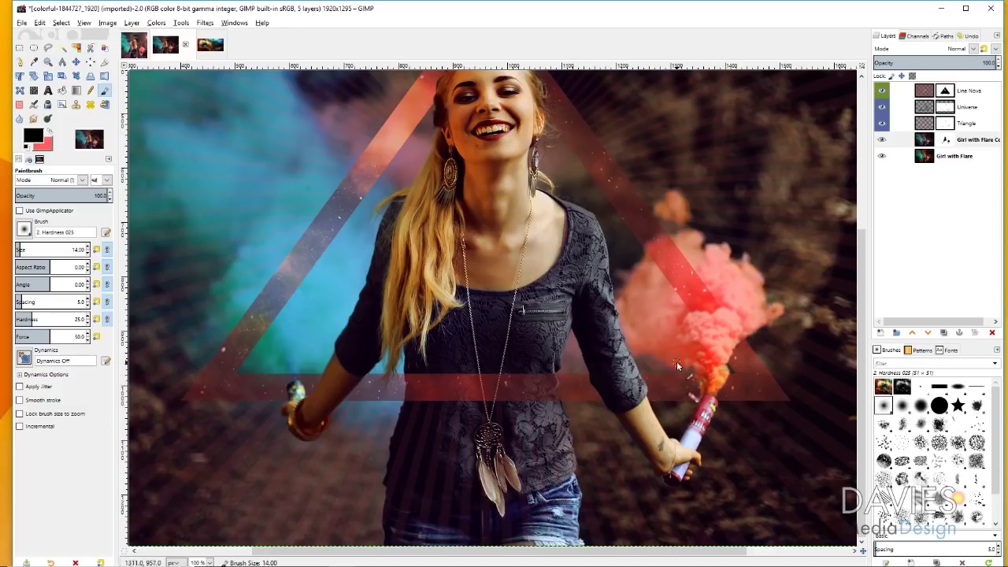
- Enlarge the brush to 97 px and paint black on the mask over the large blue smoke cloud
{"action": "left_click_drag", "start_coordinate": [585, 551], "coordinate": [470, 551]}
{"action": "scroll", "coordinate": [468, 460], "scroll_direction": "up", "scroll_amount": 3}
{"action": "key", "text": "bracketright"}
{"action": "key", "text": "bracketright"}
{"action": "key", "text": "bracketright"}
{"action": "key", "text": "bracketright"}
{"action": "key", "text": "bracketright"}
{"action": "key", "text": "bracketright"}
{"action": "key", "text": "bracketright"}
{"action": "key", "text": "bracketright"}
{"action": "key", "text": "bracketright"}
{"action": "key", "text": "bracketright"}
{"action": "key", "text": "bracketright"}
{"action": "key", "text": "bracketright"}
{"action": "key", "text": "bracketright"}
{"action": "key", "text": "bracketright"}
{"action": "key", "text": "bracketright"}
{"action": "key", "text": "bracketright"}
{"action": "key", "text": "bracketright"}
{"action": "key", "text": "bracketright"}
{"action": "key", "text": "bracketright"}
{"action": "key", "text": "bracketright"}
{"action": "key", "text": "bracketright"}
{"action": "key", "text": "bracketright"}
{"action": "key", "text": "bracketright"}
{"action": "mouse_move", "coordinate": [461, 428]}
{"action": "left_mouse_down"}
{"action": "mouse_move", "coordinate": [424, 413]}
{"action": "mouse_move", "coordinate": [398, 424]}
{"action": "mouse_move", "coordinate": [456, 467]}
{"action": "mouse_move", "coordinate": [481, 385]}
{"action": "mouse_move", "coordinate": [494, 421]}
{"action": "left_mouse_up"}
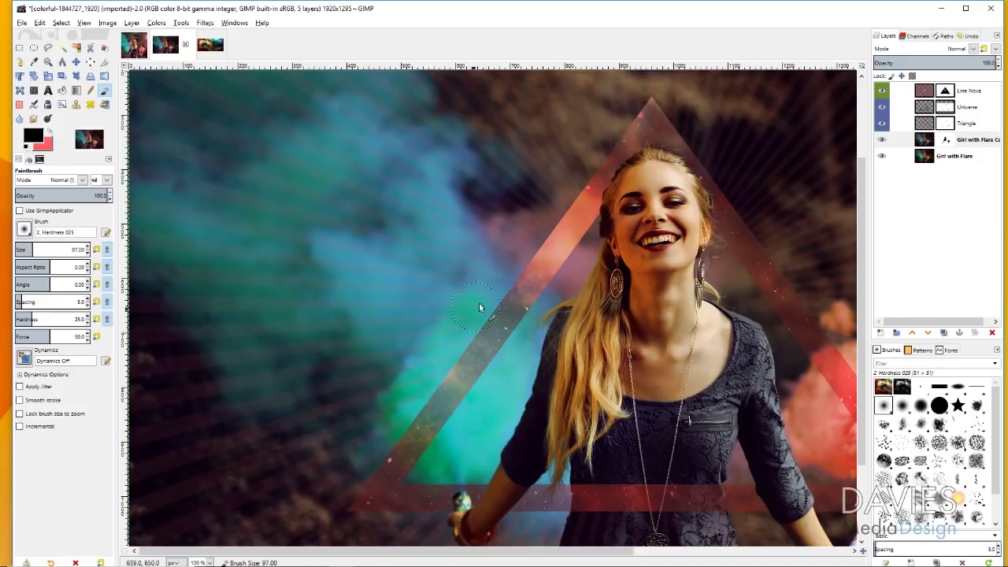
{"action": "mouse_move", "coordinate": [297, 150]}
{"action": "left_mouse_down"}
{"action": "mouse_move", "coordinate": [321, 250]}
{"action": "mouse_move", "coordinate": [326, 331]}
{"action": "mouse_move", "coordinate": [378, 417]}
{"action": "mouse_move", "coordinate": [520, 549]}
{"action": "left_mouse_up"}
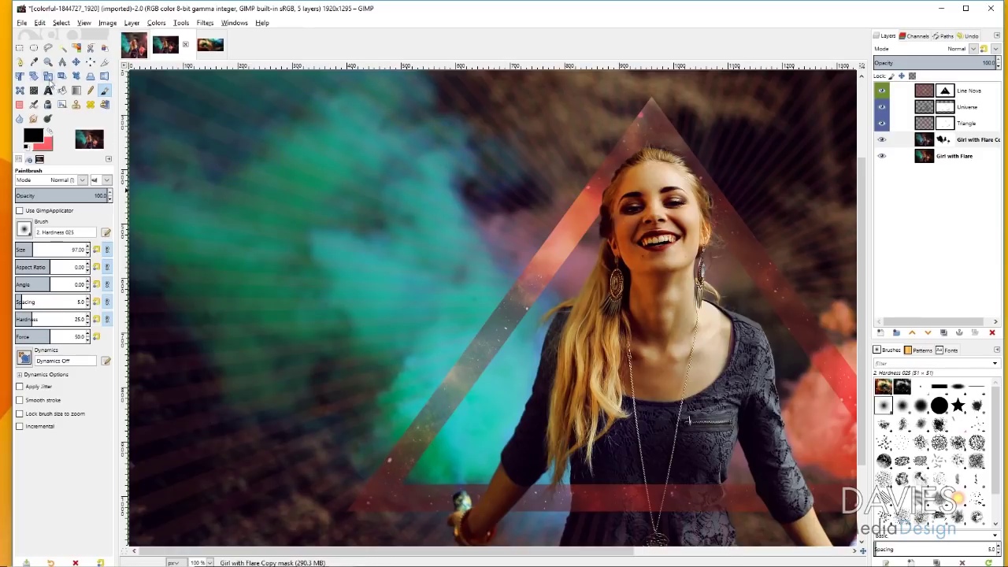
- Paint black on the mask over the necklace's feathers and round pendant, reducing the brush to 34 px and finally 12 px
{"action": "left_click", "coordinate": [48, 61]}
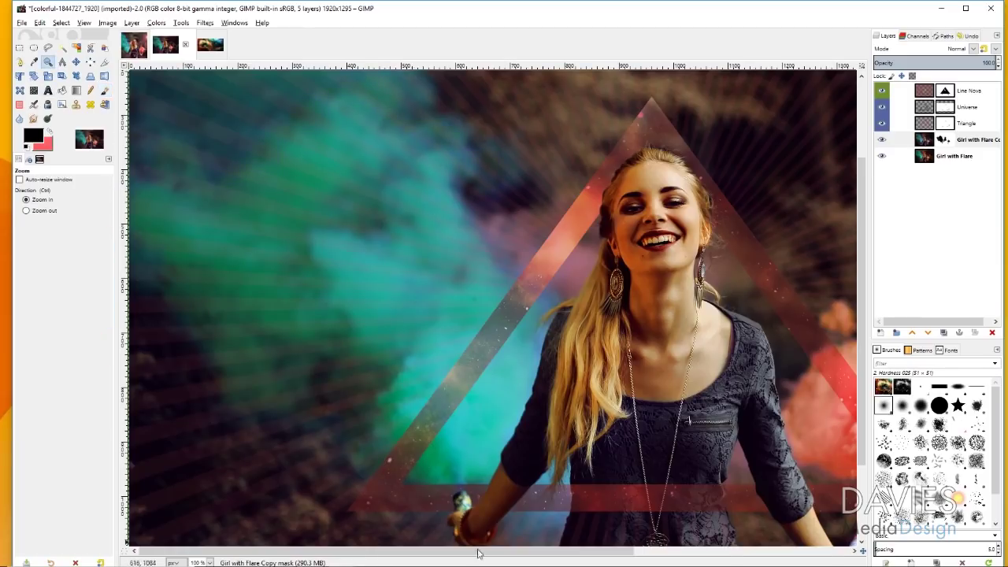
{"action": "left_click", "coordinate": [643, 334]}
{"action": "left_click", "coordinate": [526, 367]}
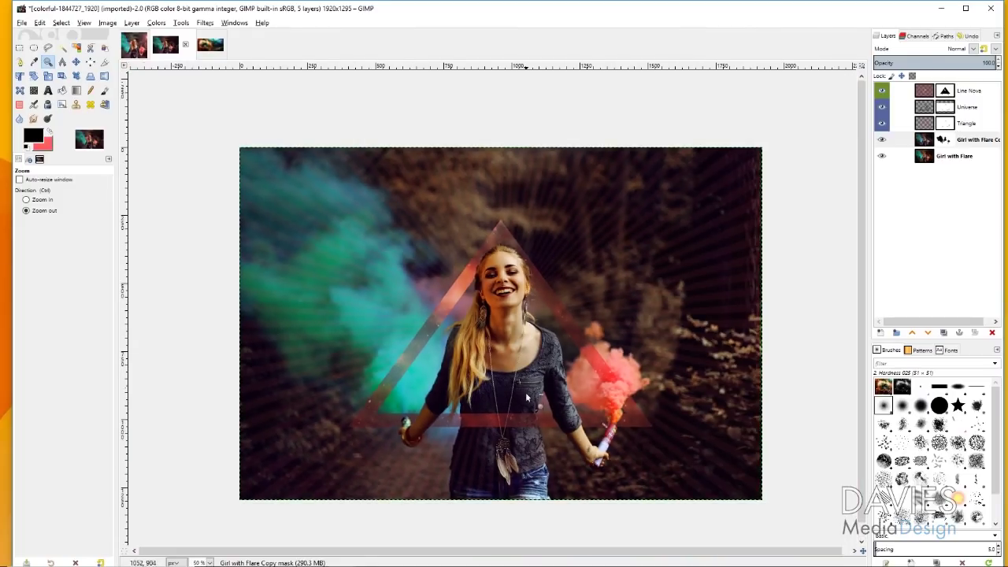
{"action": "key", "text": "ctrl"}
{"action": "left_click", "coordinate": [506, 463]}
{"action": "left_click", "coordinate": [507, 463]}
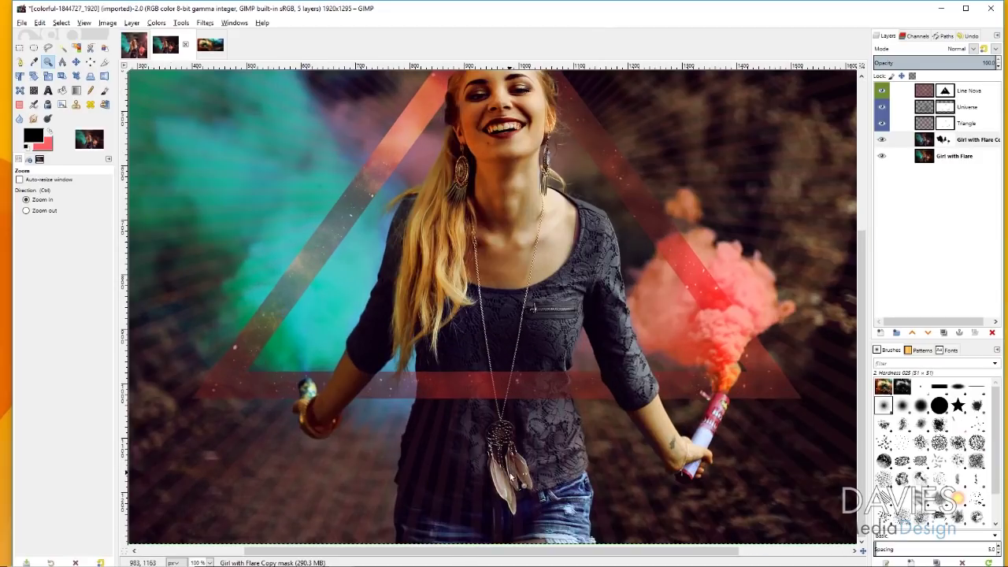
{"action": "left_click", "coordinate": [510, 476]}
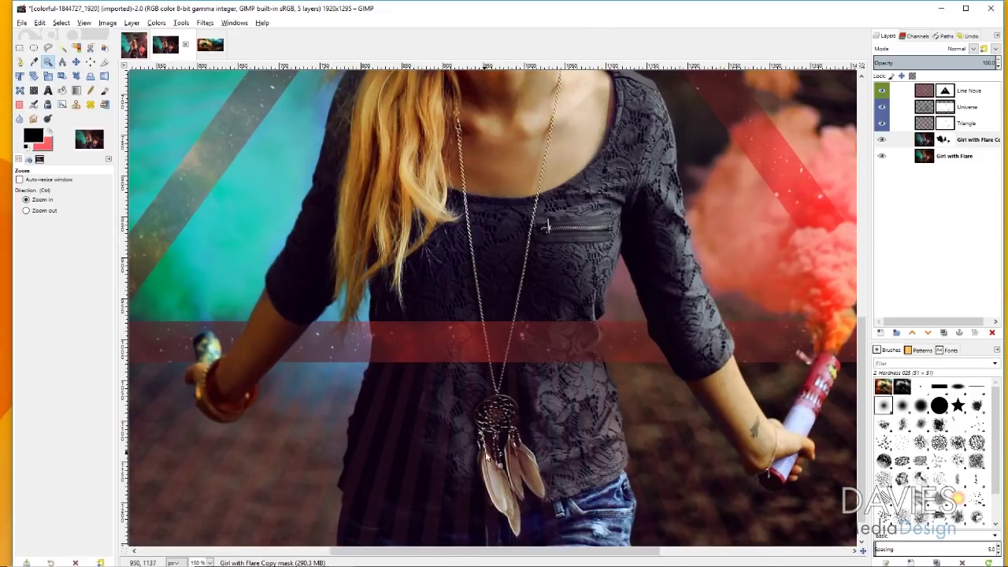
{"action": "left_click", "coordinate": [105, 90]}
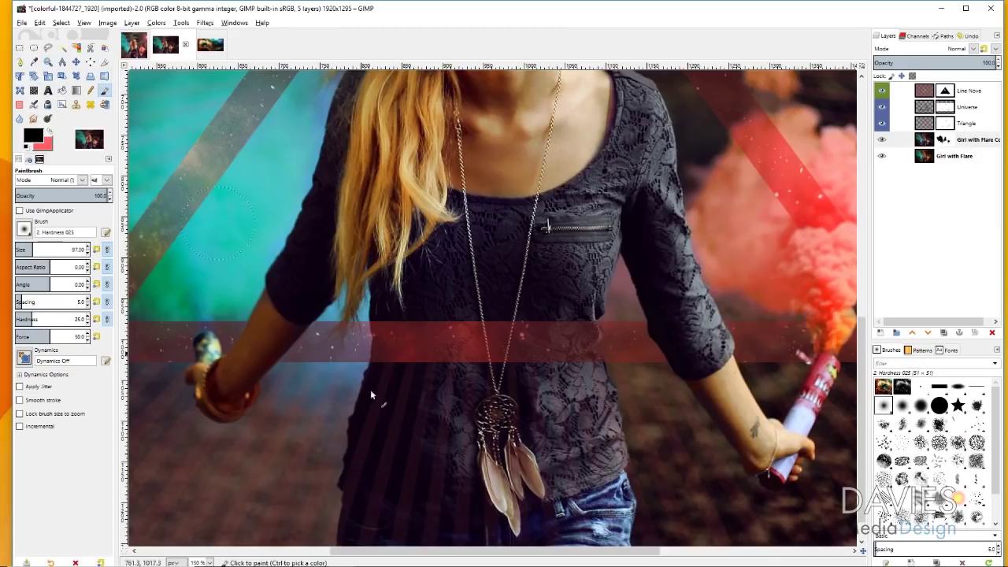
{"action": "key", "text": "bracketleft"}
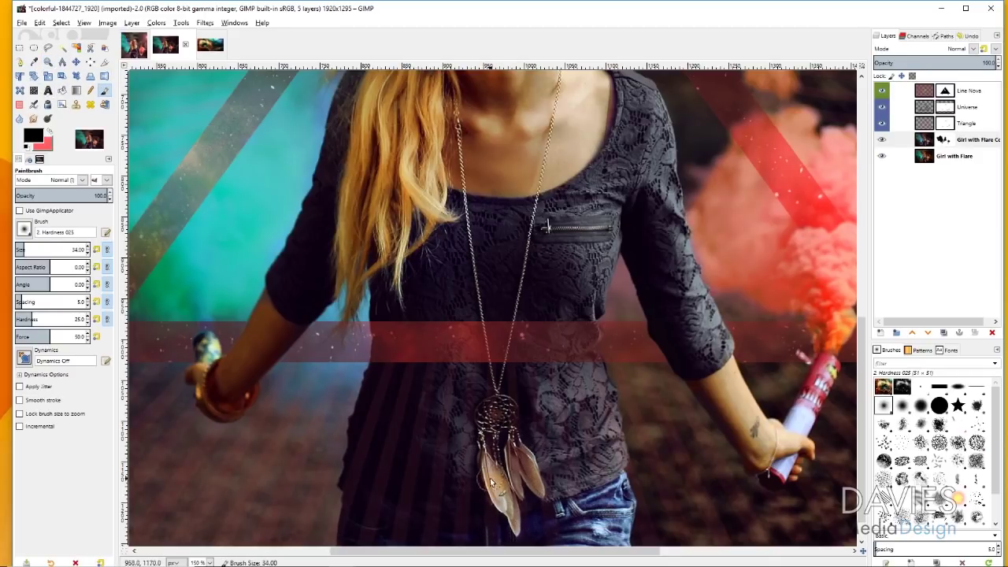
{"action": "key", "text": "bracketleft"}
{"action": "key", "text": "bracketleft"}
{"action": "key", "text": "bracketleft"}
{"action": "key", "text": "bracketleft"}
{"action": "key", "text": "bracketleft"}
{"action": "key", "text": "bracketleft"}
{"action": "key", "text": "bracketleft"}
{"action": "key", "text": "bracketleft"}
{"action": "key", "text": "bracketleft"}
{"action": "key", "text": "bracketleft"}
{"action": "key", "text": "bracketleft"}
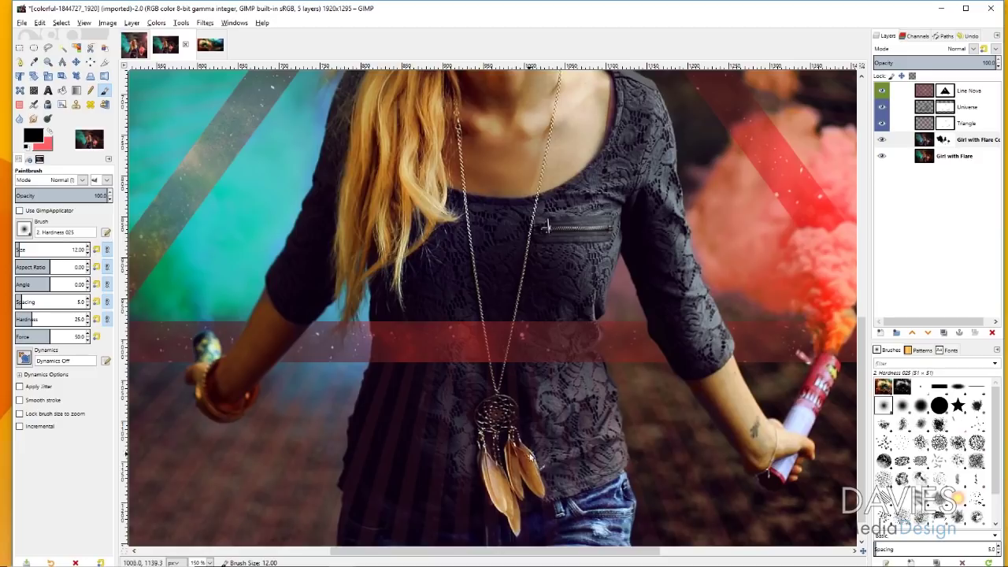
{"action": "key", "text": "bracketright"}
- Make white the foreground color and start the Lens Flare filter on the Girl with Flare Copy layer's image instead of its mask
{"action": "key", "text": "z"}
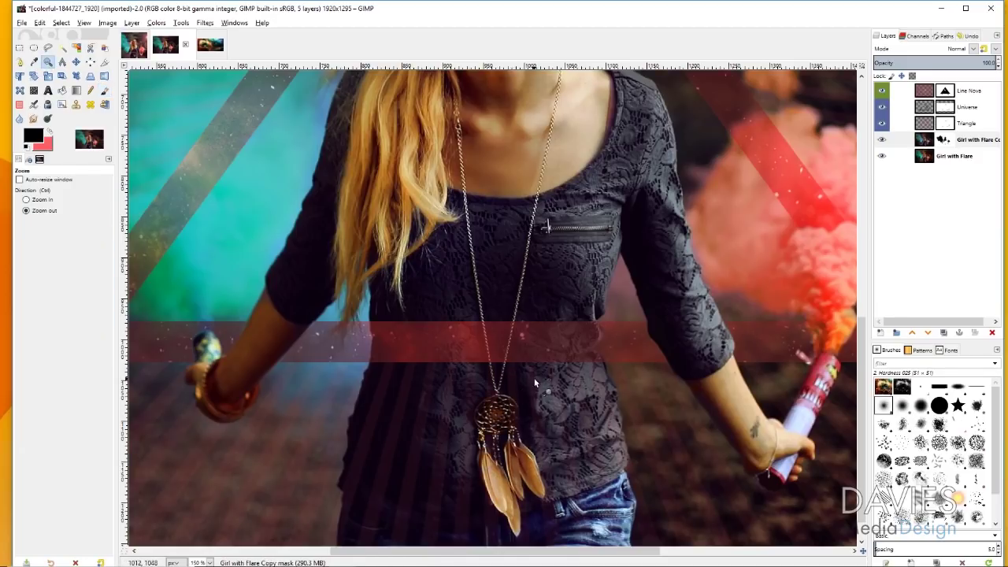
{"action": "left_click", "coordinate": [527, 375], "text": "ctrl"}
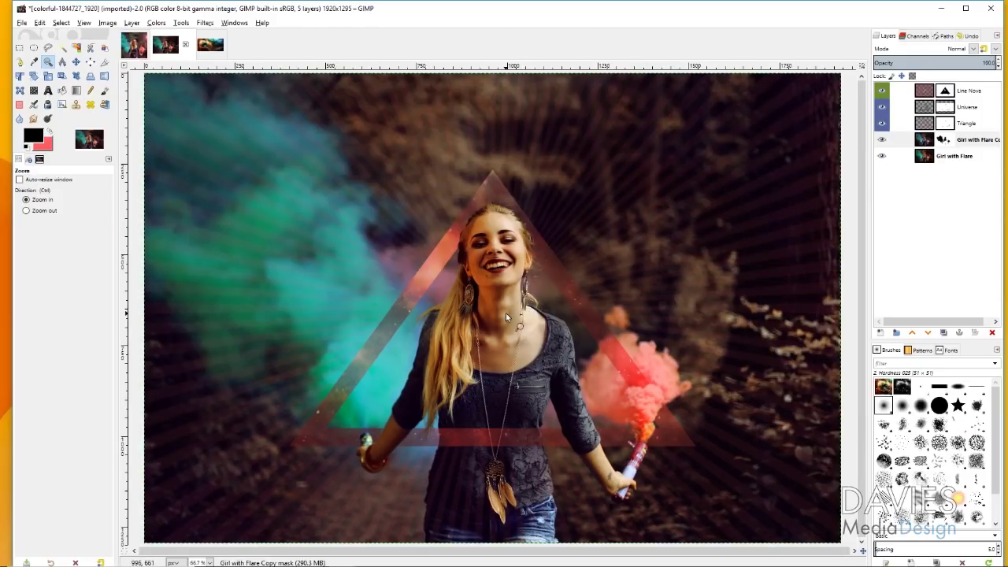
{"action": "key", "text": "x"}
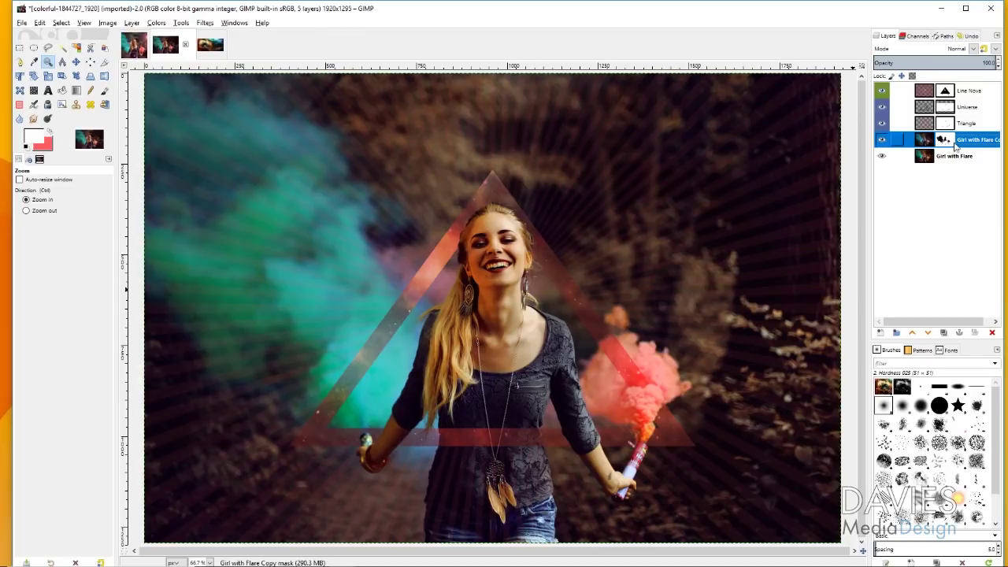
{"action": "left_click", "coordinate": [926, 140]}
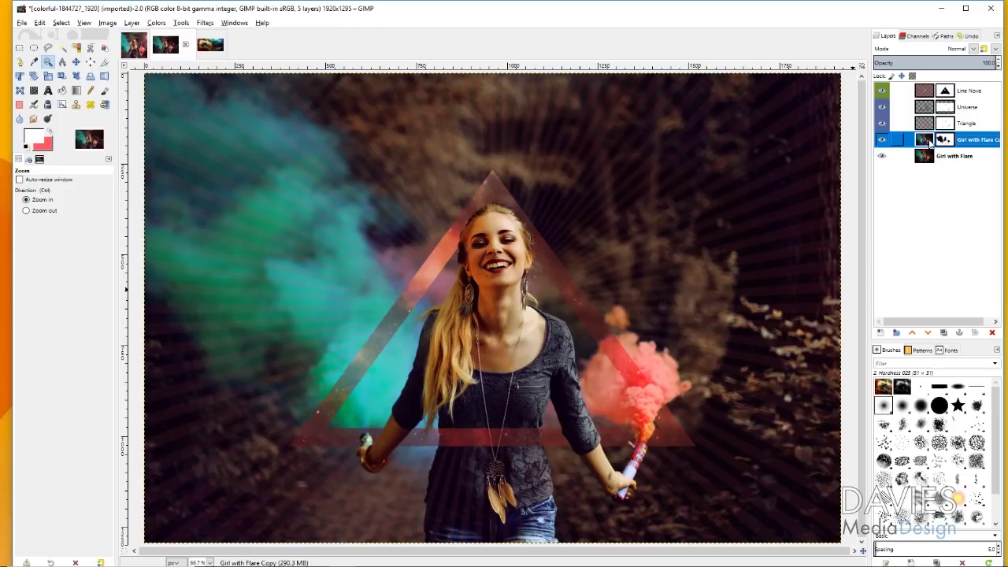
{"action": "left_click", "coordinate": [205, 22]}
{"action": "mouse_move", "coordinate": [300, 115]}
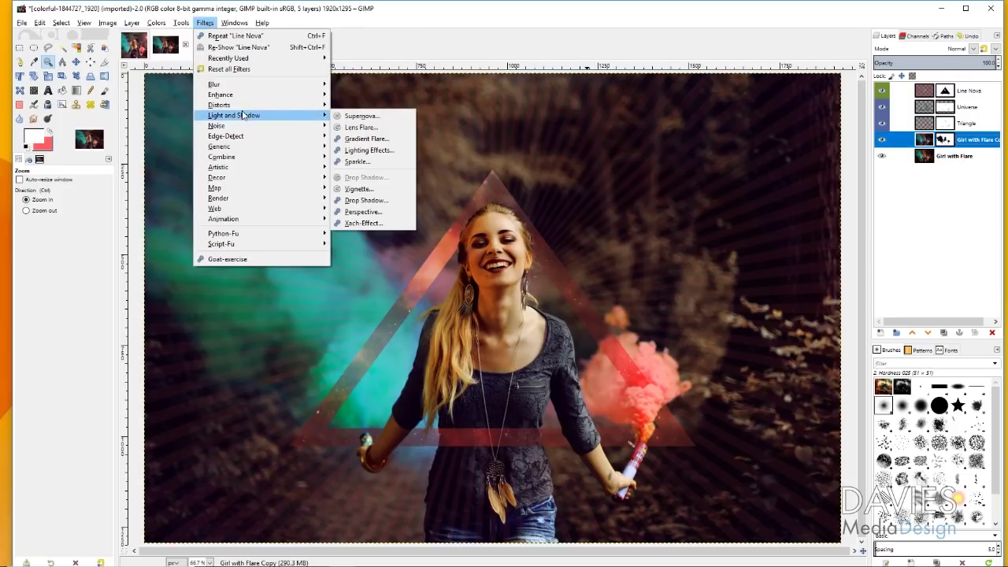
{"action": "left_click", "coordinate": [367, 127]}
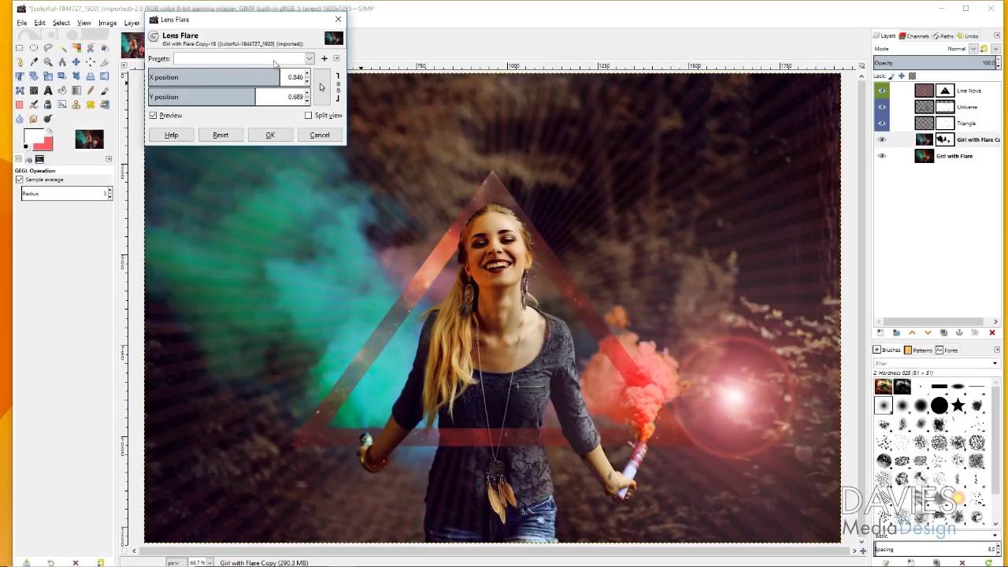
- Place the lens flare in the image's upper right background at Y position 0.234, slightly beyond X position 0.748, and apply the filter
{"action": "left_click_drag", "start_coordinate": [277, 75], "coordinate": [243, 94]}
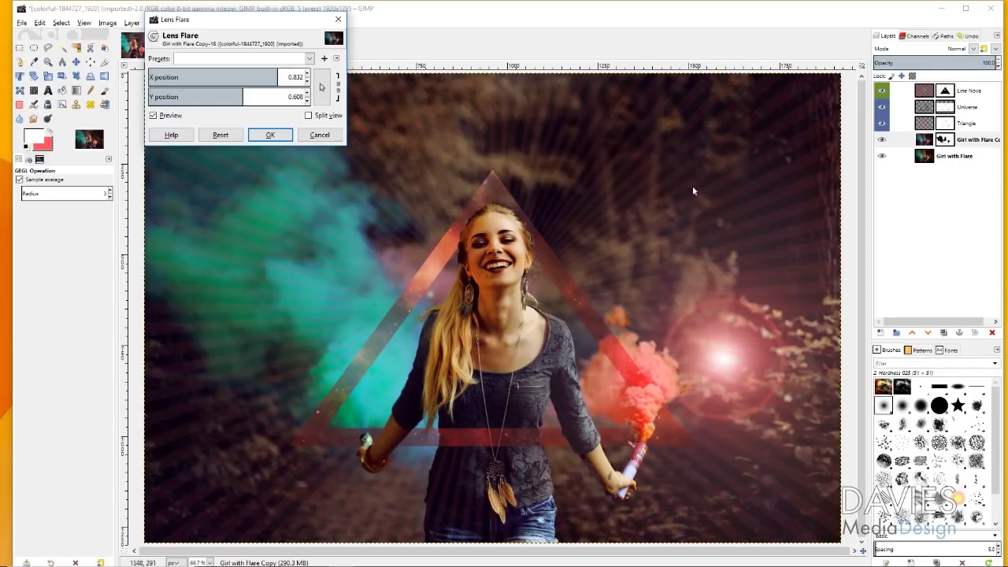
{"action": "left_click_drag", "start_coordinate": [244, 96], "coordinate": [197, 97]}
{"action": "left_click", "coordinate": [218, 96]}
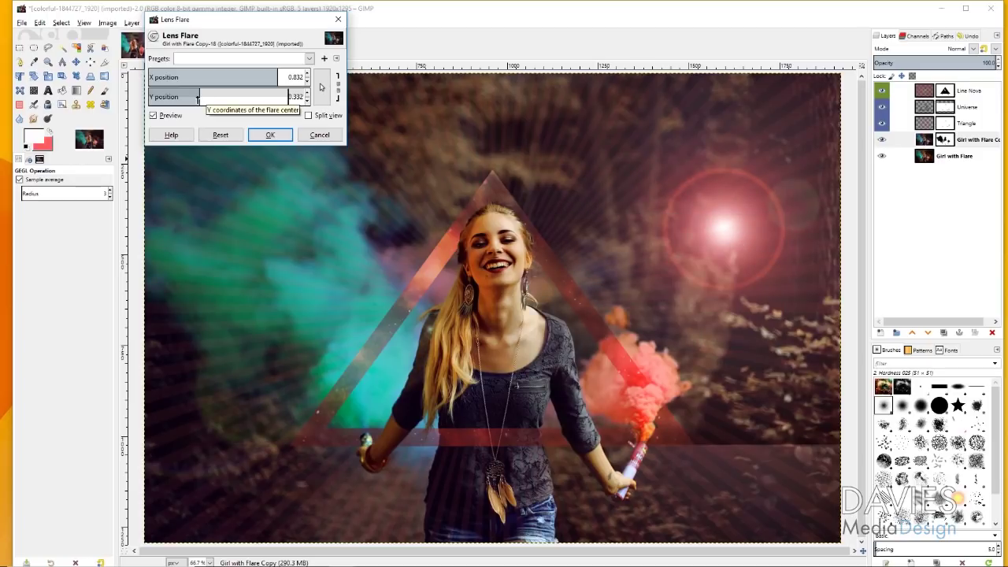
{"action": "left_click_drag", "start_coordinate": [198, 96], "coordinate": [185, 97]}
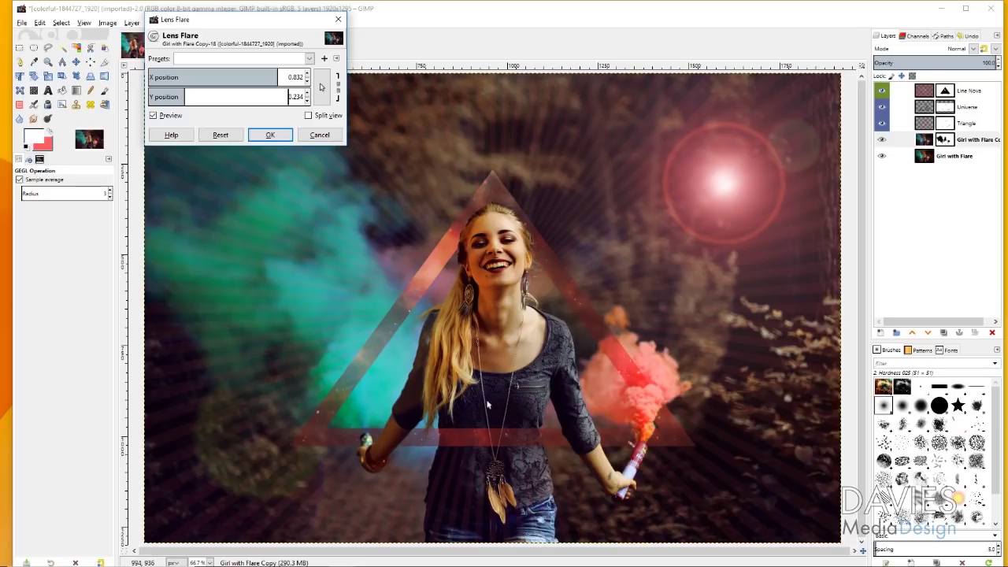
{"action": "left_click_drag", "start_coordinate": [275, 75], "coordinate": [265, 75]}
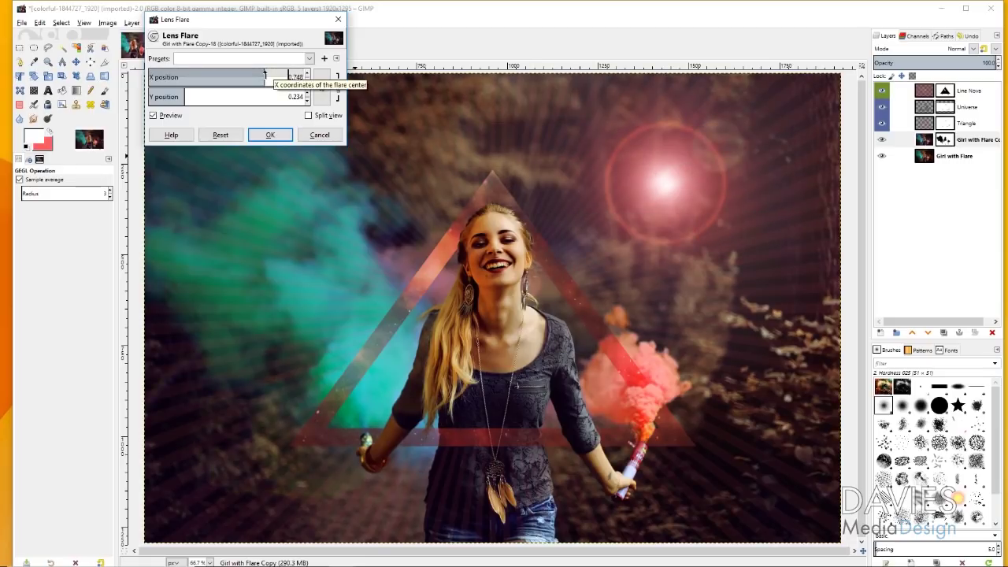
{"action": "left_click_drag", "start_coordinate": [264, 75], "coordinate": [266, 75]}
{"action": "left_click", "coordinate": [270, 134]}
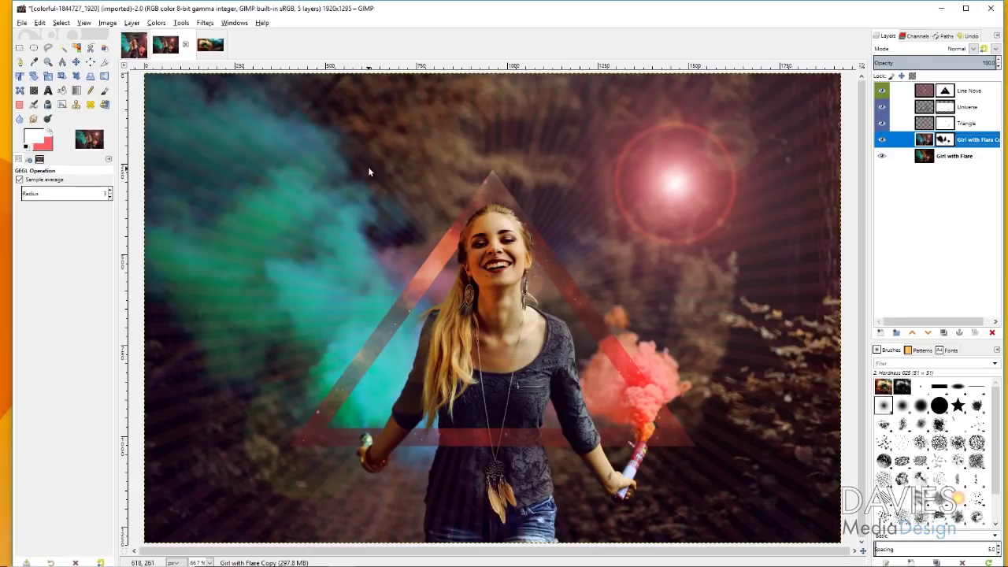
- Outline a crop area with a fixed 1:1 aspect ratio, 1295 x 1295 px, spanning the full image height at X position 327
{"action": "left_click", "coordinate": [106, 63]}
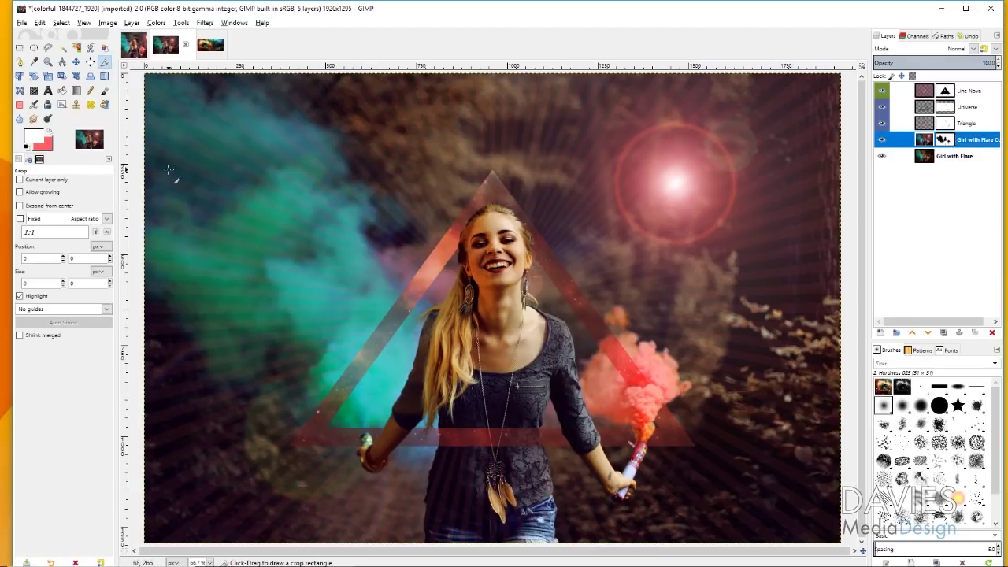
{"action": "left_click", "coordinate": [20, 219]}
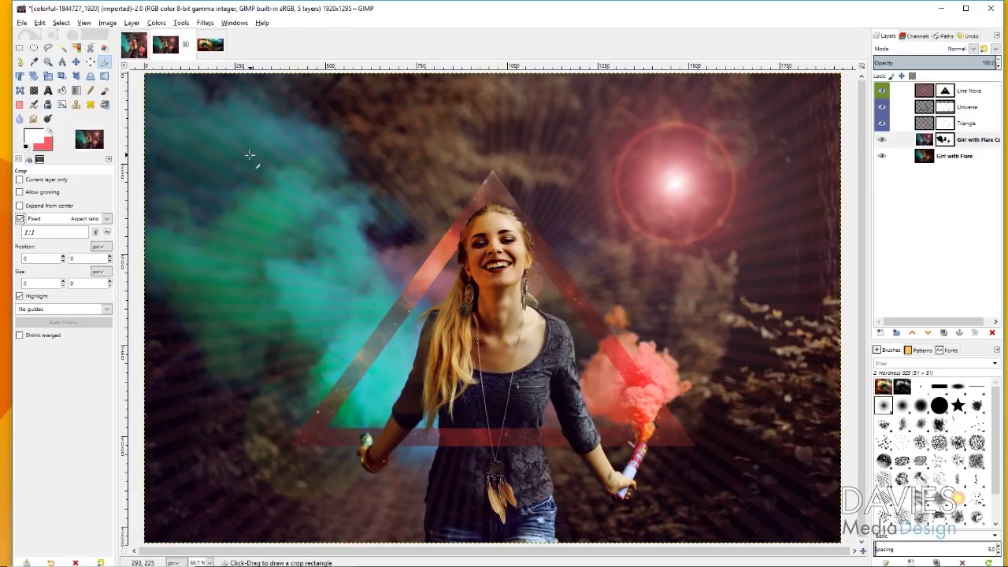
{"action": "left_click_drag", "start_coordinate": [246, 75], "coordinate": [714, 437]}
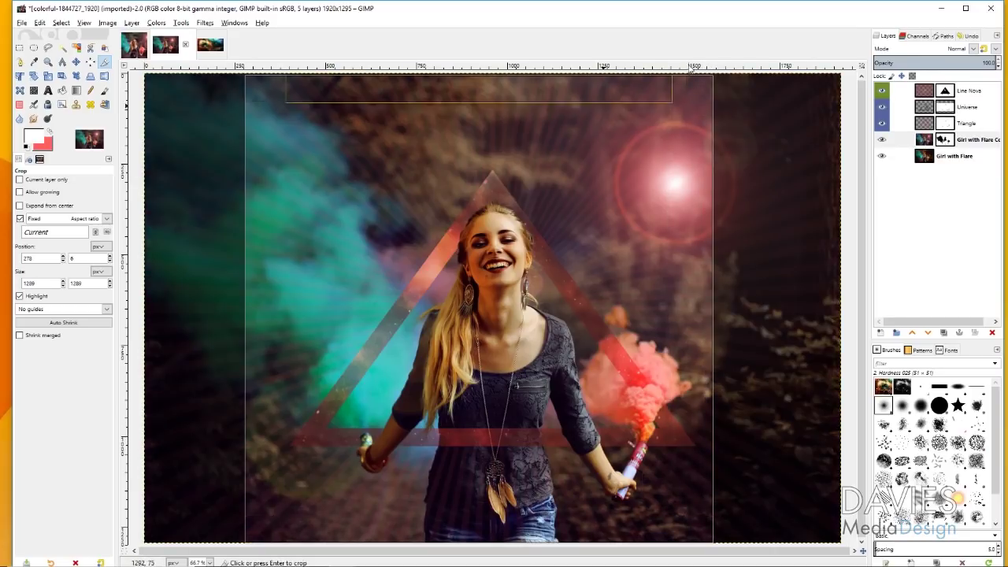
{"action": "left_click_drag", "start_coordinate": [704, 89], "coordinate": [700, 84]}
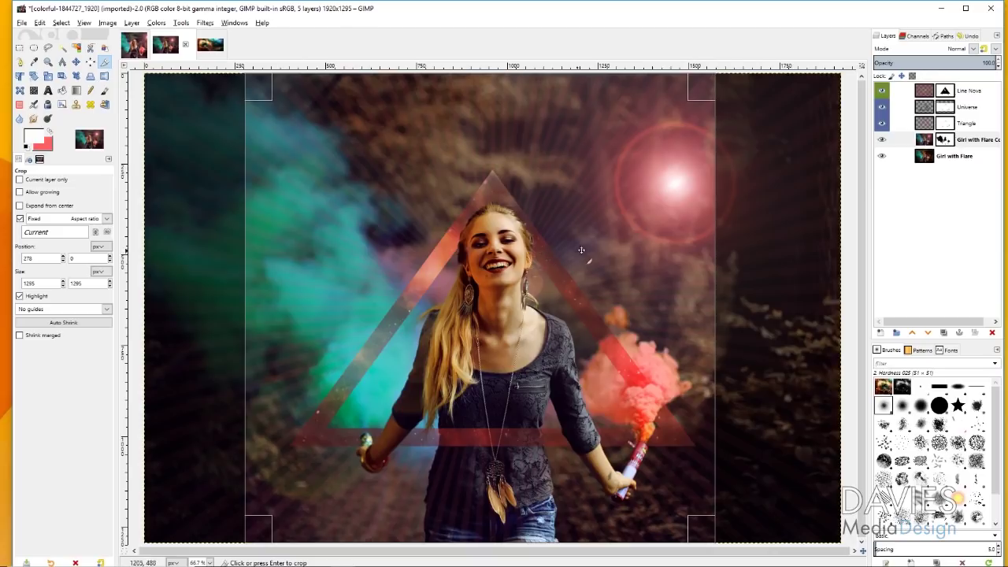
{"action": "mouse_move", "coordinate": [648, 238]}
{"action": "left_mouse_down"}
{"action": "mouse_move", "coordinate": [636, 238]}
{"action": "mouse_move", "coordinate": [666, 237]}
{"action": "left_mouse_up"}
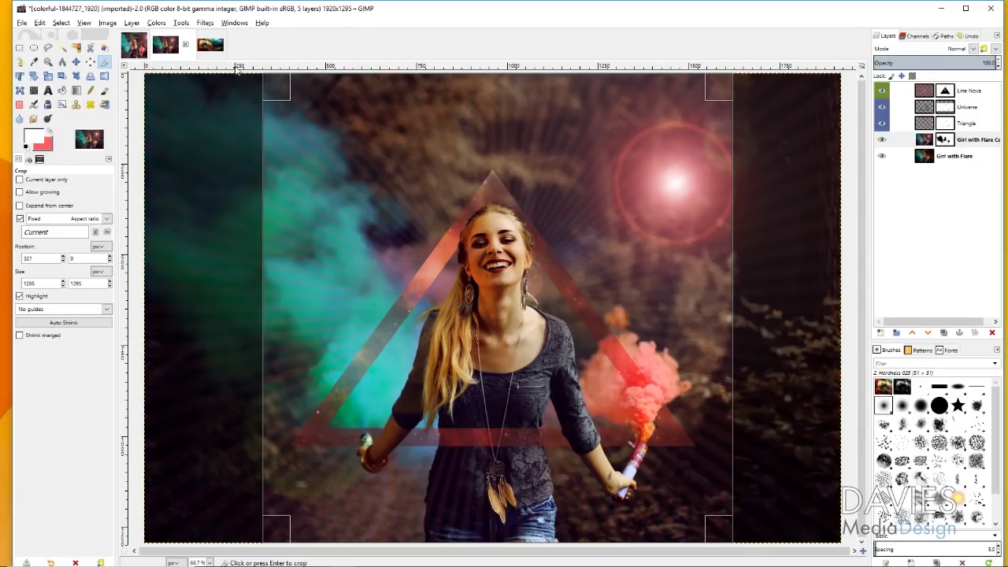
- With the guides shown temporarily, center the square crop area on the triangle at X position 312 and crop the image
{"action": "left_click", "coordinate": [91, 23]}
{"action": "left_click", "coordinate": [117, 186]}
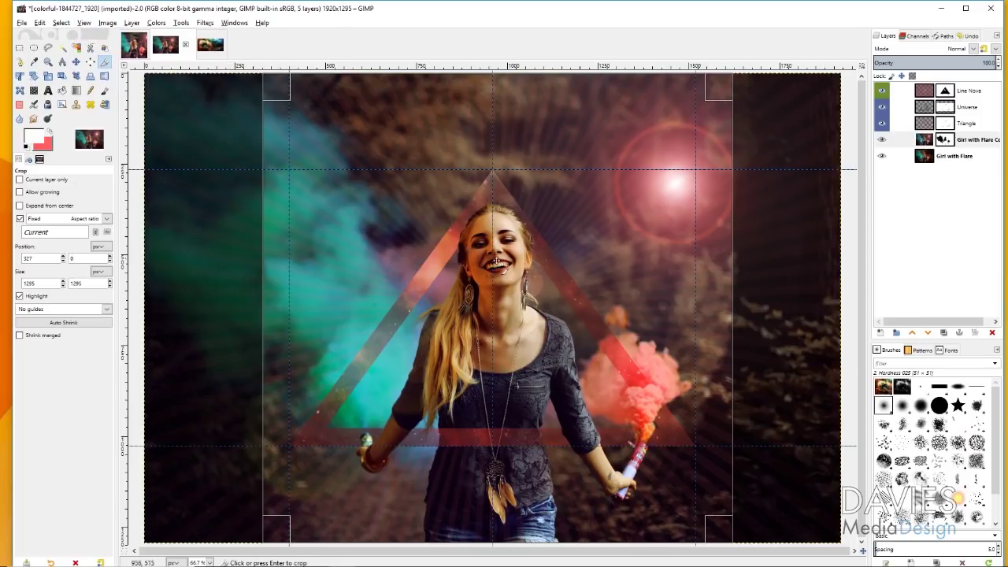
{"action": "left_click_drag", "start_coordinate": [612, 137], "coordinate": [607, 137]}
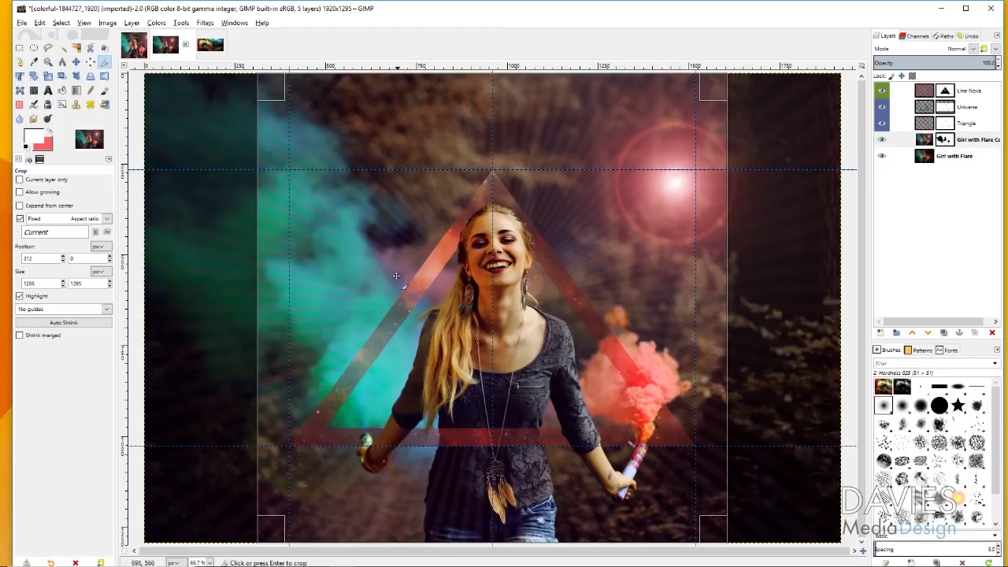
{"action": "left_click", "coordinate": [390, 247]}
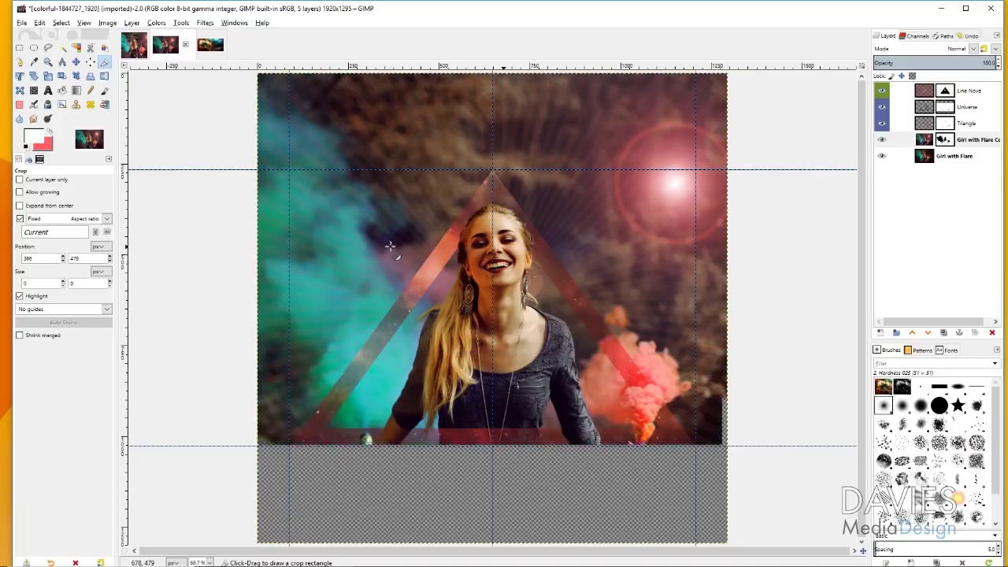
{"action": "left_click", "coordinate": [83, 23]}
{"action": "left_click", "coordinate": [118, 183]}
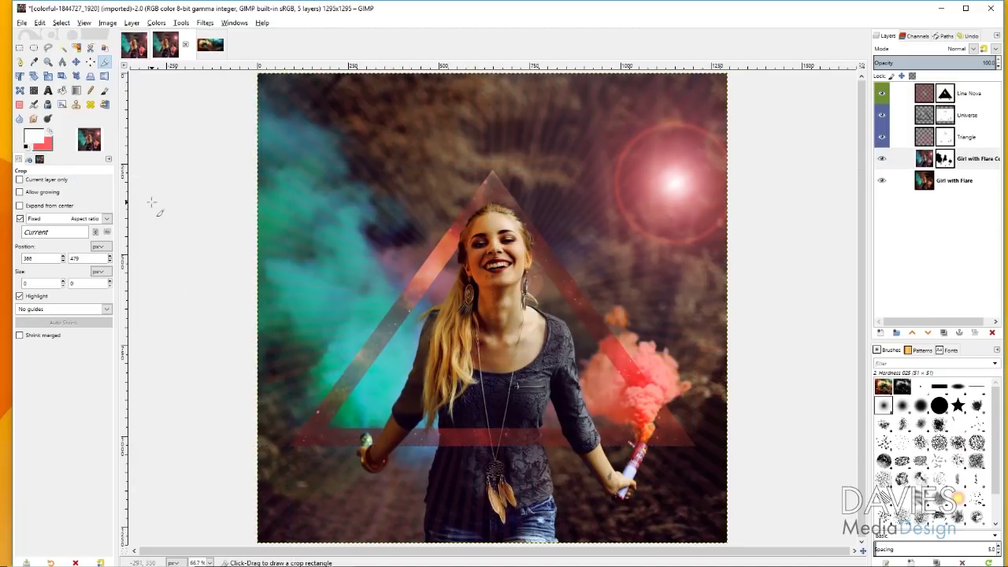
- Add the white text "ETHEREAL" in Proxima Nova at 65 px in the bottom right corner of the image
{"action": "left_click", "coordinate": [48, 90]}
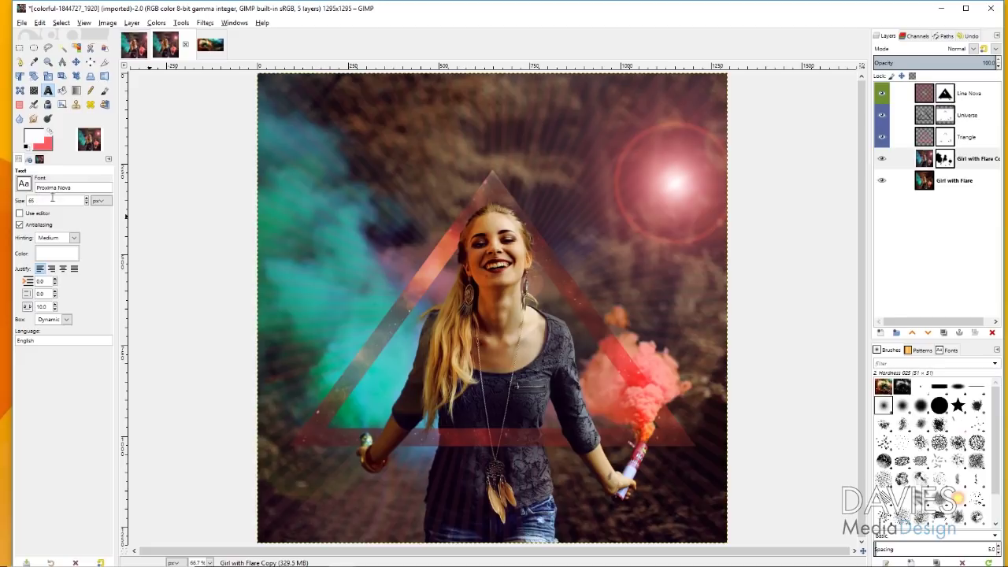
{"action": "left_click", "coordinate": [24, 184]}
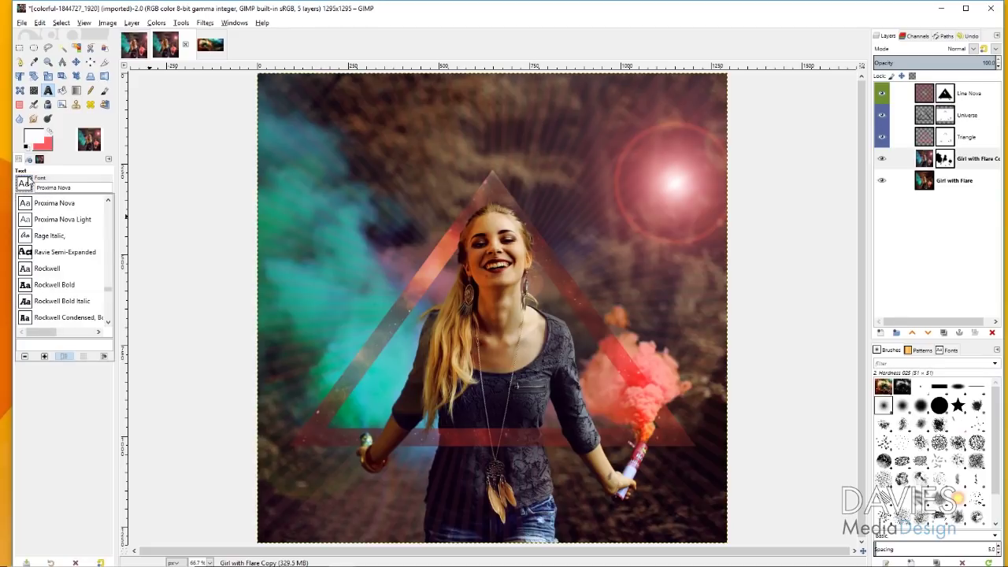
{"action": "left_click", "coordinate": [26, 184]}
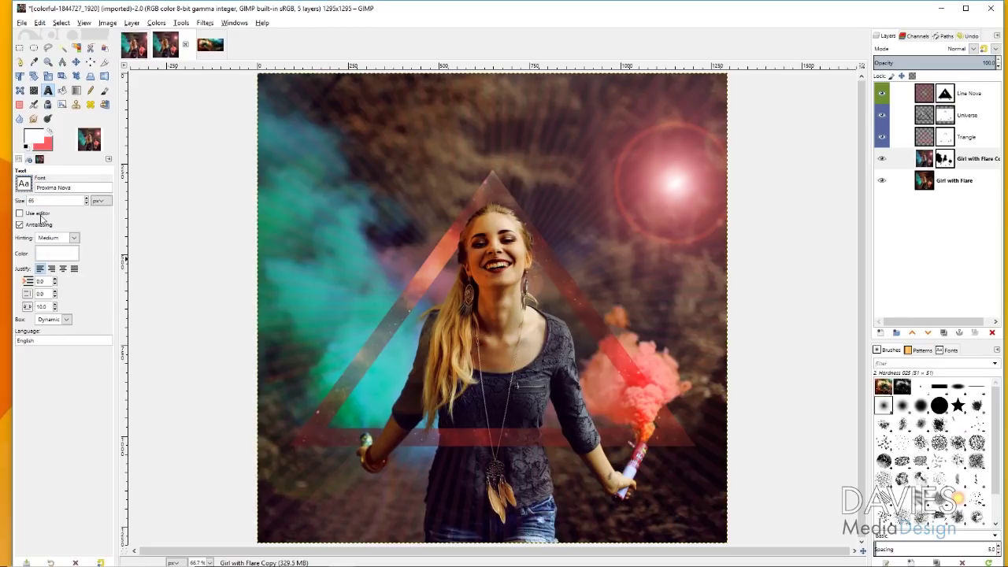
{"action": "left_click", "coordinate": [571, 510]}
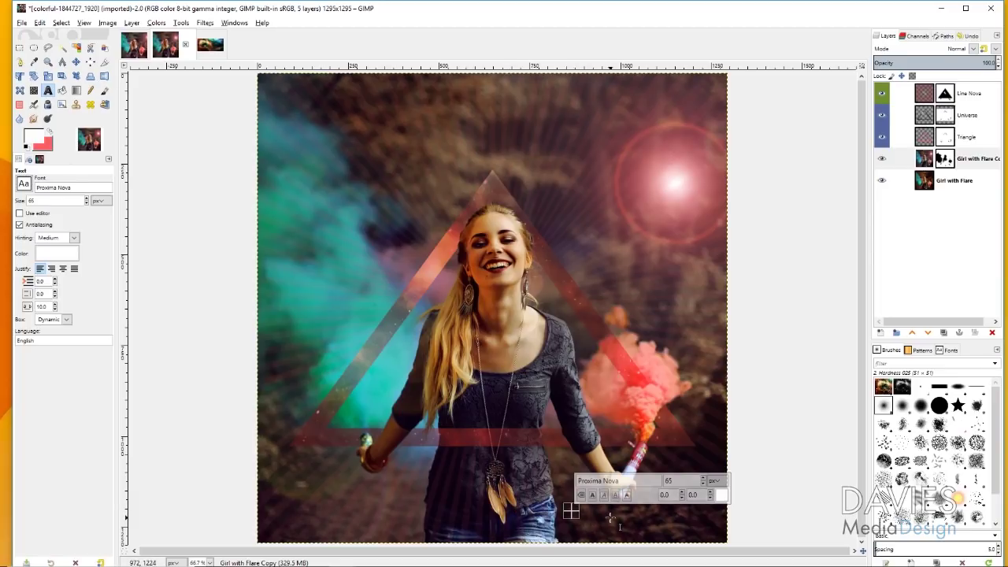
{"action": "type", "text": "ETHEREAL"}
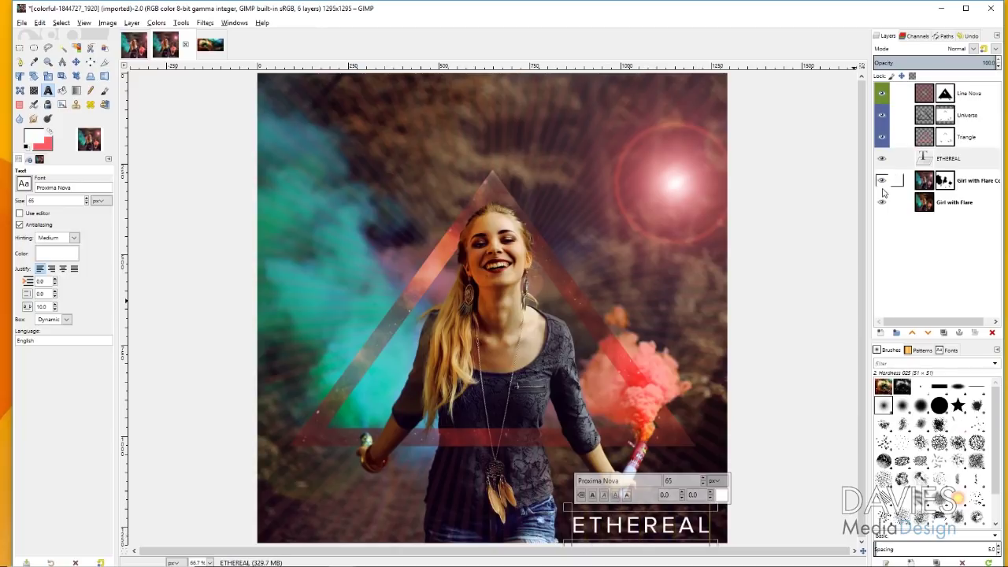
- Move the ETHEREAL text layer to the top of the layer stack and nudge the text slightly up and right
{"action": "left_click_drag", "start_coordinate": [932, 160], "coordinate": [937, 89]}
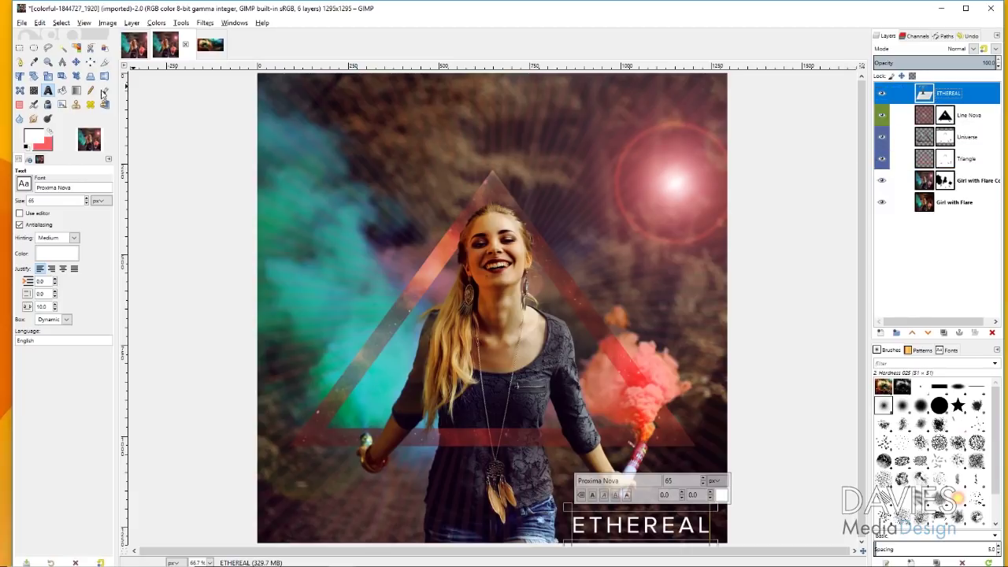
{"action": "left_click", "coordinate": [76, 61]}
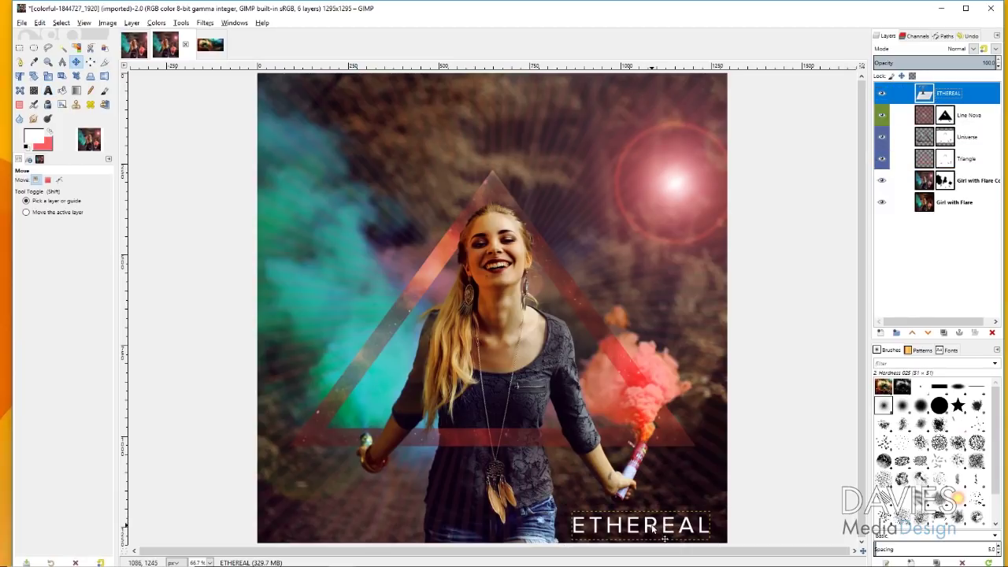
{"action": "left_click_drag", "start_coordinate": [653, 529], "coordinate": [655, 525]}
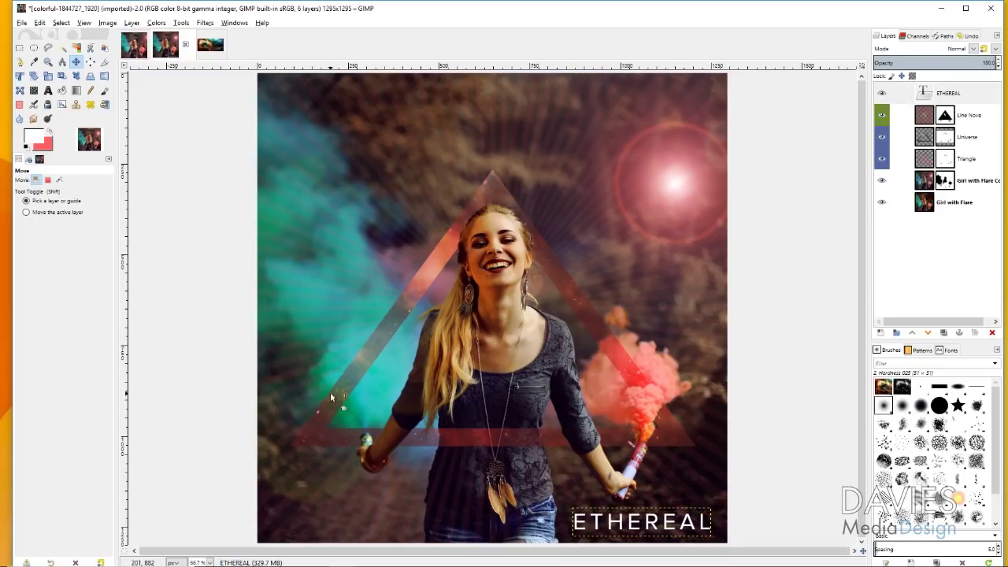
{"action": "key", "text": "t"}
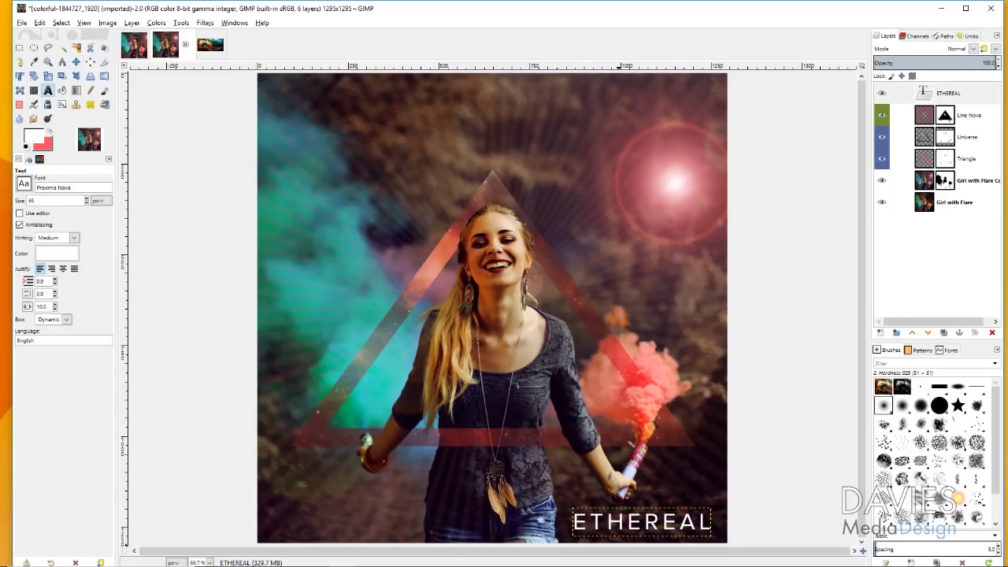
{"action": "left_click", "coordinate": [619, 527]}
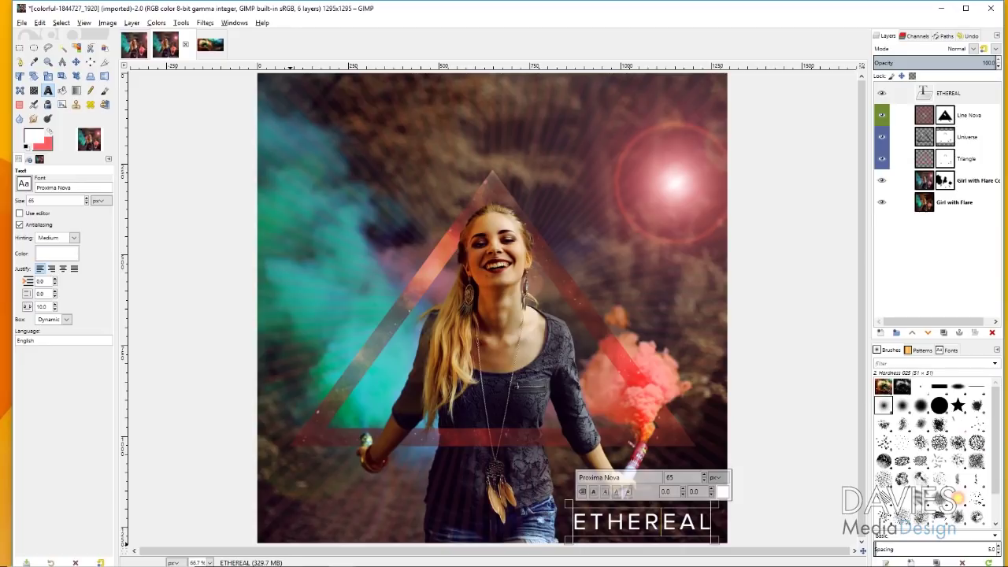
- Create a transparent, yellow-tagged layer named "Gradient" and place it directly below the ETHEREAL text layer
{"action": "left_click", "coordinate": [925, 204]}
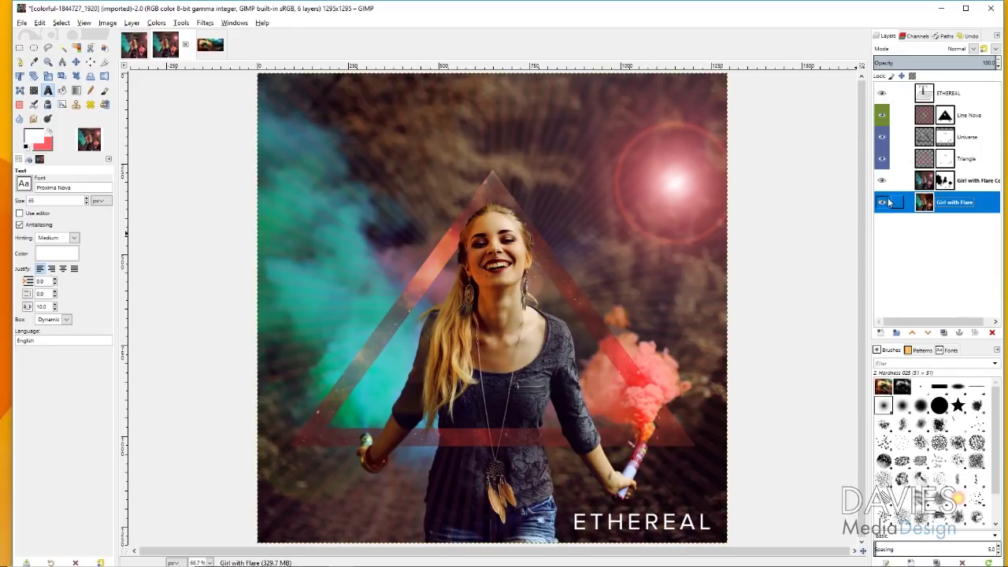
{"action": "left_click", "coordinate": [881, 333]}
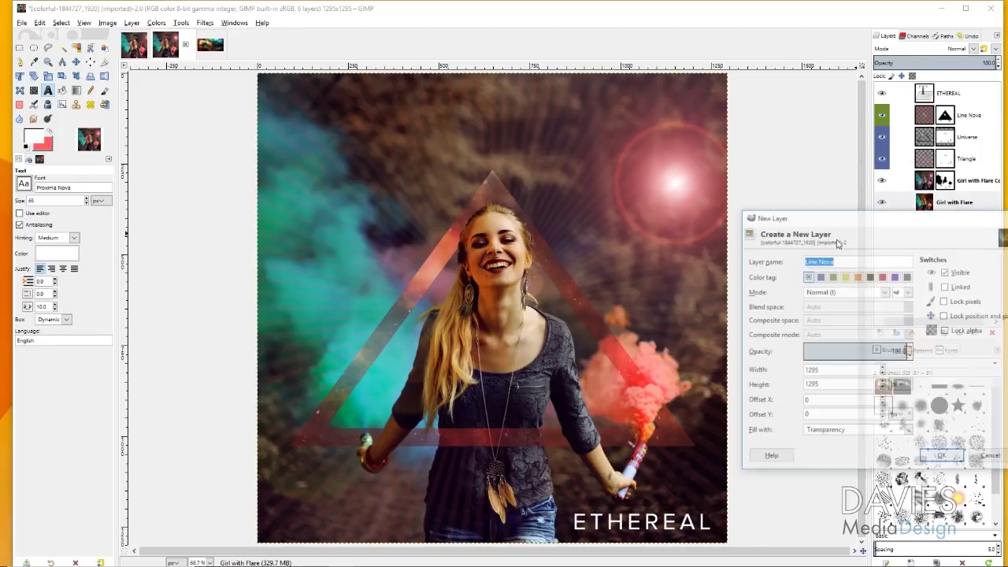
{"action": "type", "text": "gAR"}
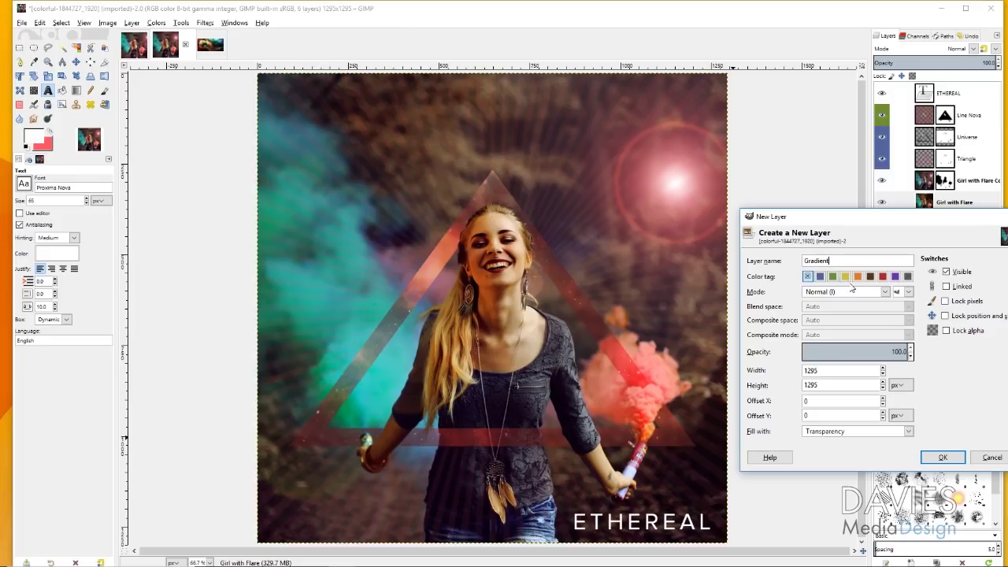
{"action": "left_click", "coordinate": [846, 277]}
{"action": "left_click", "coordinate": [951, 461]}
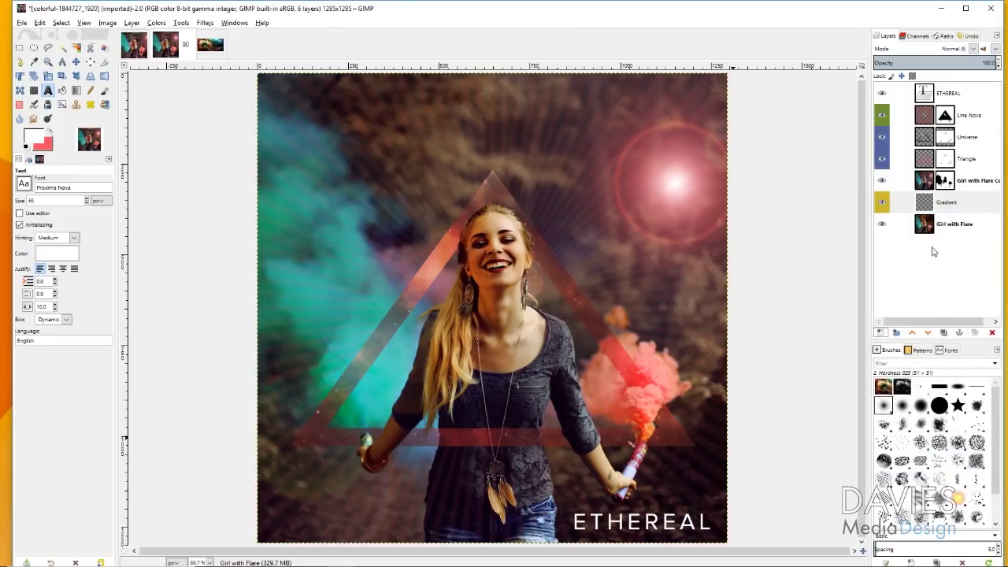
{"action": "left_click_drag", "start_coordinate": [926, 101], "coordinate": [928, 110]}
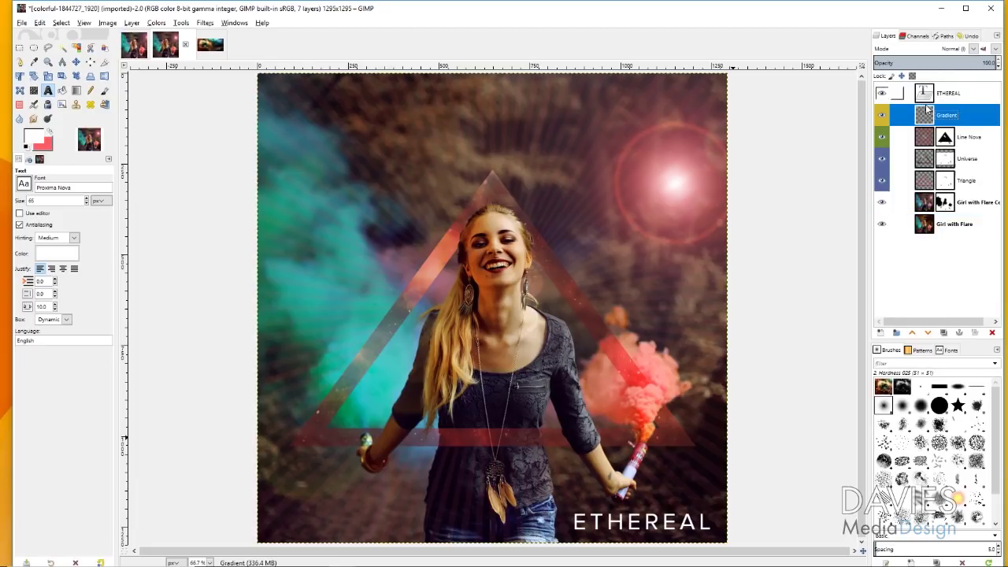
- Set the foreground color to the teal 3acabb sampled from the smoke beside the girl
{"action": "left_click", "coordinate": [39, 141]}
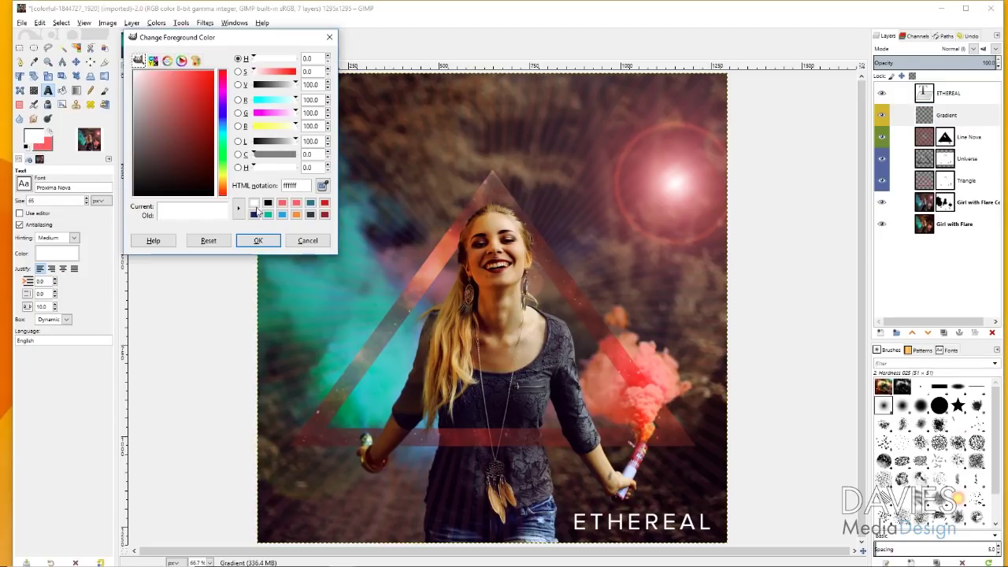
{"action": "left_click", "coordinate": [322, 185]}
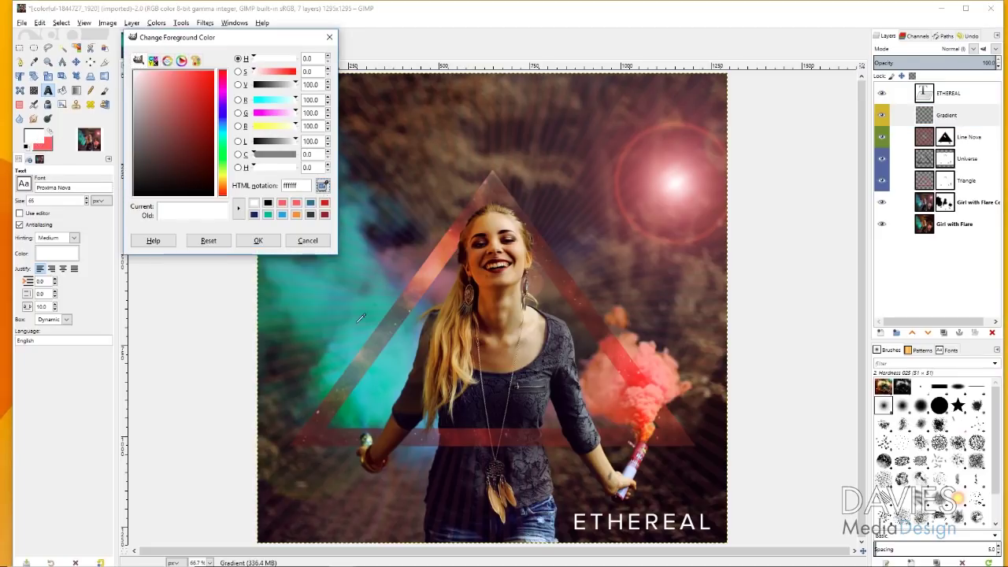
{"action": "left_click", "coordinate": [389, 380]}
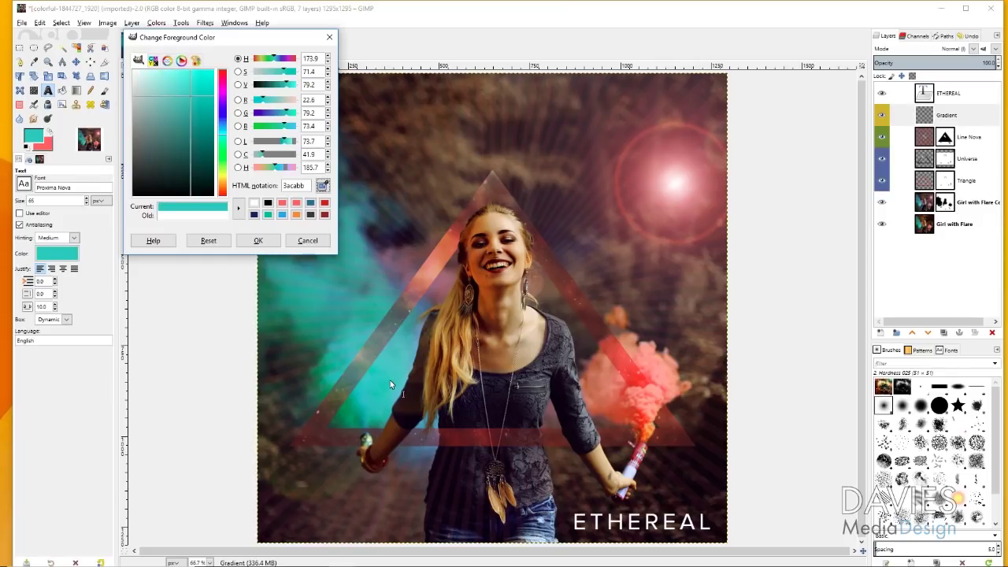
{"action": "left_click", "coordinate": [260, 242]}
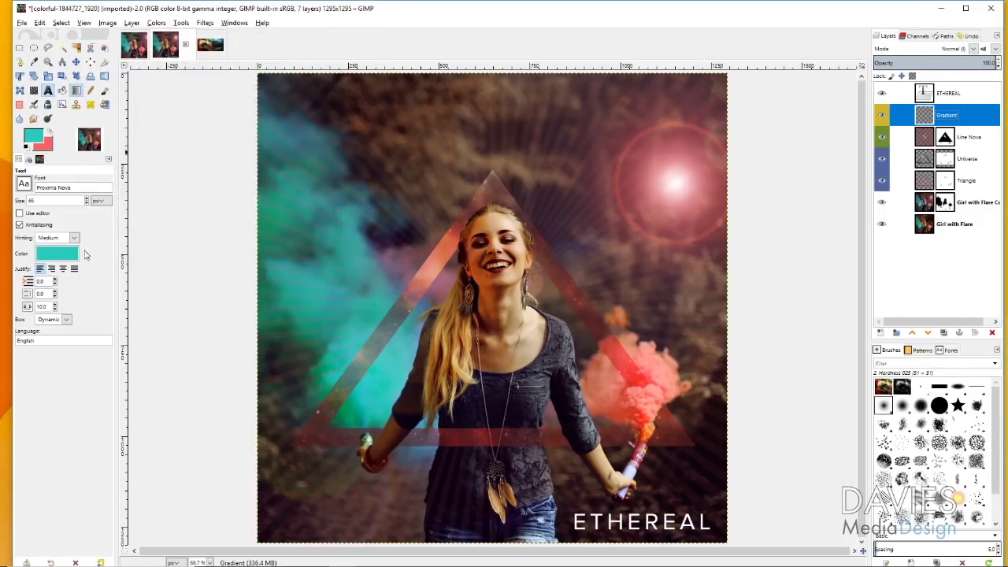
- Fill the Gradient layer with a linear teal-to-coral gradient from the image's upper-left to lower-right corner, with the midpoint at 50.23
{"action": "key", "text": "g"}
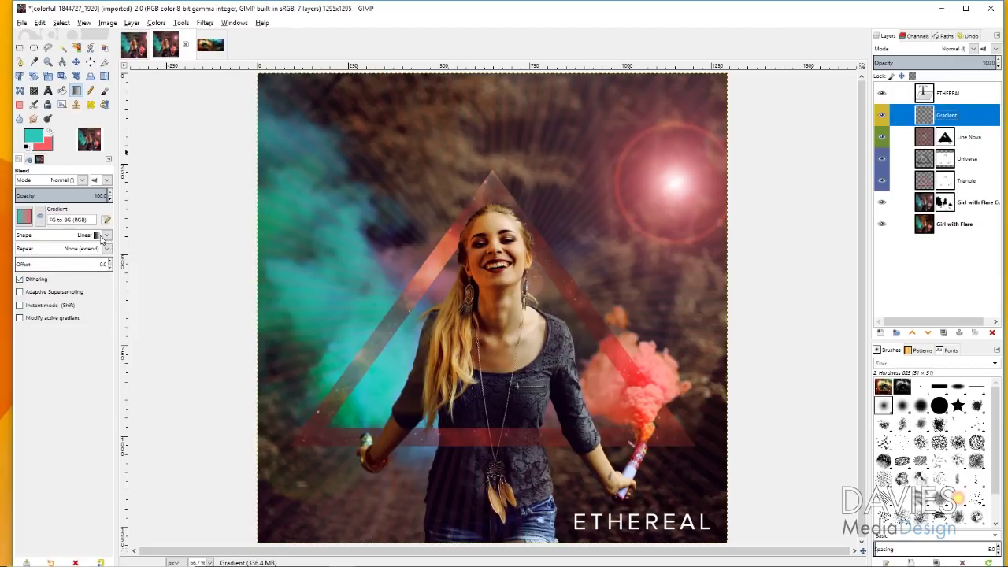
{"action": "left_click_drag", "start_coordinate": [258, 74], "coordinate": [728, 545]}
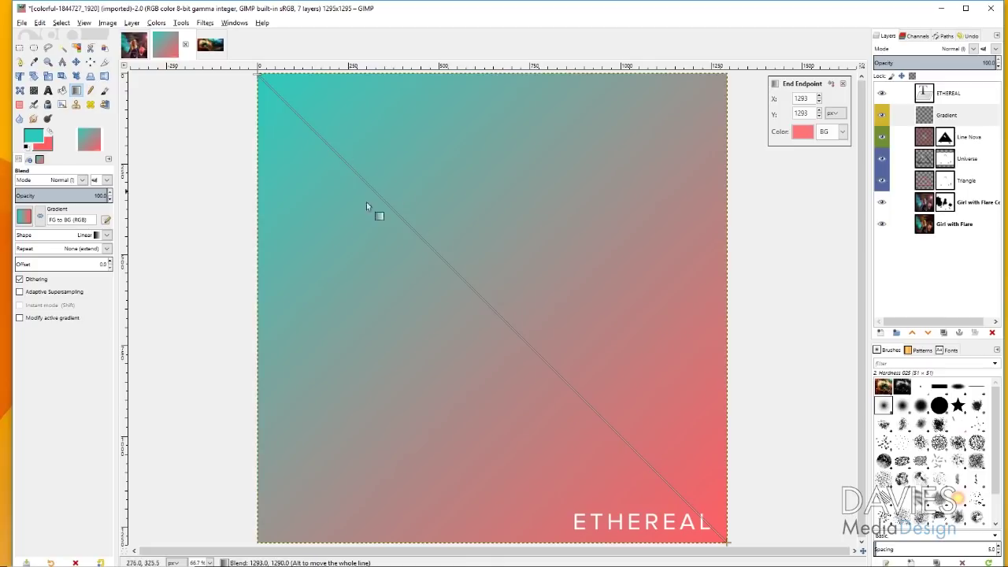
{"action": "left_click_drag", "start_coordinate": [491, 311], "coordinate": [484, 306]}
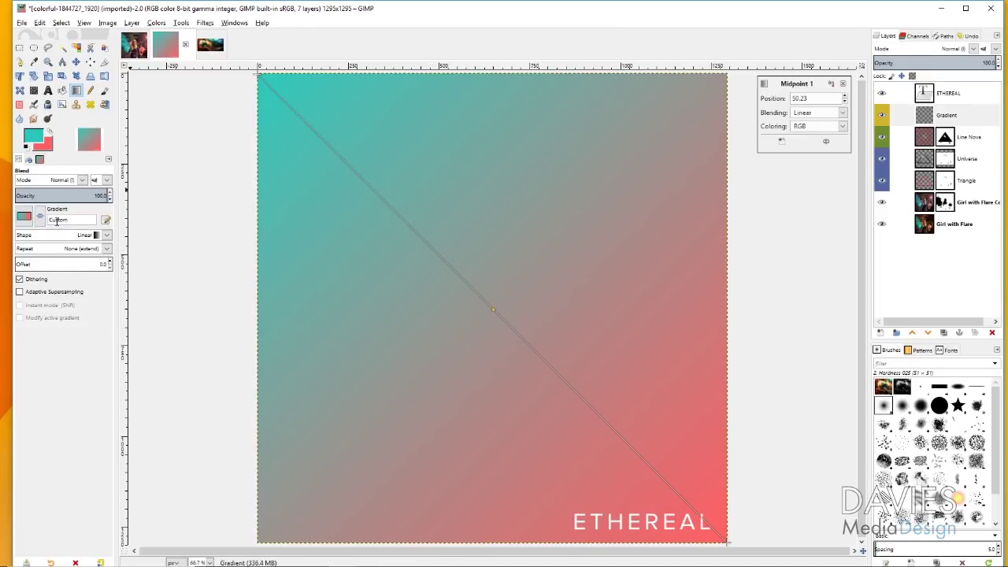
{"action": "left_click", "coordinate": [76, 62]}
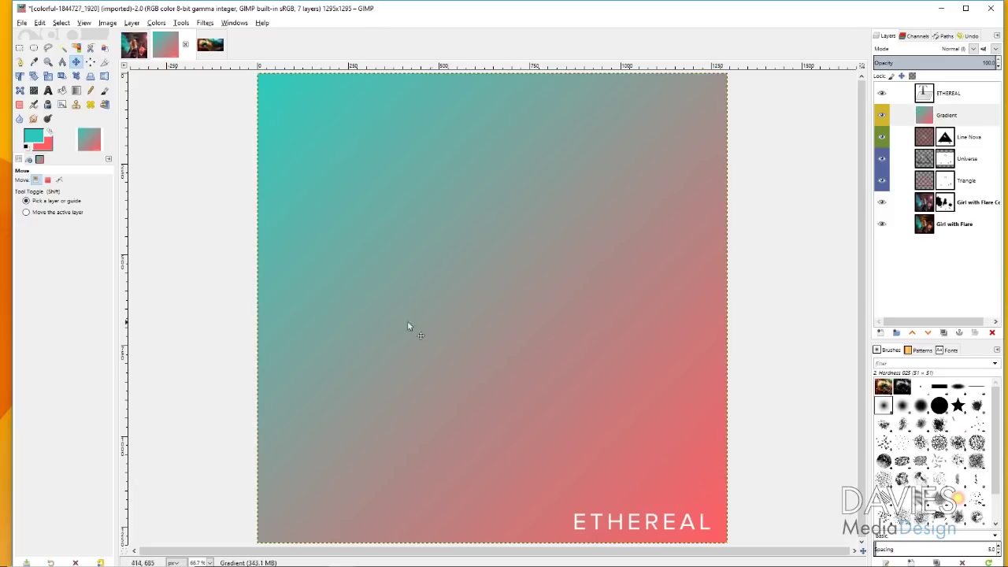
- Set the Gradient layer's blend mode to Soft light and lower its opacity to about 80
{"action": "left_click", "coordinate": [898, 116]}
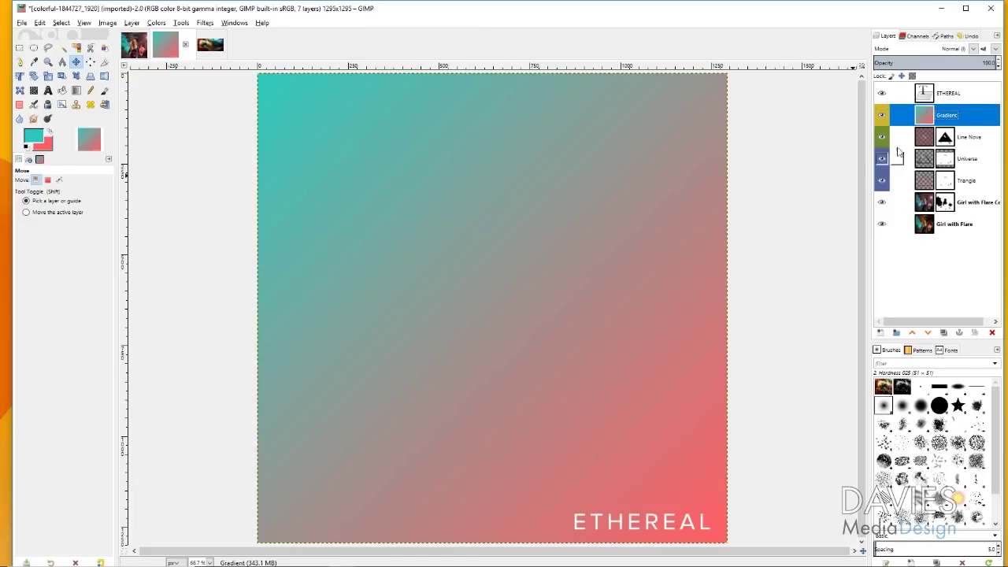
{"action": "left_click", "coordinate": [974, 49]}
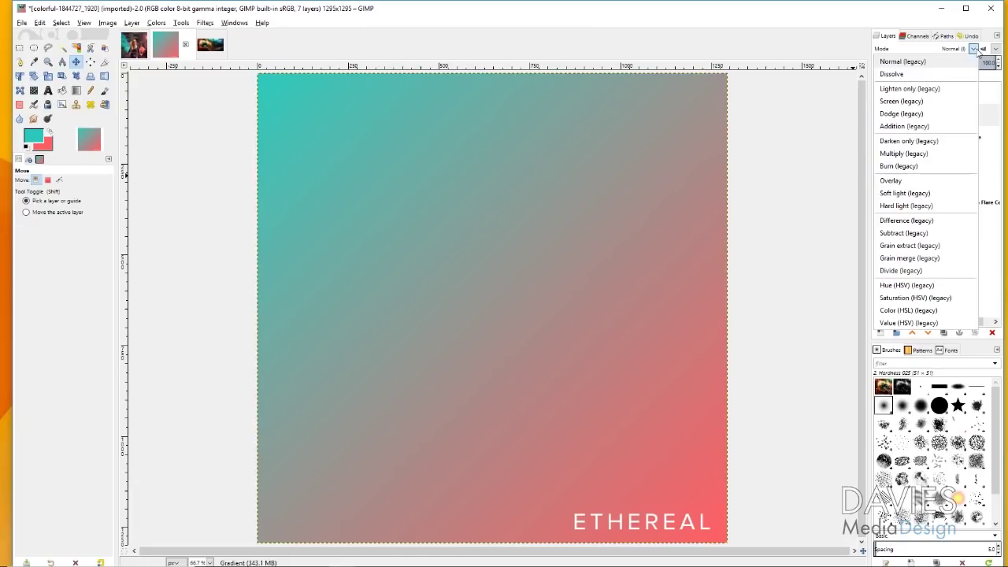
{"action": "left_click", "coordinate": [936, 194]}
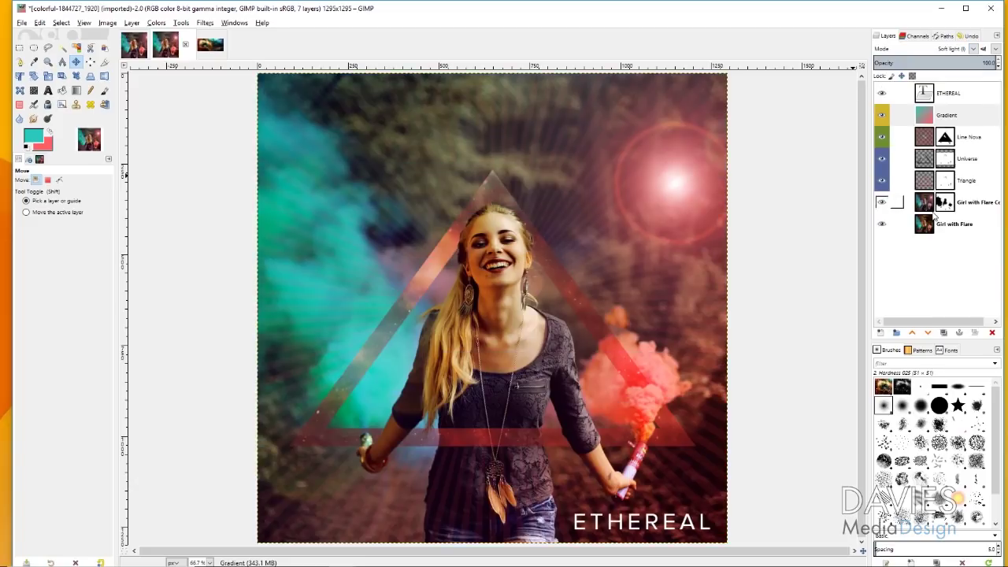
{"action": "left_click", "coordinate": [945, 115]}
{"action": "left_click", "coordinate": [973, 61]}
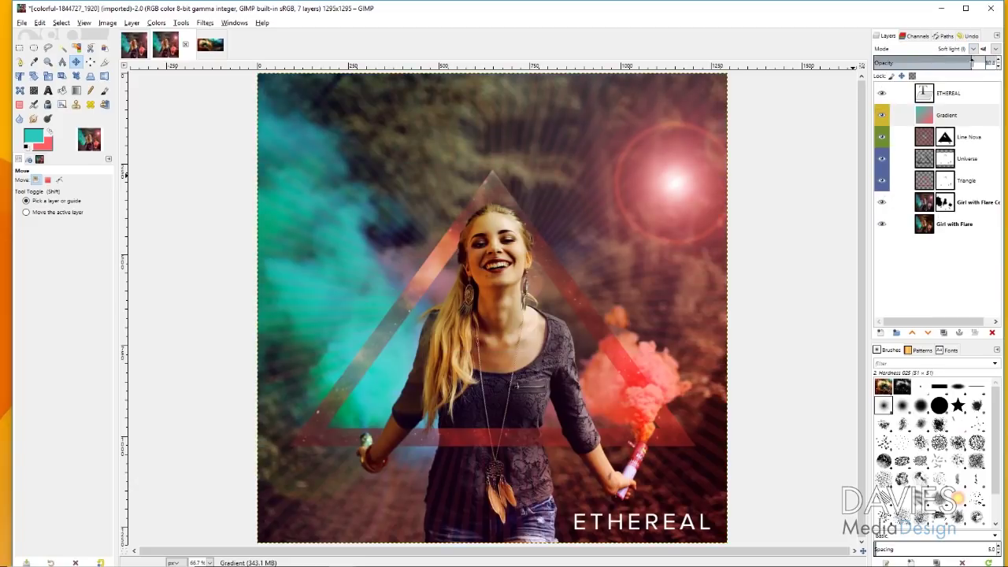
{"action": "left_click_drag", "start_coordinate": [937, 66], "coordinate": [973, 64]}
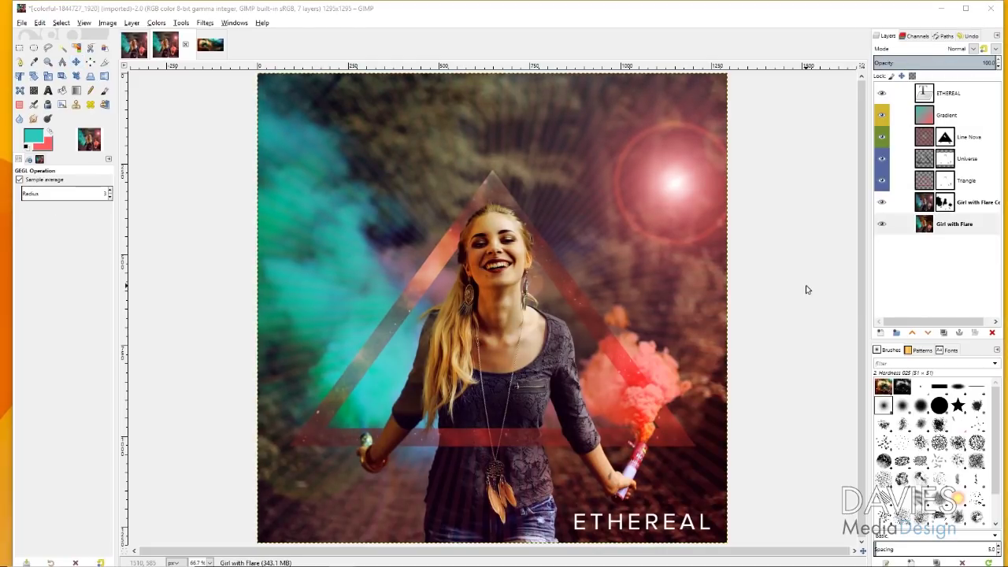
- Sharpen the Girl with Flare layer using Unsharp Mask with standard deviation 0.973 and scale 0.751
{"action": "left_click", "coordinate": [924, 225]}
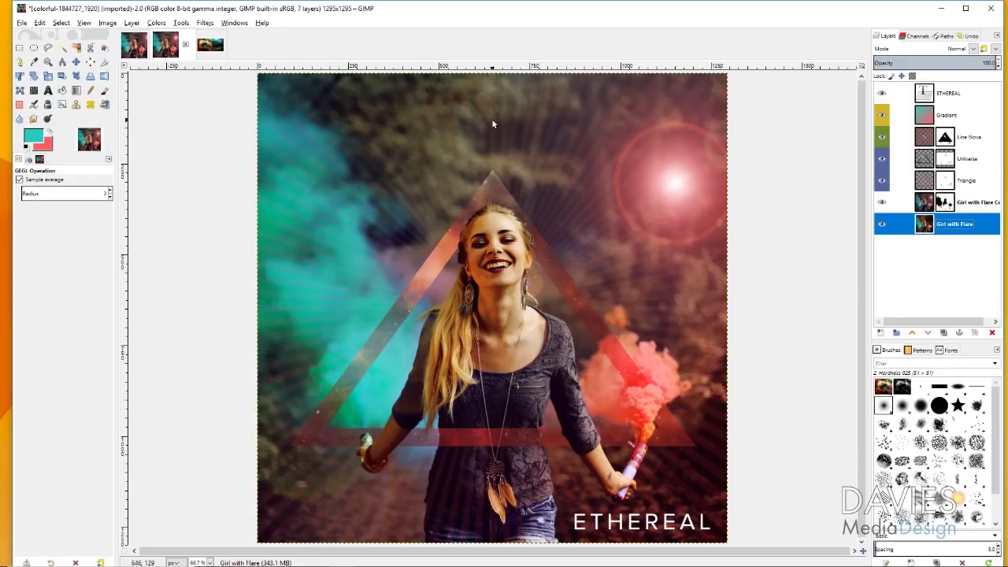
{"action": "left_click", "coordinate": [204, 23]}
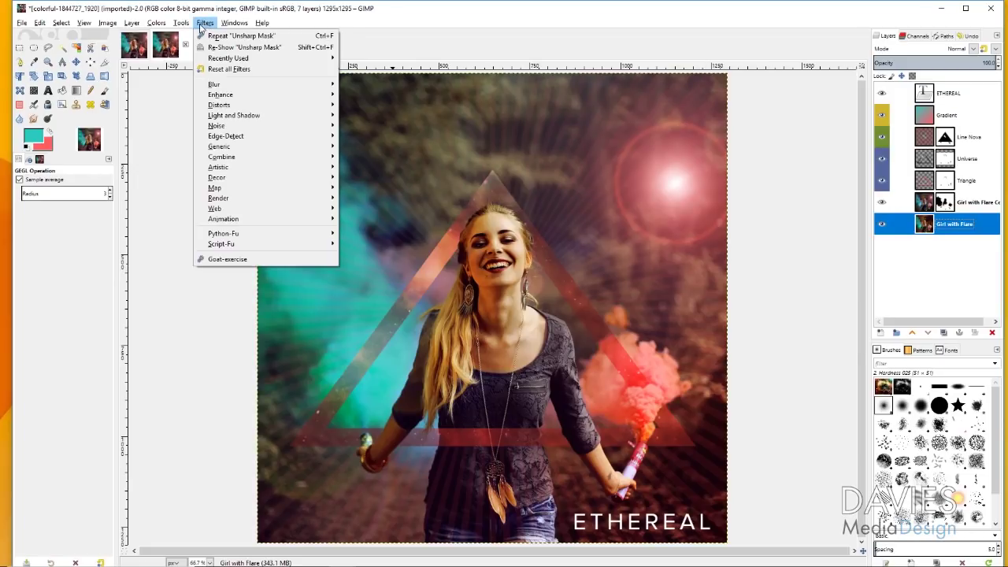
{"action": "mouse_move", "coordinate": [239, 98]}
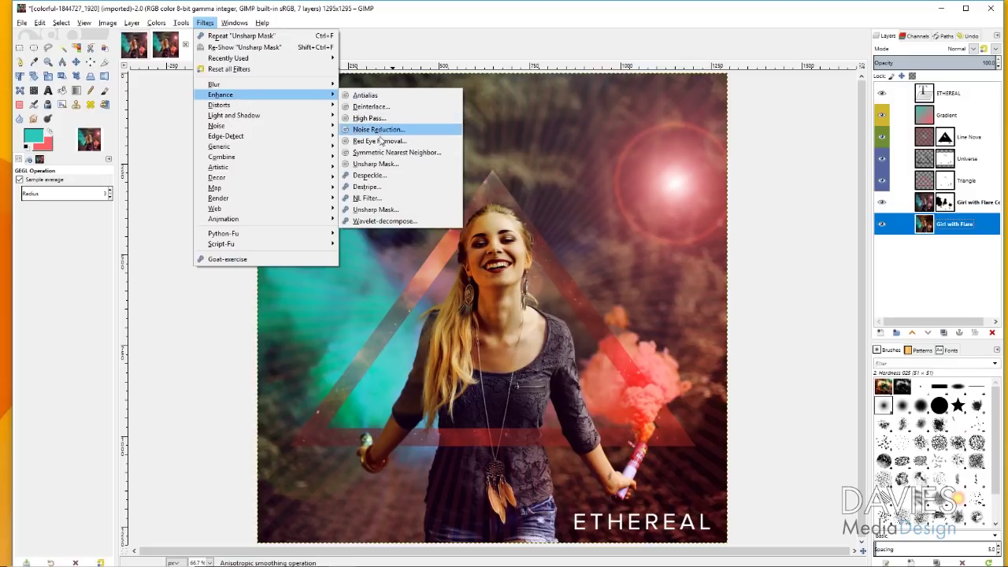
{"action": "left_click", "coordinate": [382, 162]}
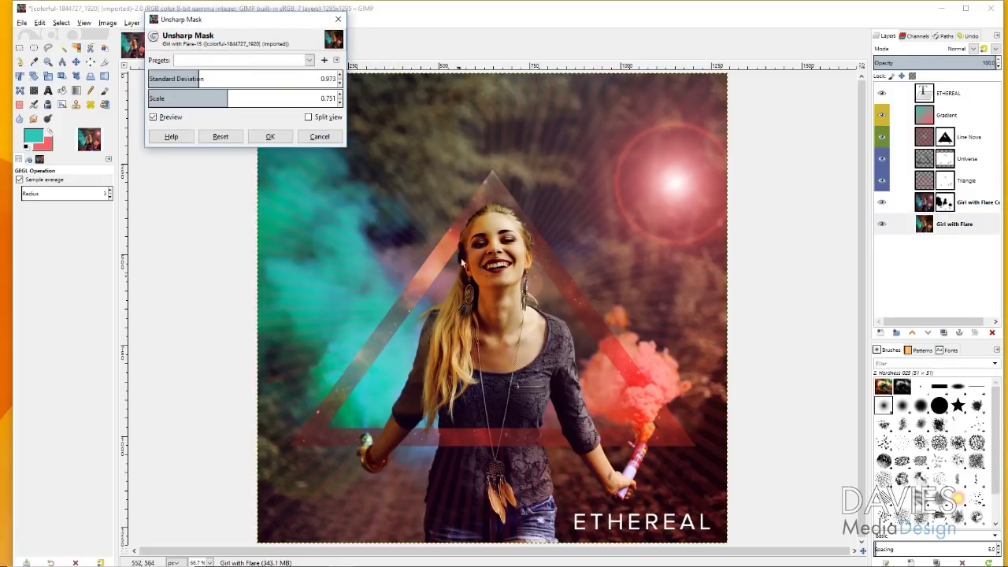
{"action": "left_click", "coordinate": [268, 136]}
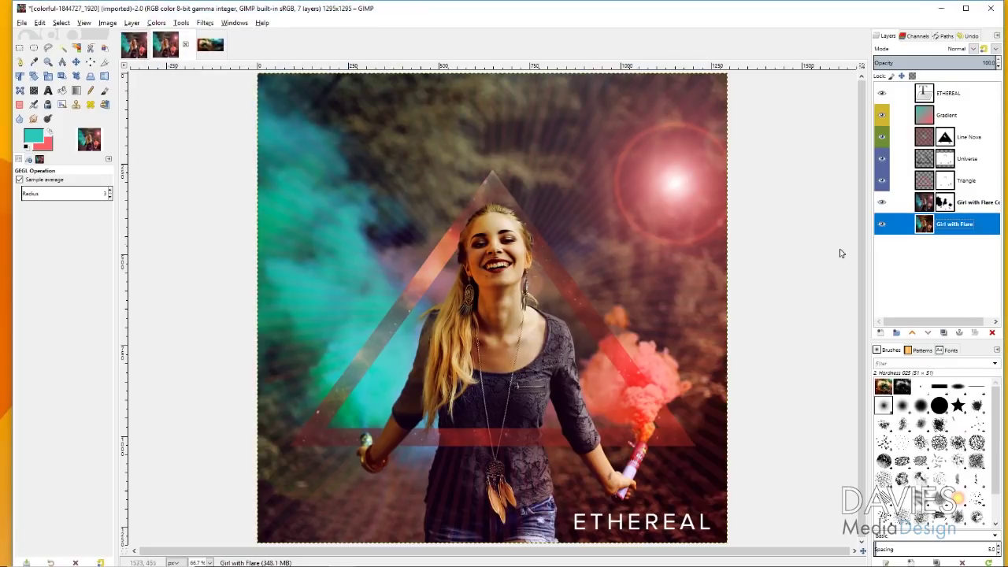
- Repeat the Unsharp Mask filter on the Girl with Flare Copy layer
{"action": "left_click", "coordinate": [929, 204]}
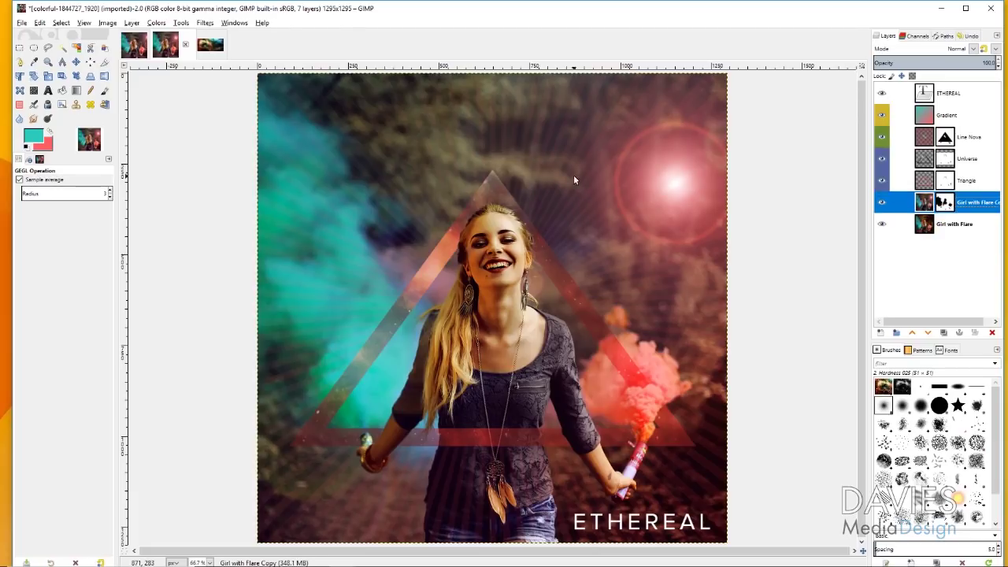
{"action": "left_click", "coordinate": [205, 23]}
{"action": "left_click", "coordinate": [211, 35]}
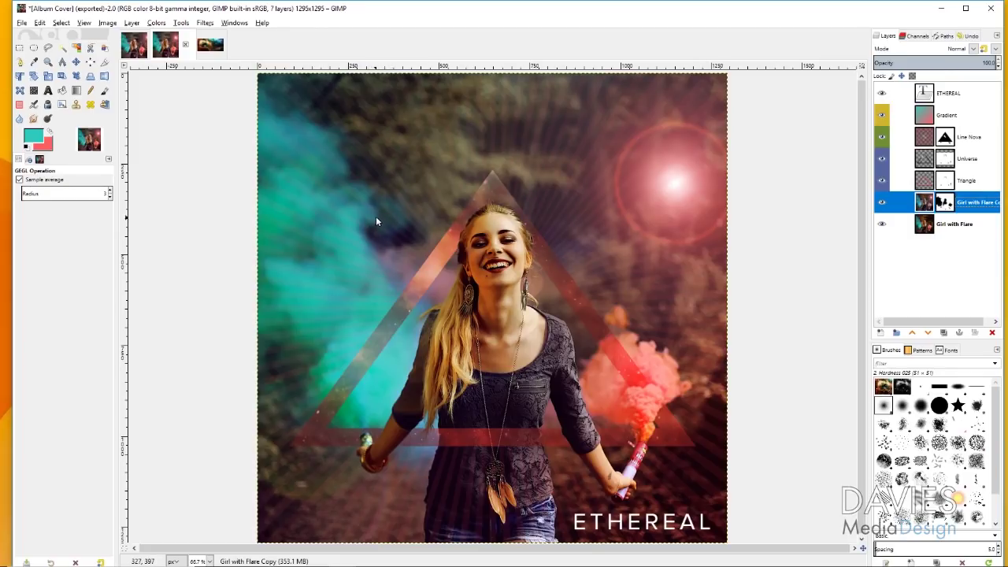
- Scale the image to 4.727 x 4.727 inches at 300 pixels/in with Cubic interpolation
{"action": "left_click", "coordinate": [109, 23]}
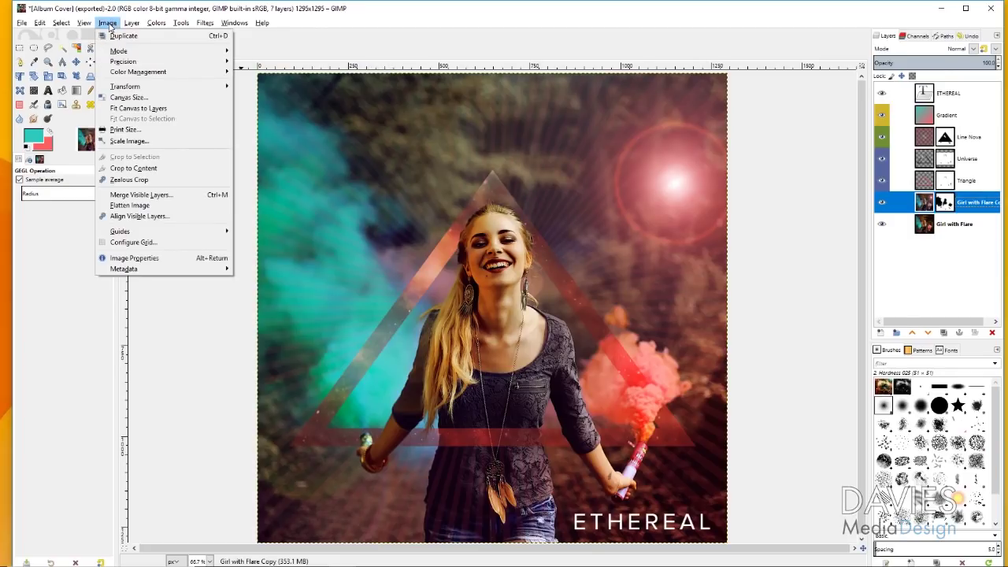
{"action": "left_click", "coordinate": [128, 141]}
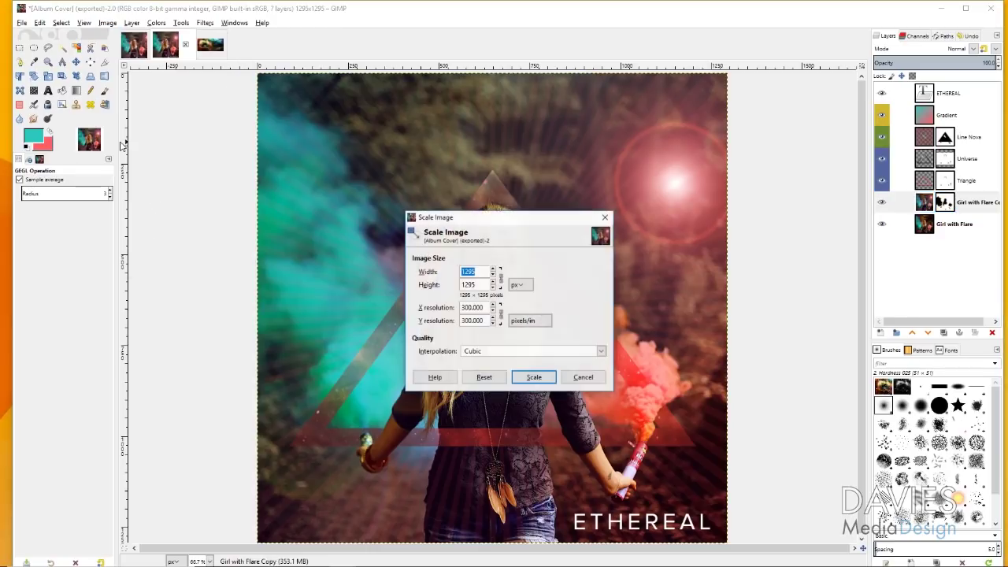
{"action": "left_click", "coordinate": [519, 285]}
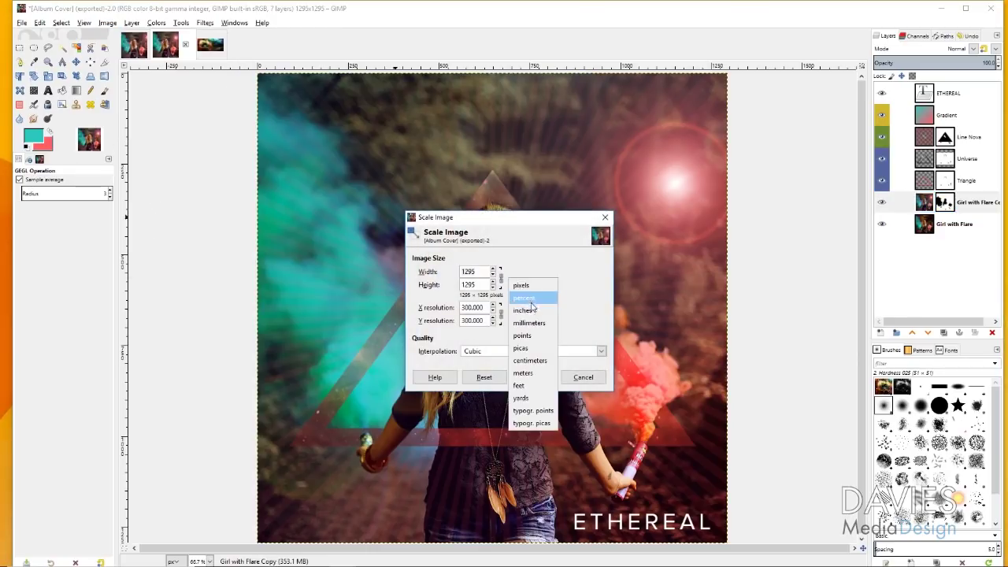
{"action": "left_click", "coordinate": [530, 297]}
{"action": "double_click", "coordinate": [484, 271]}
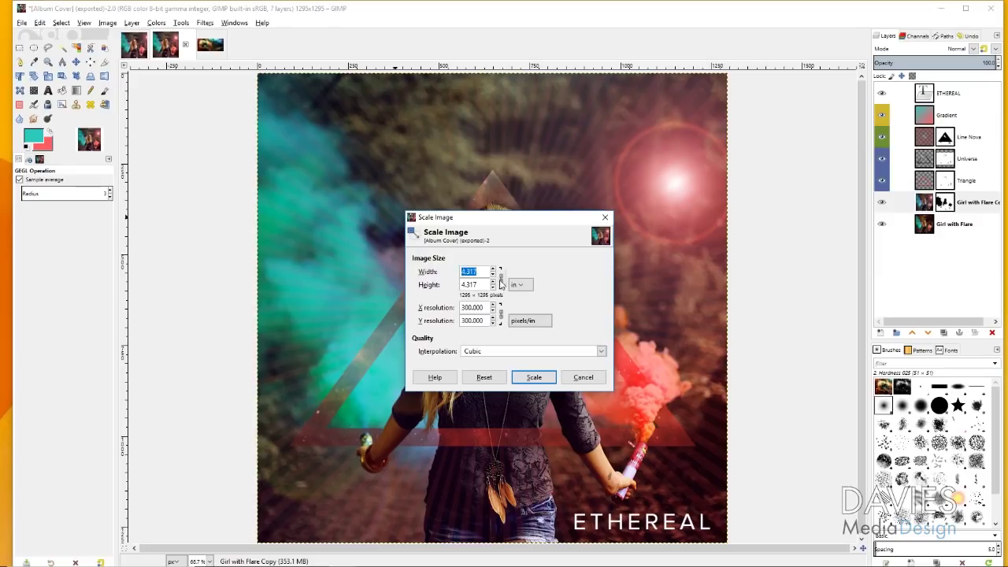
{"action": "type", "text": "4"}
{"action": "type", "text": ".724"}
{"action": "left_click", "coordinate": [488, 286]}
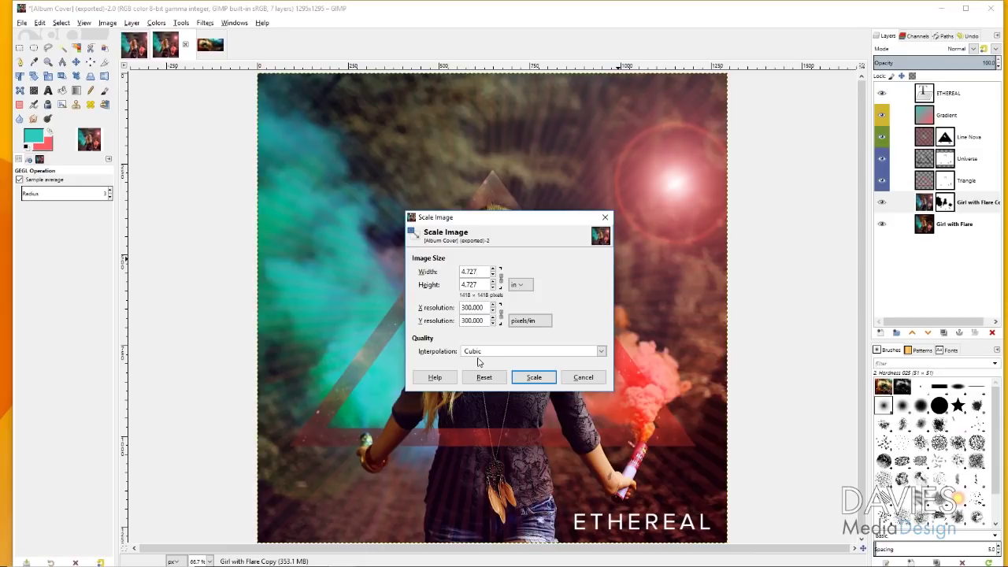
{"action": "left_click", "coordinate": [534, 378]}
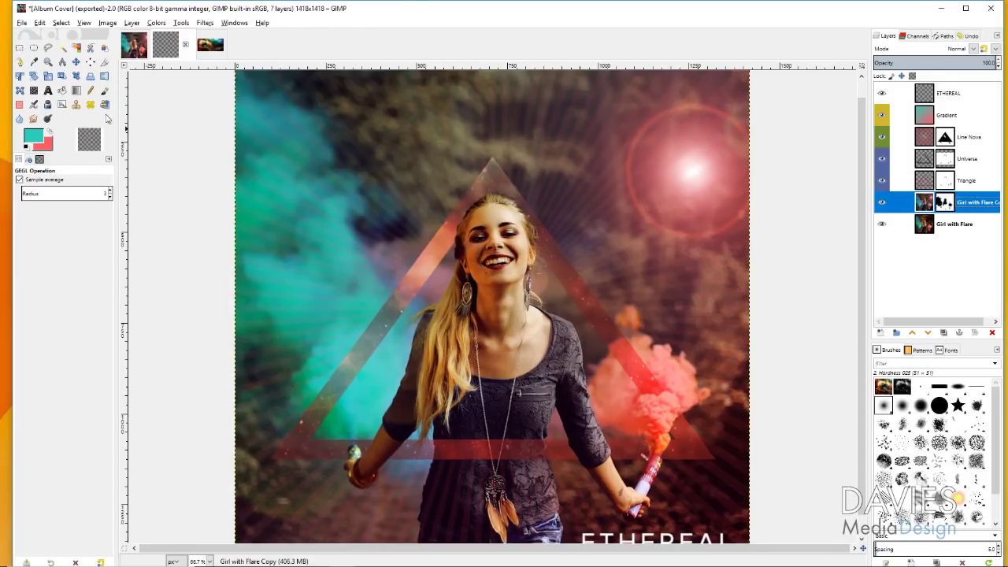
{"action": "left_click", "coordinate": [48, 61]}
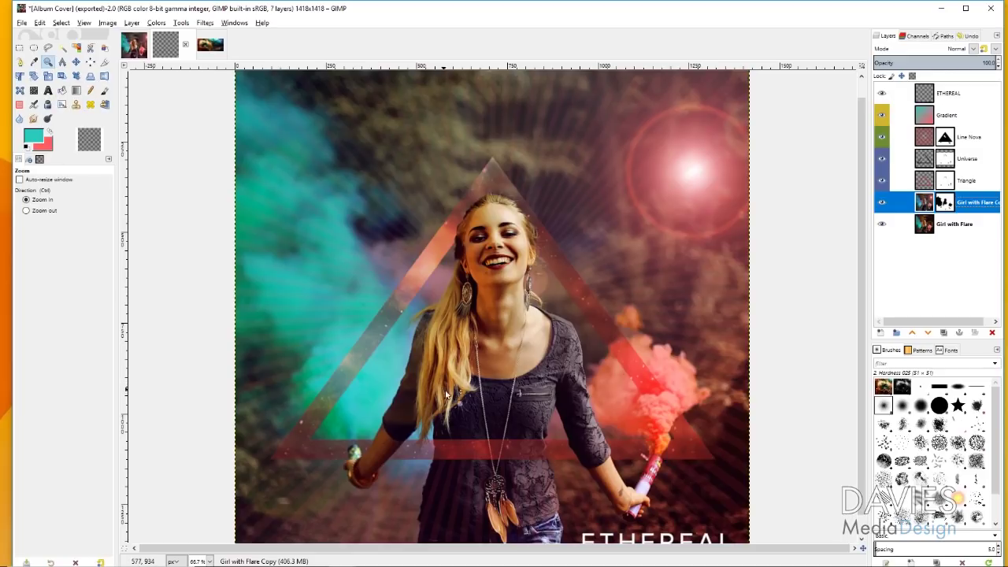
{"action": "key", "text": "ctrl"}
{"action": "left_click", "coordinate": [516, 414], "text": "ctrl"}
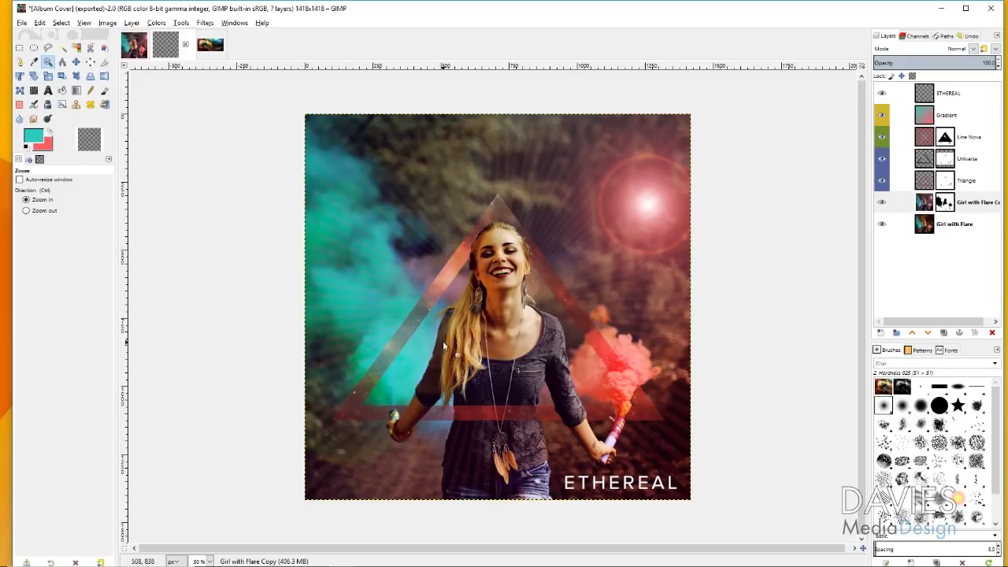
- Export the image as the JPEG file Album Cover.jpg in Photos for GIMP Course at quality 100, replacing the existing file
{"action": "left_click", "coordinate": [22, 23]}
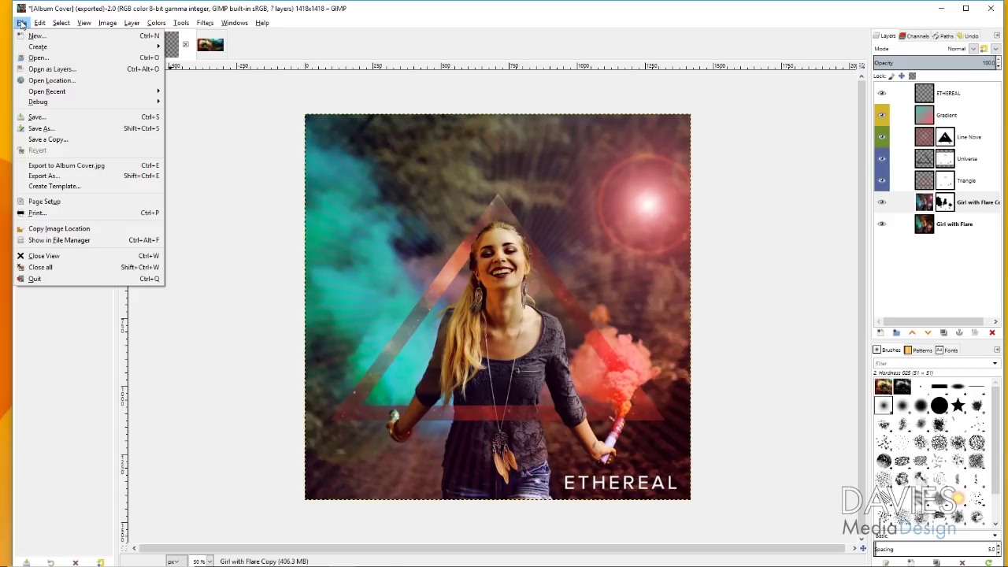
{"action": "left_click", "coordinate": [63, 176]}
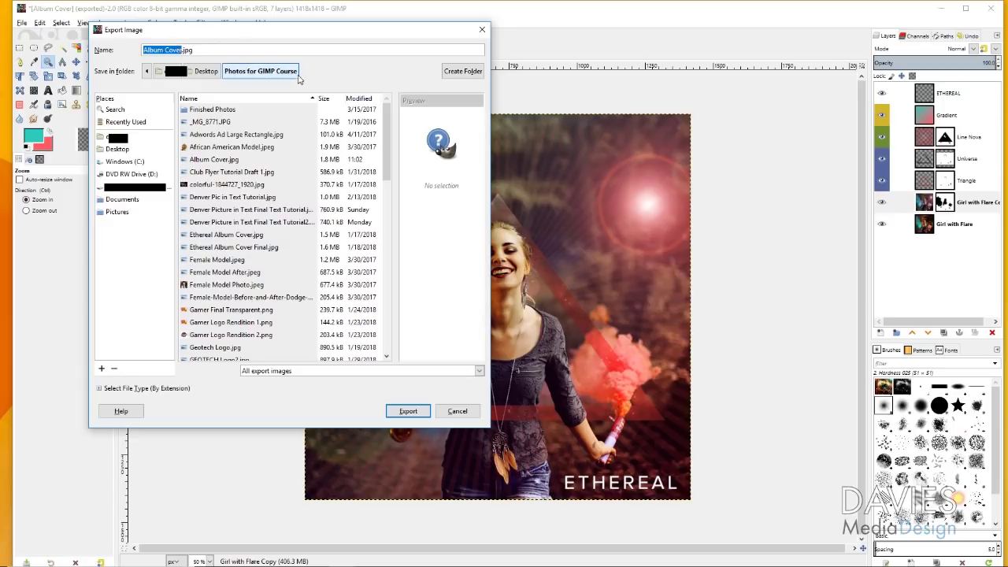
{"action": "left_click", "coordinate": [146, 388]}
{"action": "scroll", "coordinate": [221, 351], "scroll_direction": "down", "scroll_amount": 5}
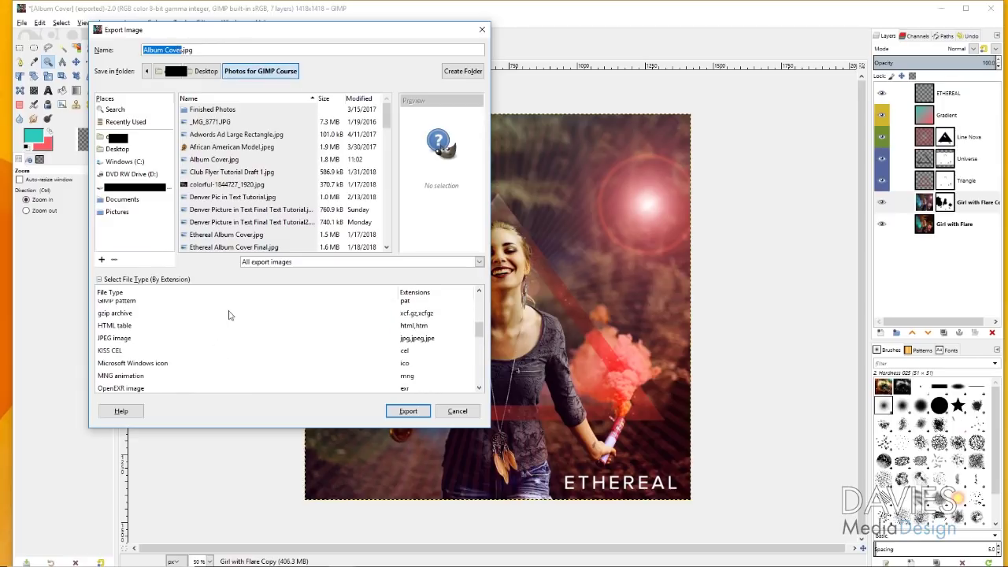
{"action": "left_click", "coordinate": [145, 339]}
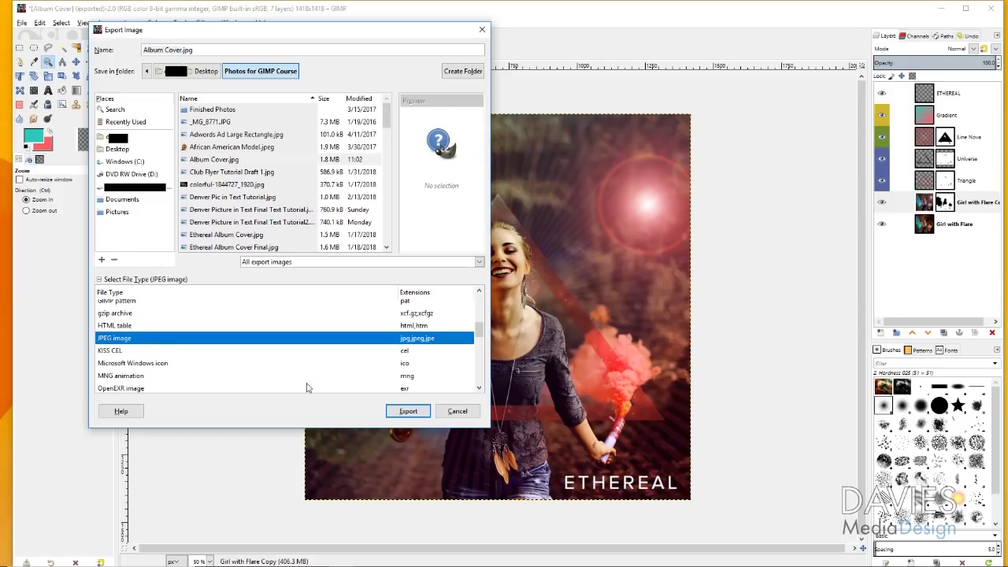
{"action": "left_click", "coordinate": [408, 411]}
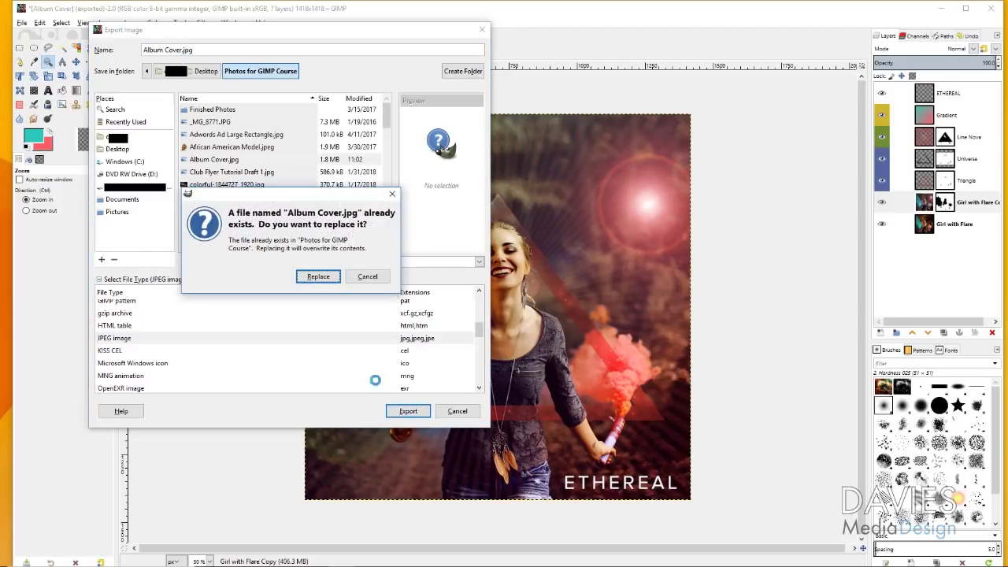
{"action": "left_click", "coordinate": [319, 278]}
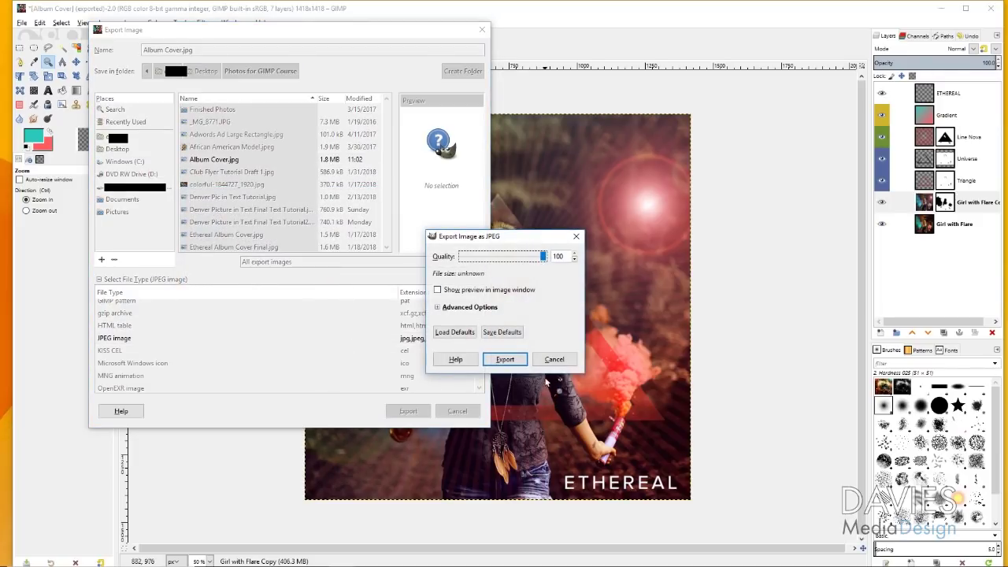
{"action": "left_click", "coordinate": [505, 359]}
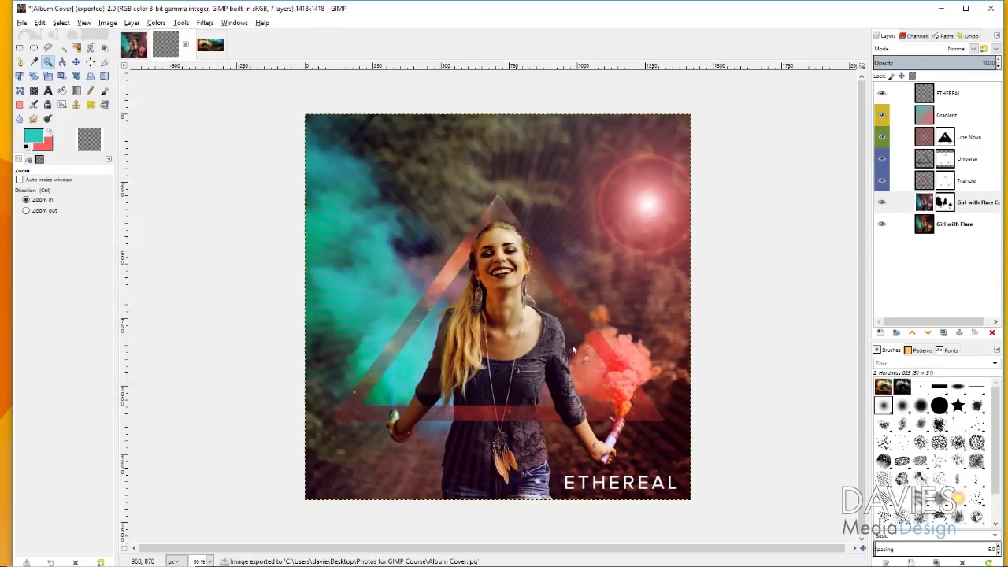